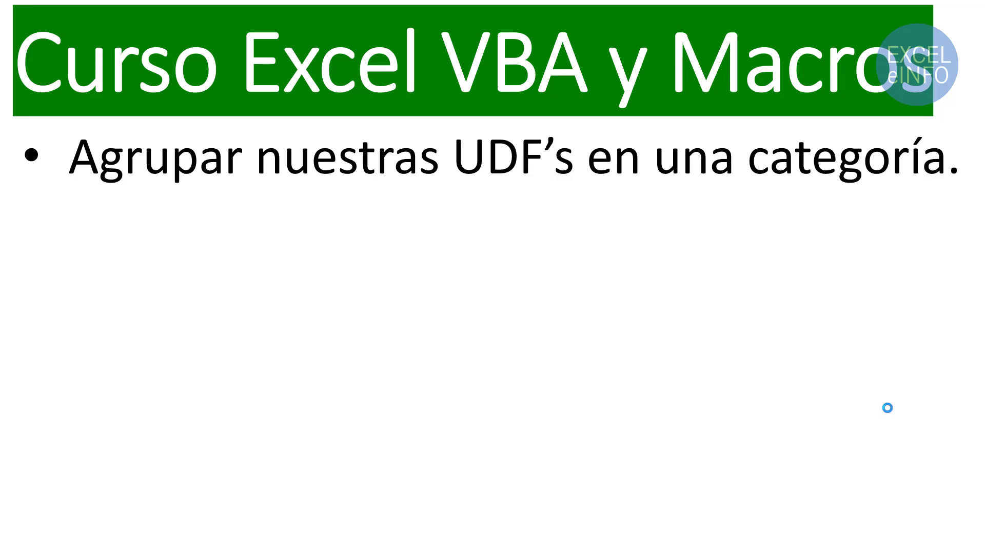
- Reveal the MacroOptions bullet and the Insertar función screenshot, then move to the 'Usando MacroOptions' slide
{"action": "left_click", "coordinate": [888, 408]}
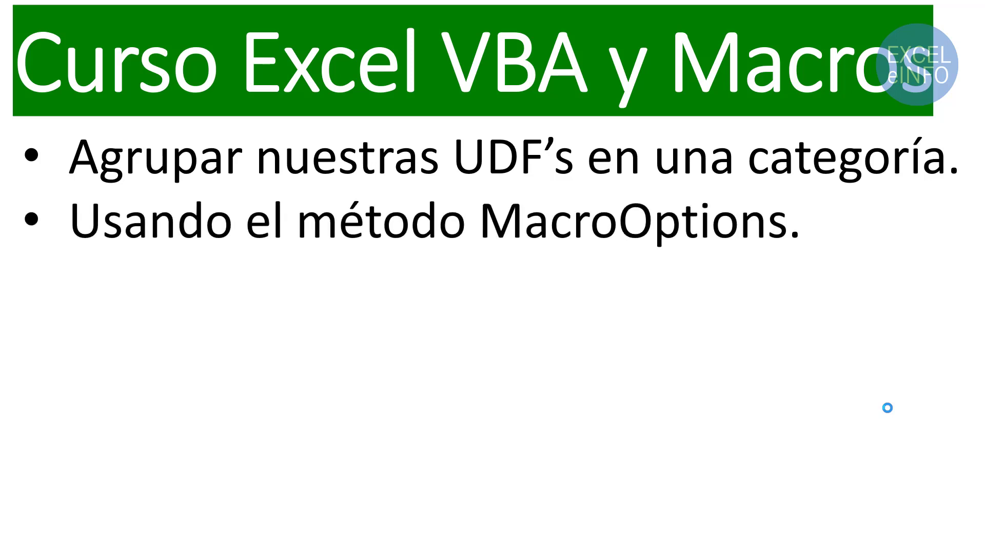
{"action": "left_click", "coordinate": [887, 408]}
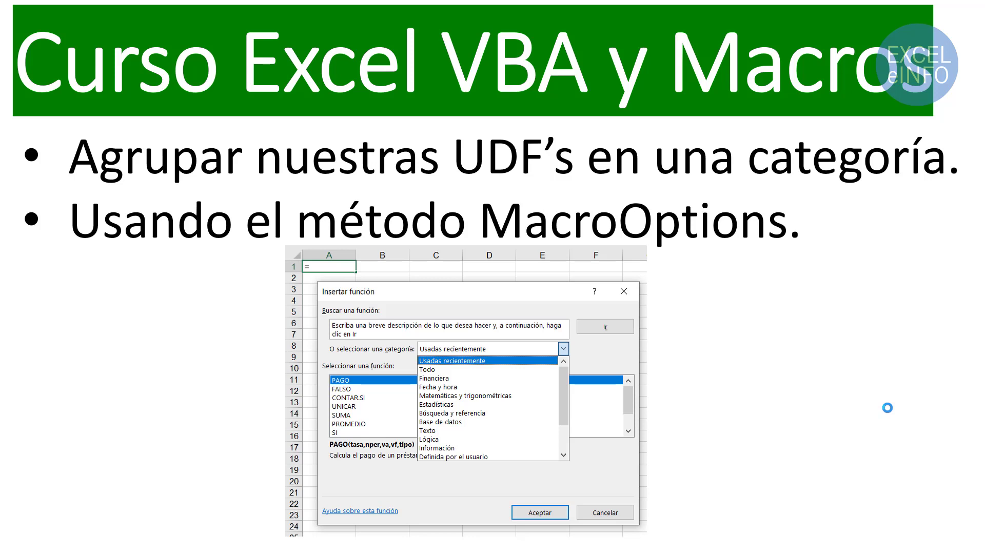
{"action": "key", "text": "Right"}
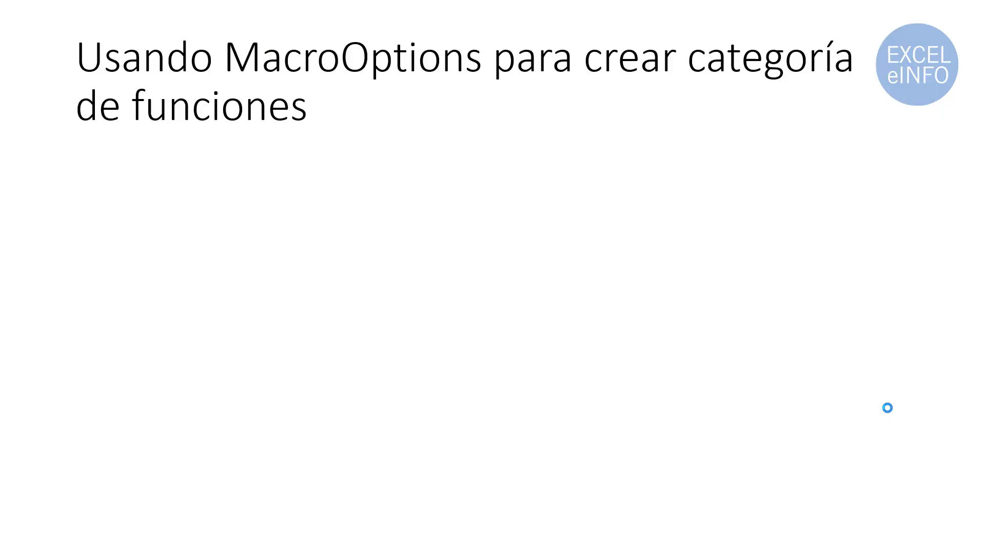
- Reveal the bullets on Opciones de macro, custom categories, category lifetime and add-ins, then advance to the table slide
{"action": "key", "text": "Right"}
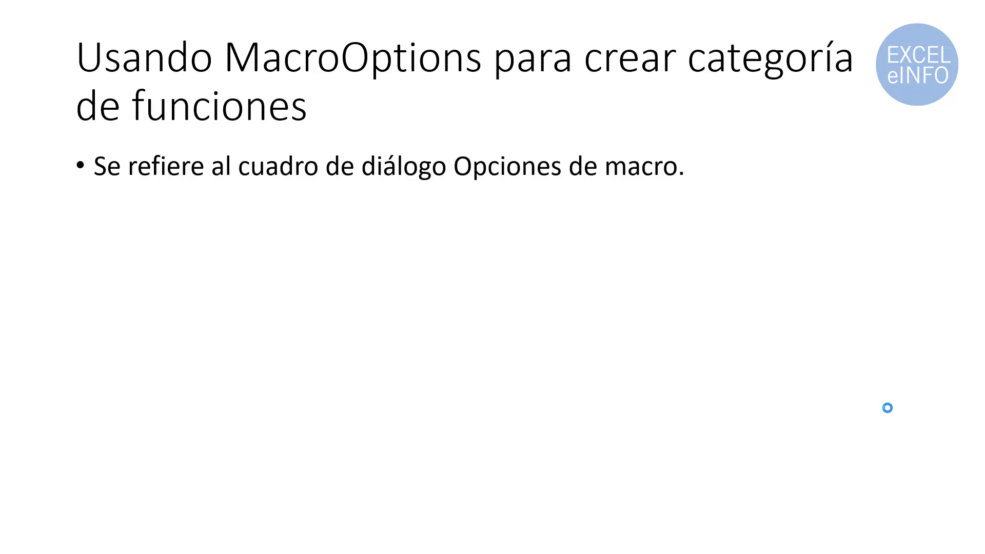
{"action": "key", "text": "Right"}
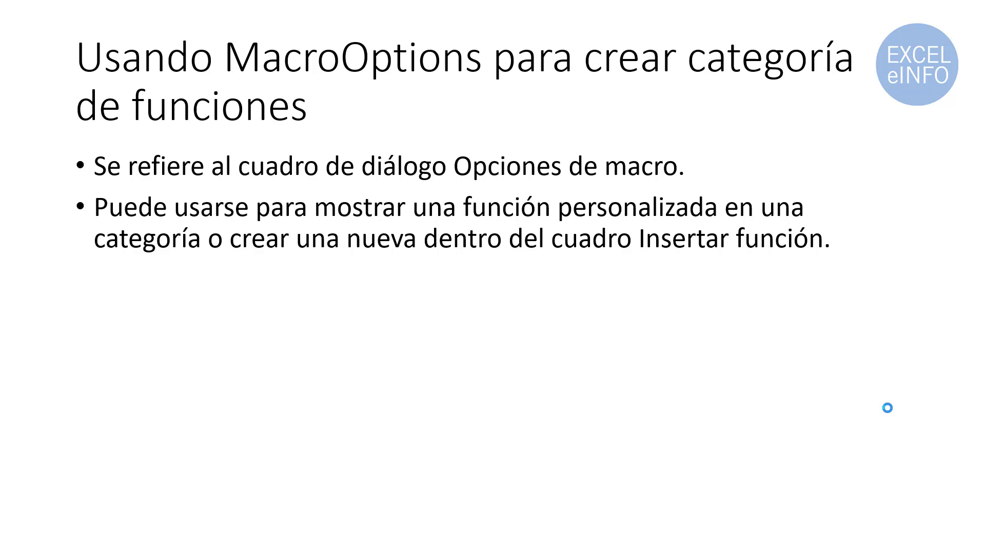
{"action": "left_click", "coordinate": [888, 408]}
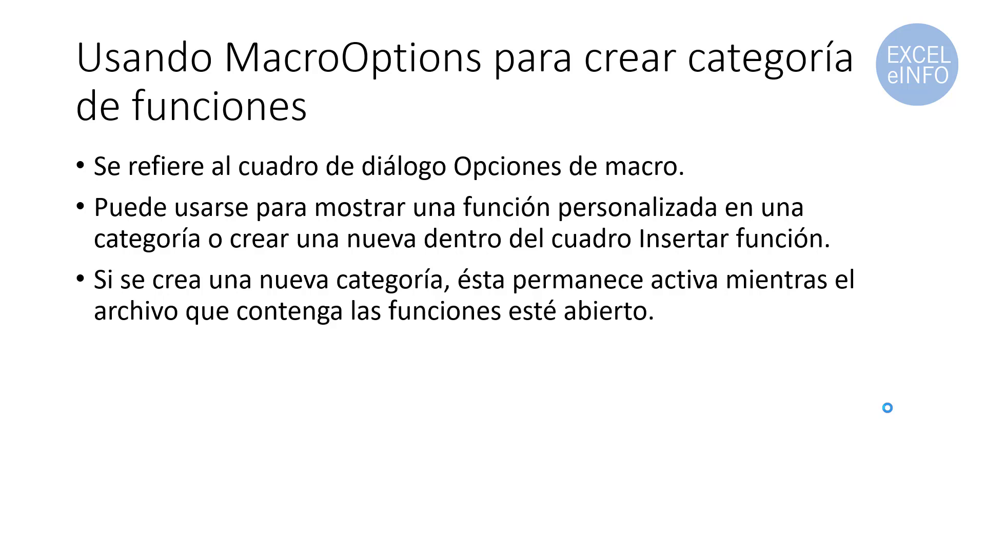
{"action": "left_click", "coordinate": [888, 408]}
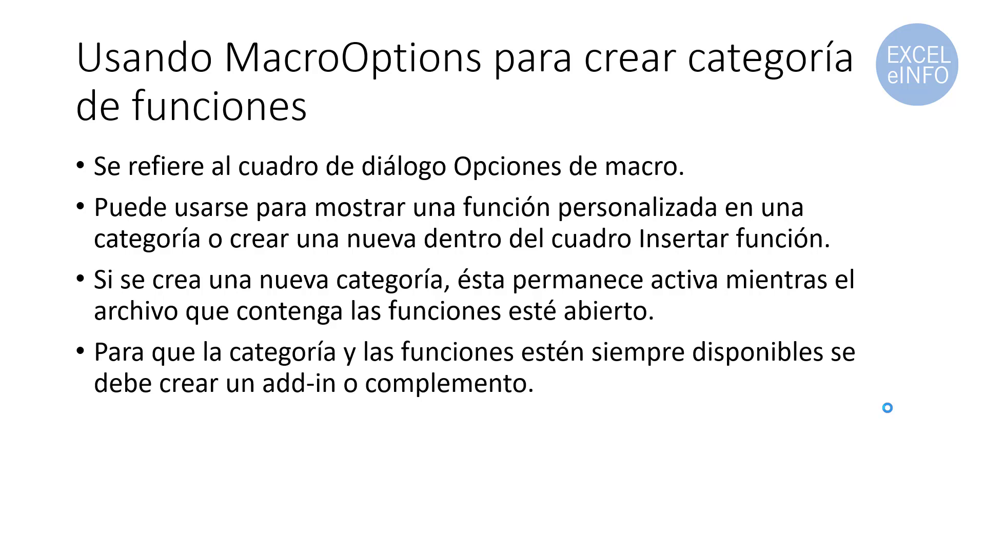
{"action": "left_click", "coordinate": [887, 408]}
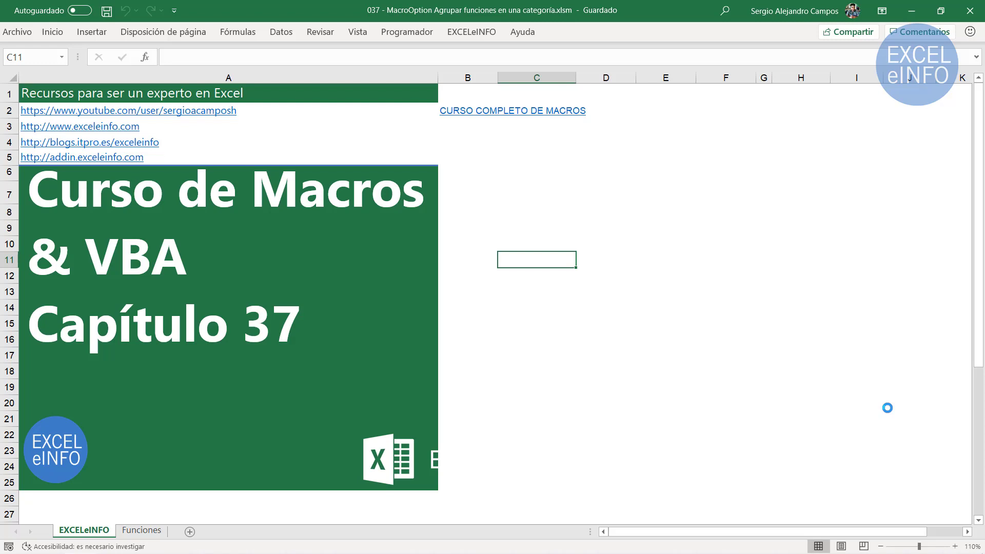
- On the Funciones sheet, inspect the =ExtraeNumeros(A5) formula in B5 and its source cell A5
{"action": "key", "text": "ctrl+Page_Down"}
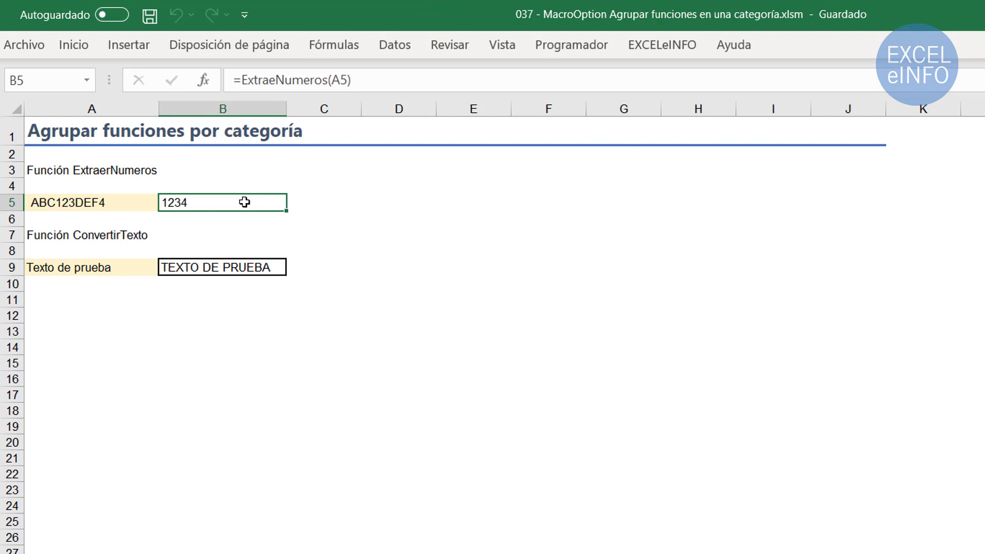
{"action": "double_click", "coordinate": [245, 202]}
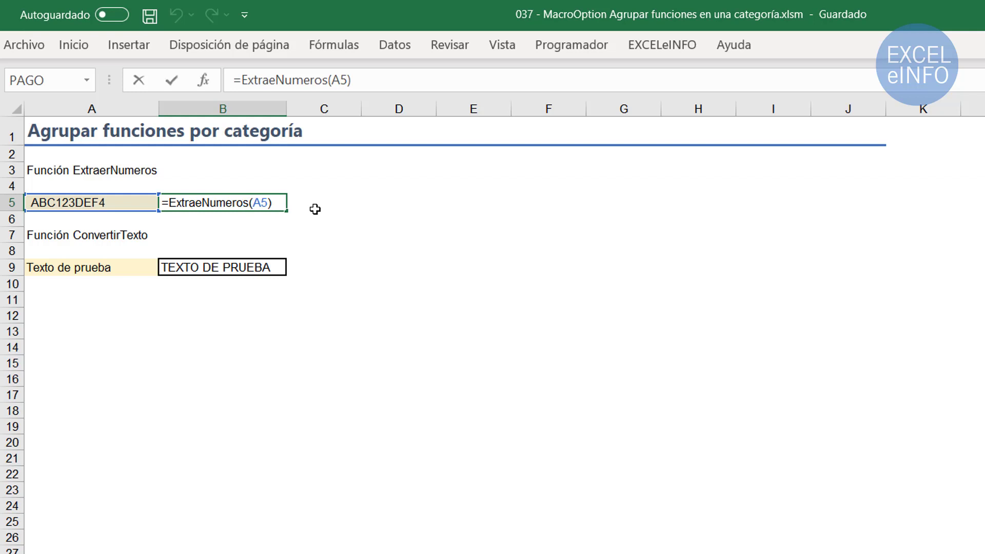
{"action": "key", "text": "ctrl+Return"}
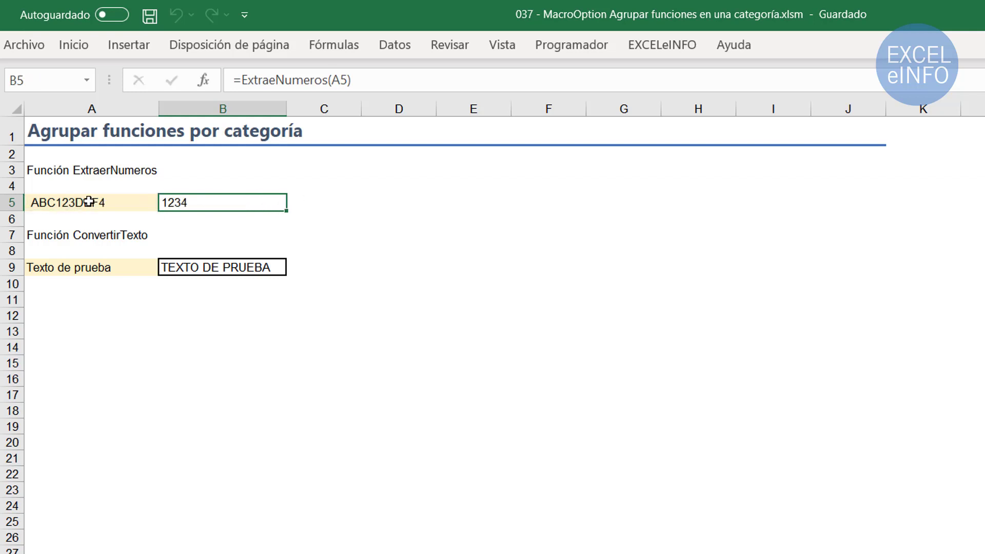
{"action": "left_click", "coordinate": [89, 201]}
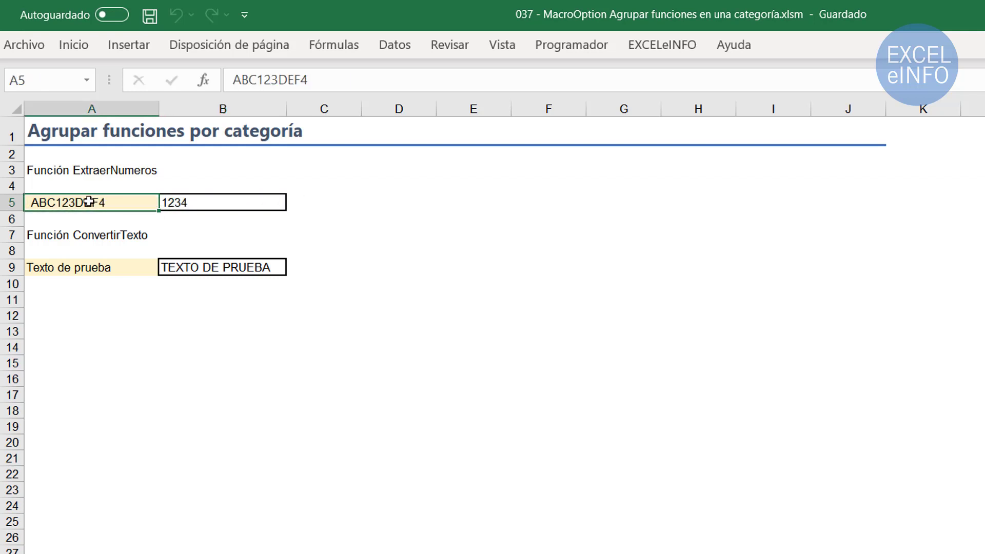
- Inspect the =ConvertirTexto(A9,1) formula in B9 and its source cell A9, then select empty cell D5
{"action": "double_click", "coordinate": [220, 266]}
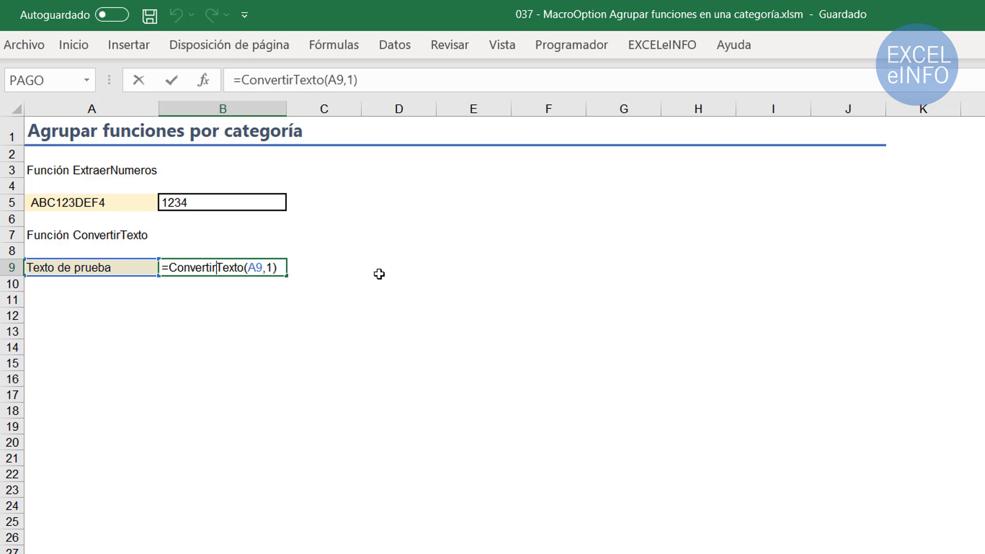
{"action": "key", "text": "ctrl+Return"}
{"action": "left_click", "coordinate": [86, 270]}
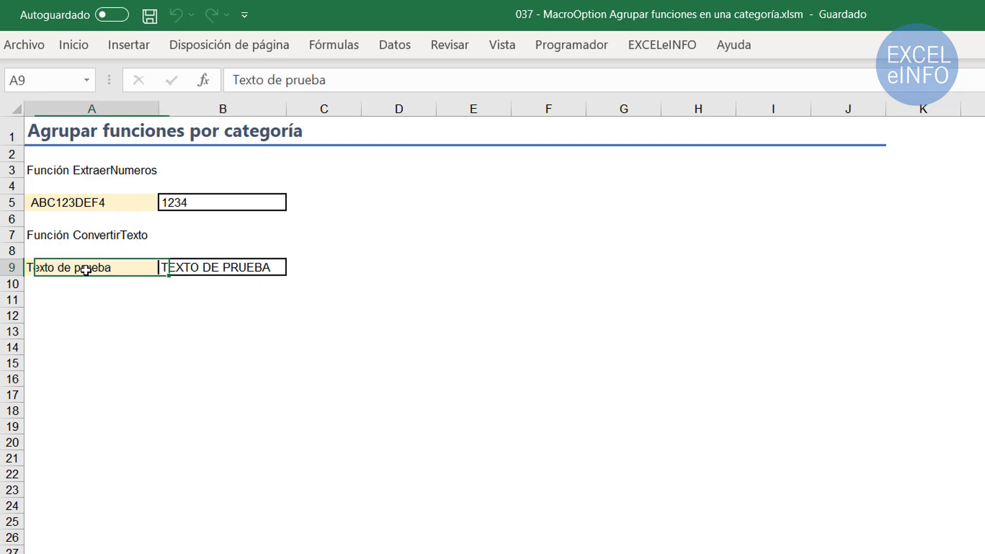
{"action": "double_click", "coordinate": [213, 268]}
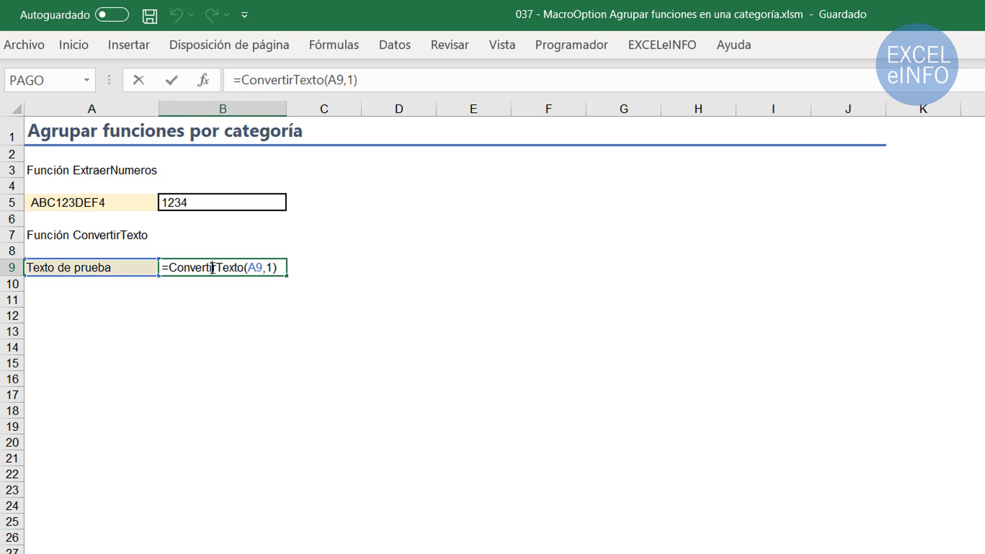
{"action": "left_click", "coordinate": [365, 202]}
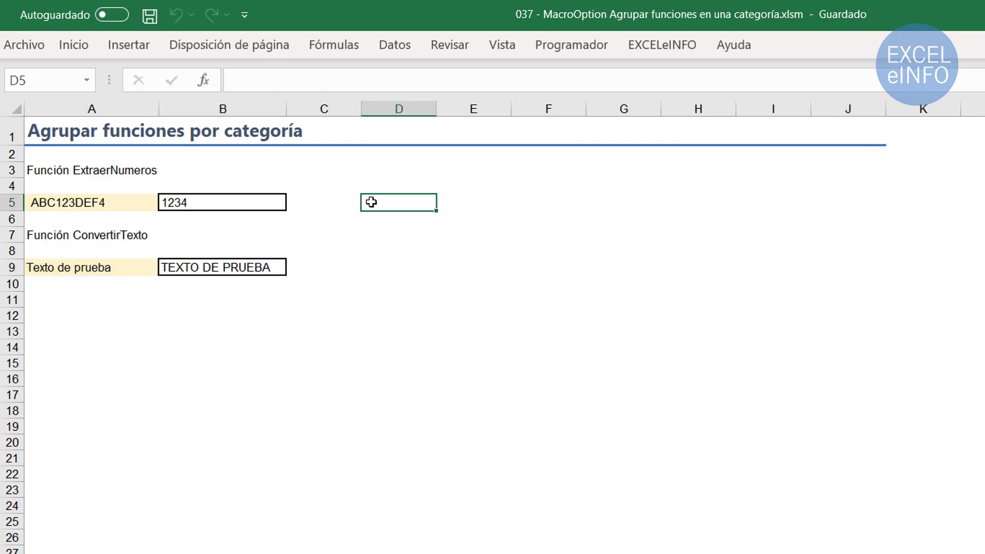
- Filter Insertar función to 'Definida por el usuario' and browse the EXCELeINFO functions' descriptions, then cancel
{"action": "left_click", "coordinate": [203, 81]}
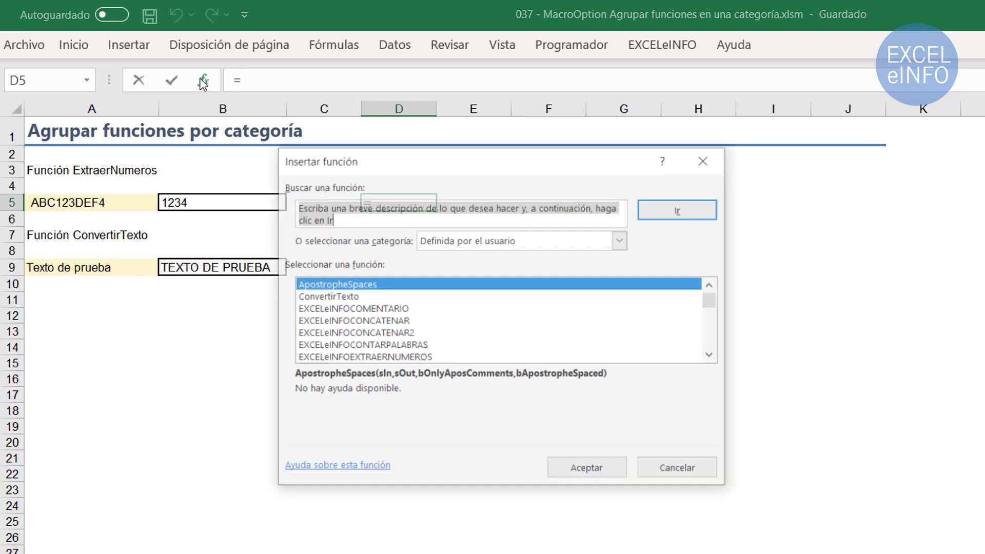
{"action": "left_click", "coordinate": [520, 241]}
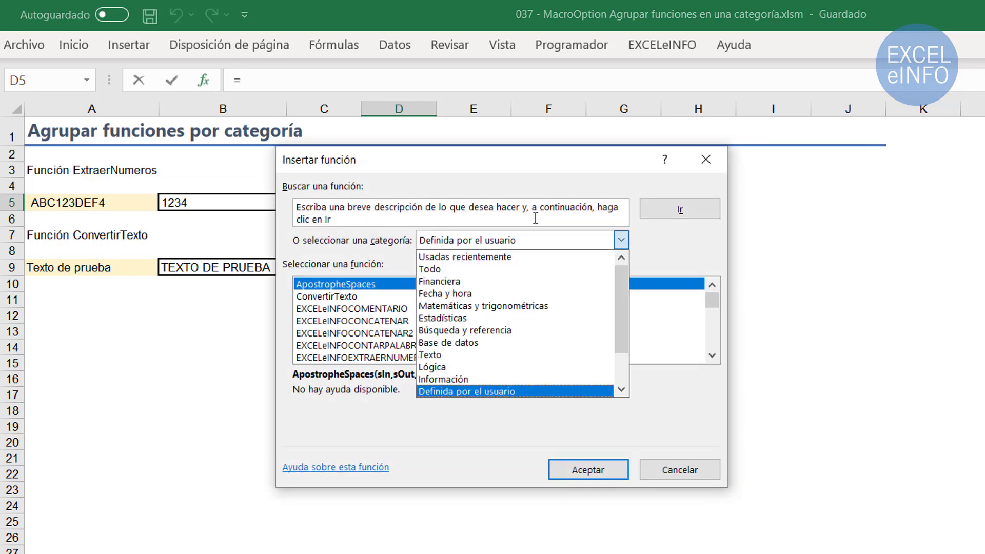
{"action": "left_click", "coordinate": [532, 391]}
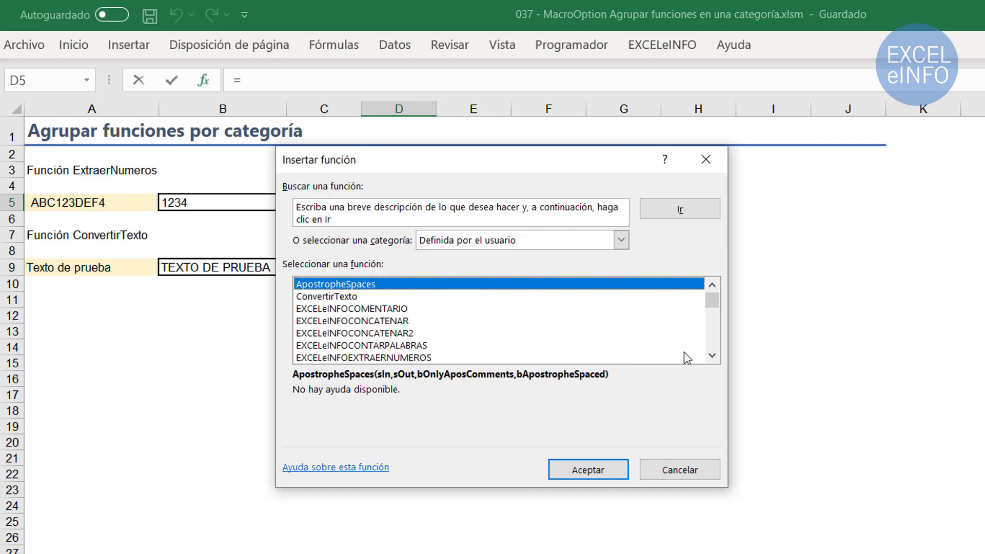
{"action": "double_click", "coordinate": [713, 356]}
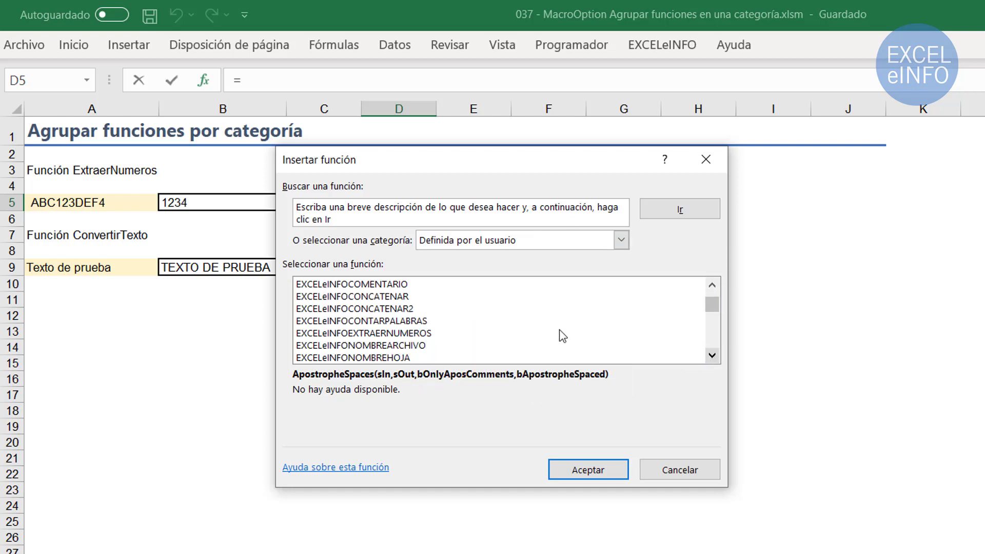
{"action": "left_click", "coordinate": [446, 288]}
{"action": "key", "text": "Down"}
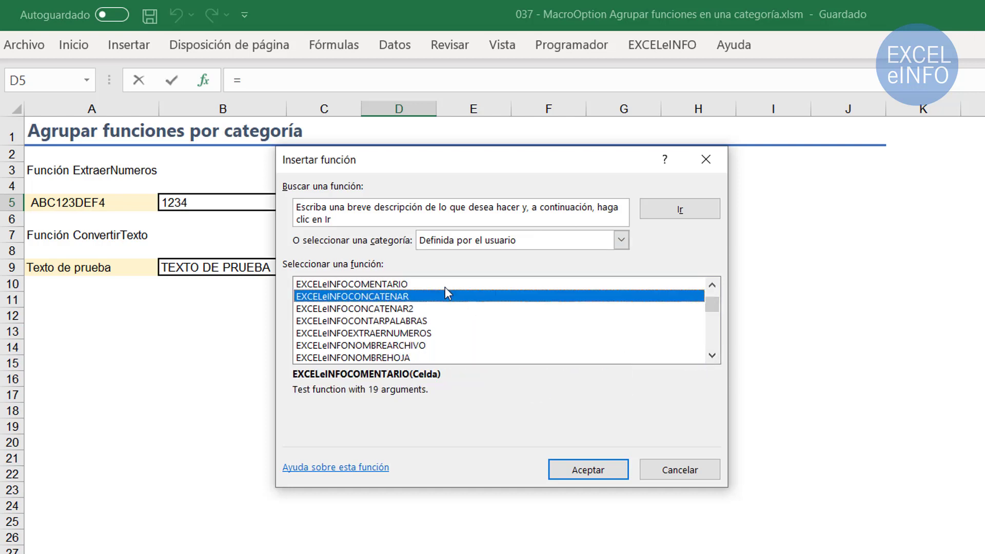
{"action": "key", "text": "Down"}
{"action": "key", "text": "Down"}
{"action": "key", "text": "Down"}
{"action": "key", "text": "Down"}
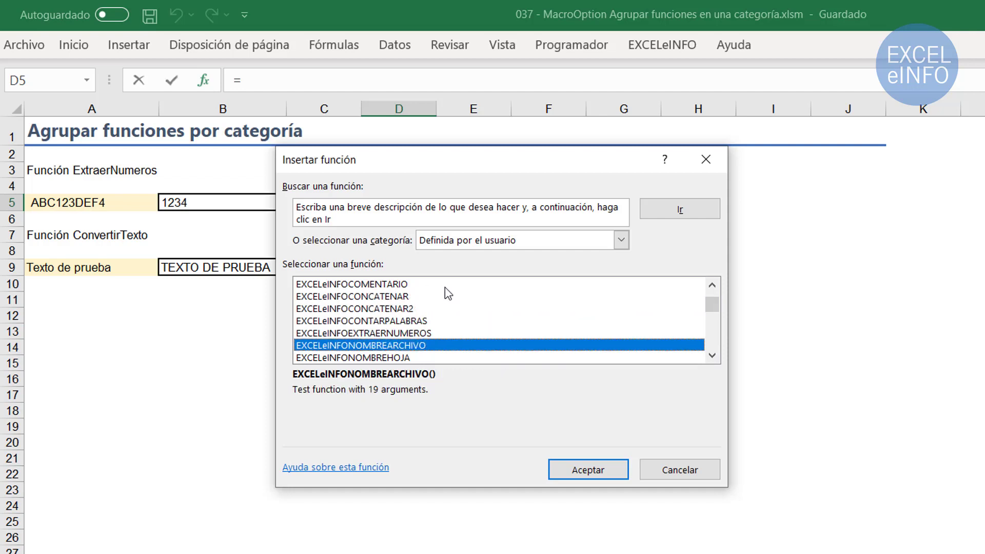
{"action": "key", "text": "Down"}
{"action": "key", "text": "Down"}
{"action": "key", "text": "Down"}
{"action": "key", "text": "Down"}
{"action": "key", "text": "Down"}
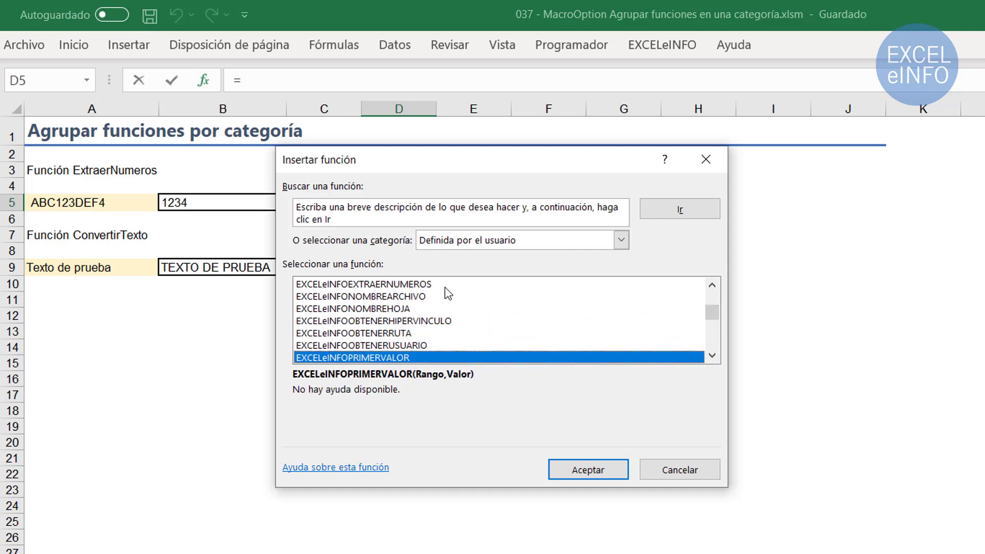
{"action": "key", "text": "Escape"}
{"action": "left_click", "coordinate": [651, 49]}
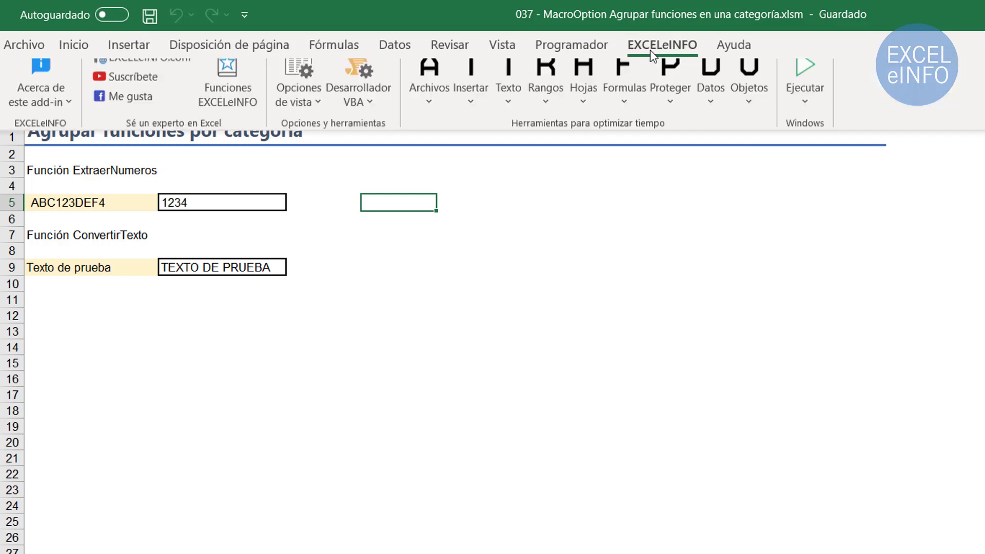
- Reopen Insertar función with Shift+F3 and check that ConvertirTexto and ExtraeNumeros have no description, then close it
{"action": "key", "text": "shift+F3"}
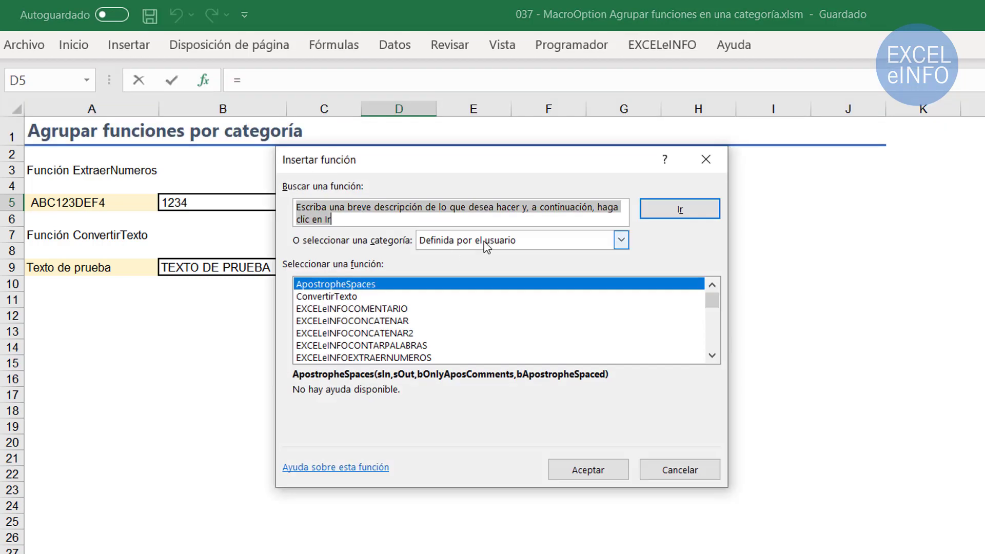
{"action": "left_click", "coordinate": [376, 297]}
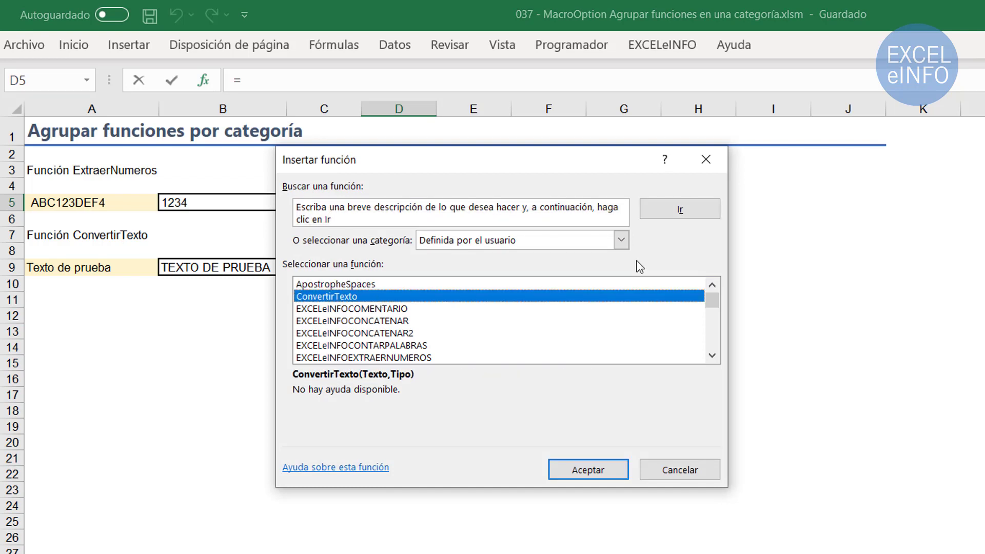
{"action": "key", "text": "Down"}
{"action": "key", "text": "Down"}
{"action": "key", "text": "Down"}
{"action": "key", "text": "Down"}
{"action": "key", "text": "Down"}
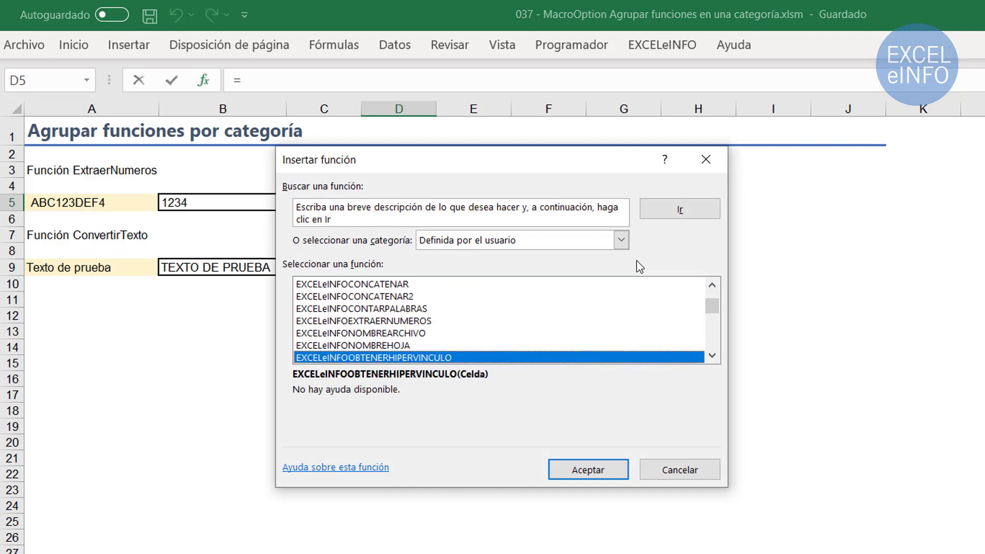
{"action": "key", "text": "Down"}
{"action": "key", "text": "Down"}
{"action": "key", "text": "Down"}
{"action": "key", "text": "Down"}
{"action": "key", "text": "Down"}
{"action": "key", "text": "Down"}
{"action": "key", "text": "Up"}
{"action": "key", "text": "Up"}
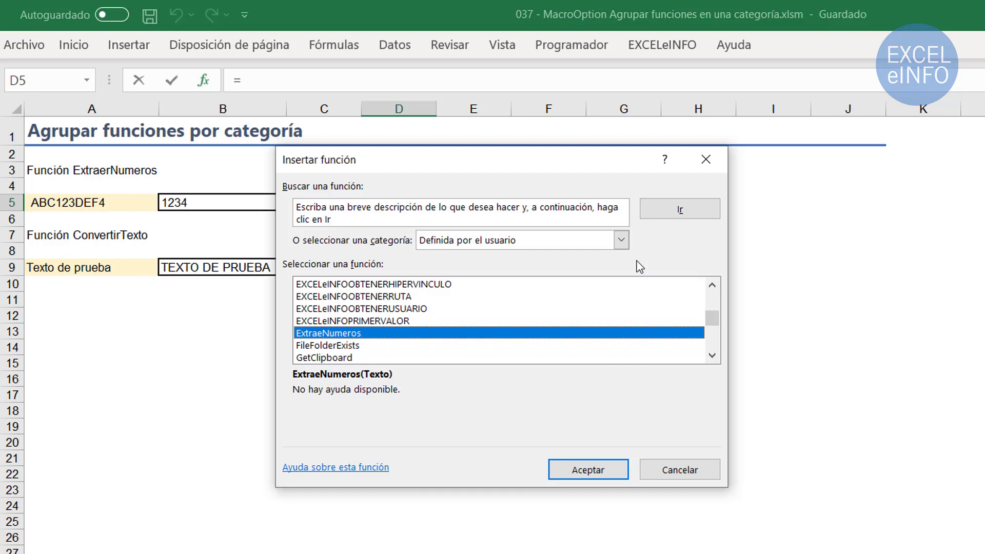
{"action": "key", "text": "Escape"}
{"action": "left_click", "coordinate": [255, 266]}
{"action": "double_click", "coordinate": [256, 266]}
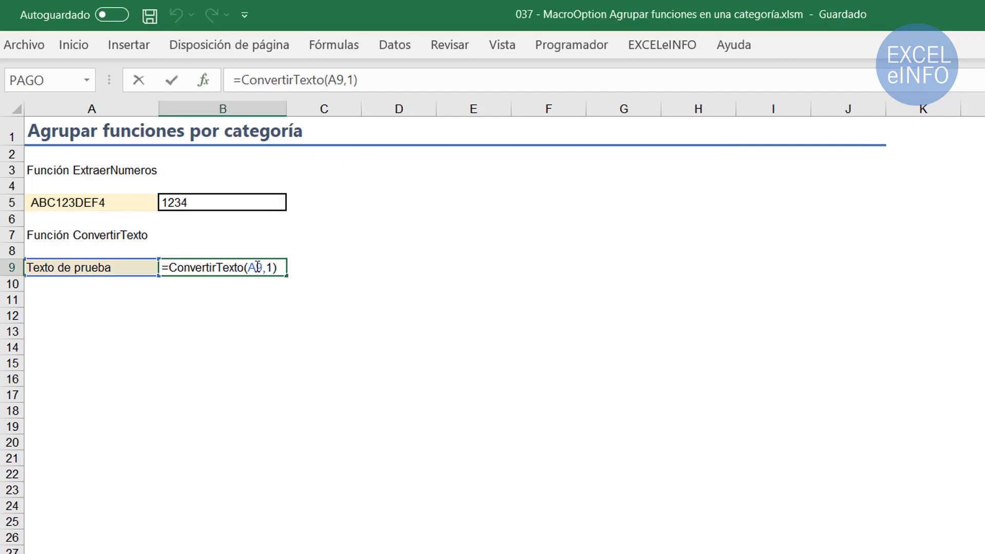
{"action": "left_click_drag", "start_coordinate": [169, 267], "coordinate": [227, 266]}
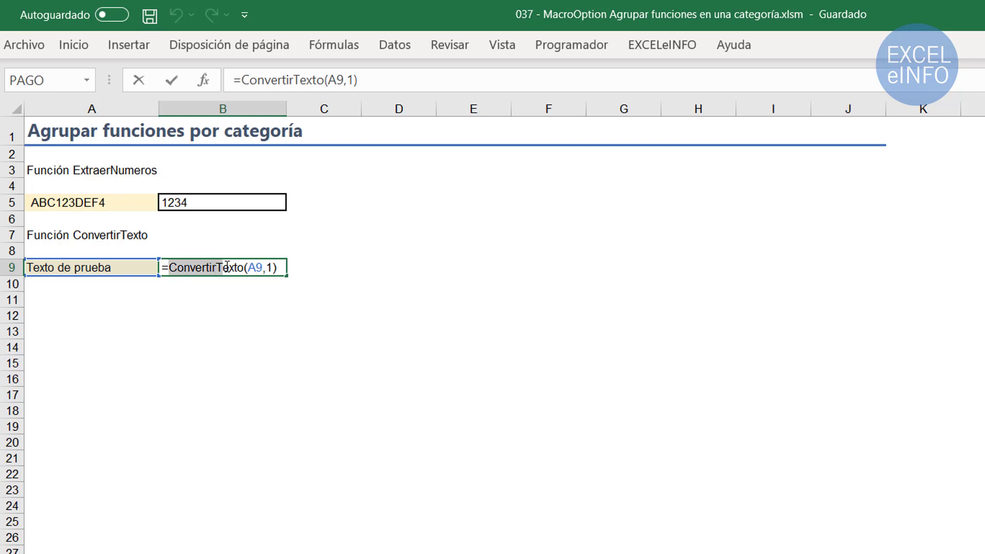
{"action": "key", "text": "Escape"}
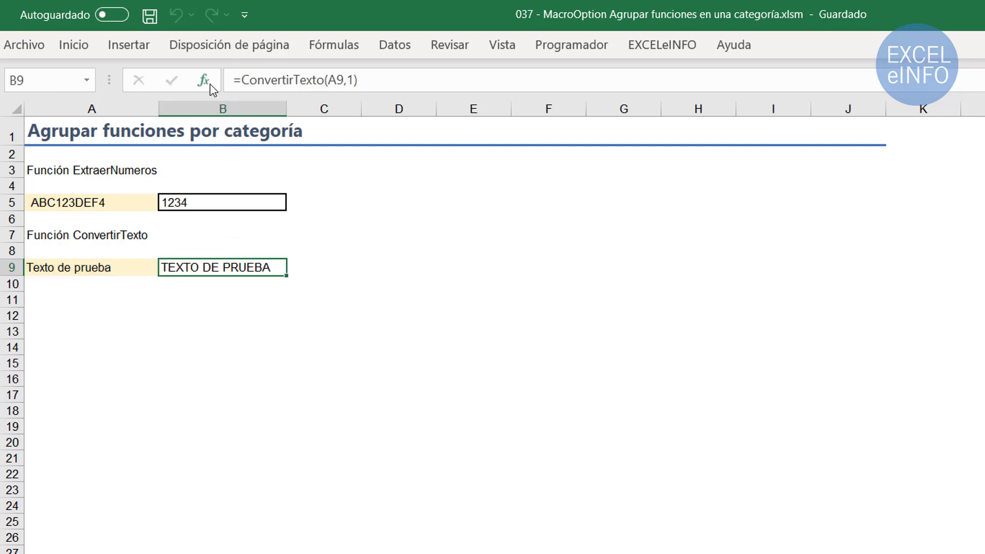
{"action": "left_click", "coordinate": [210, 84]}
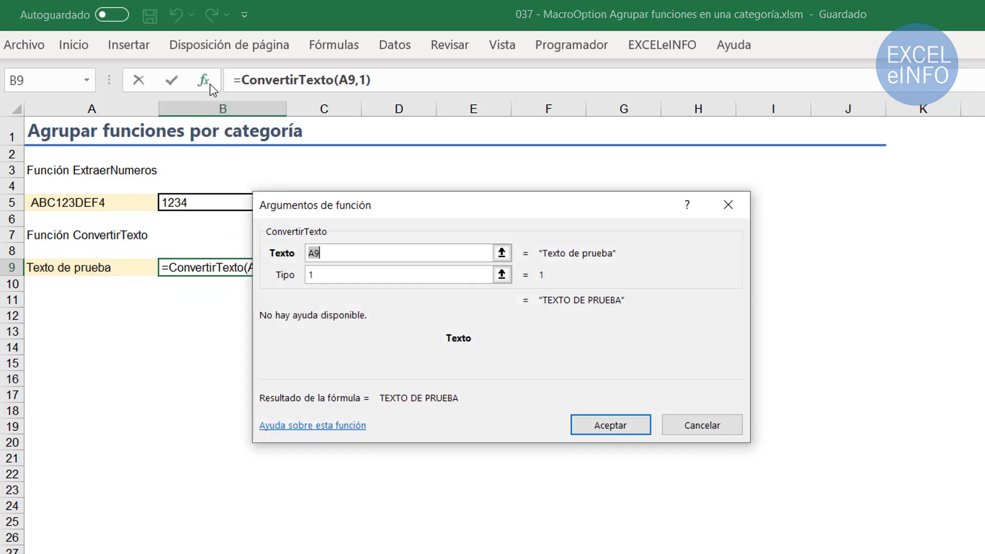
{"action": "left_click_drag", "start_coordinate": [455, 214], "coordinate": [534, 176]}
{"action": "left_click", "coordinate": [415, 241]}
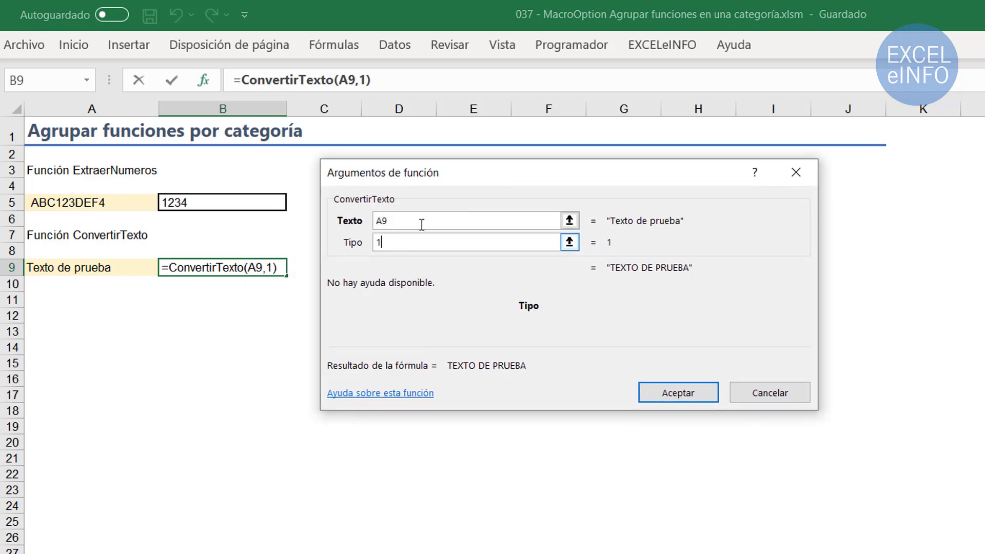
{"action": "left_click", "coordinate": [424, 222]}
{"action": "left_click", "coordinate": [382, 243]}
{"action": "left_click", "coordinate": [449, 227]}
{"action": "left_click", "coordinate": [418, 240]}
{"action": "left_click", "coordinate": [434, 224]}
{"action": "left_click", "coordinate": [779, 396]}
{"action": "key", "text": "Up"}
{"action": "key", "text": "Right"}
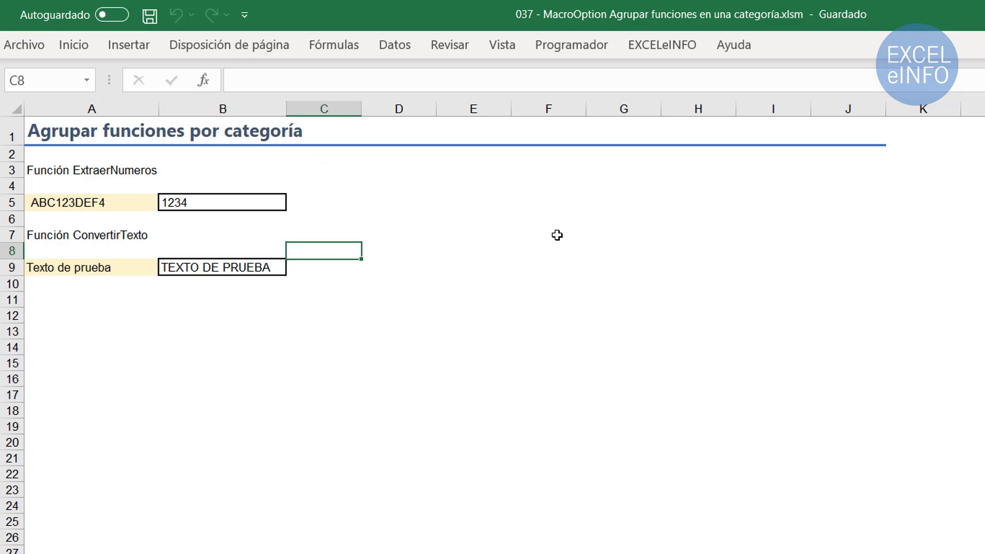
{"action": "key", "text": "Right"}
{"action": "type", "text": "="}
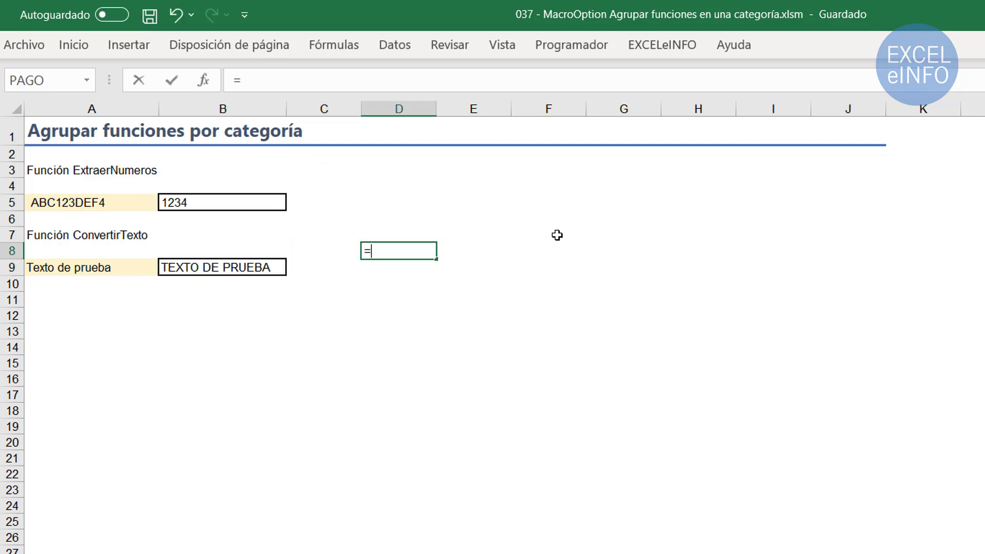
{"action": "type", "text": "bus"}
{"action": "key", "text": "Down"}
{"action": "key", "text": "Down"}
{"action": "key", "text": "Tab"}
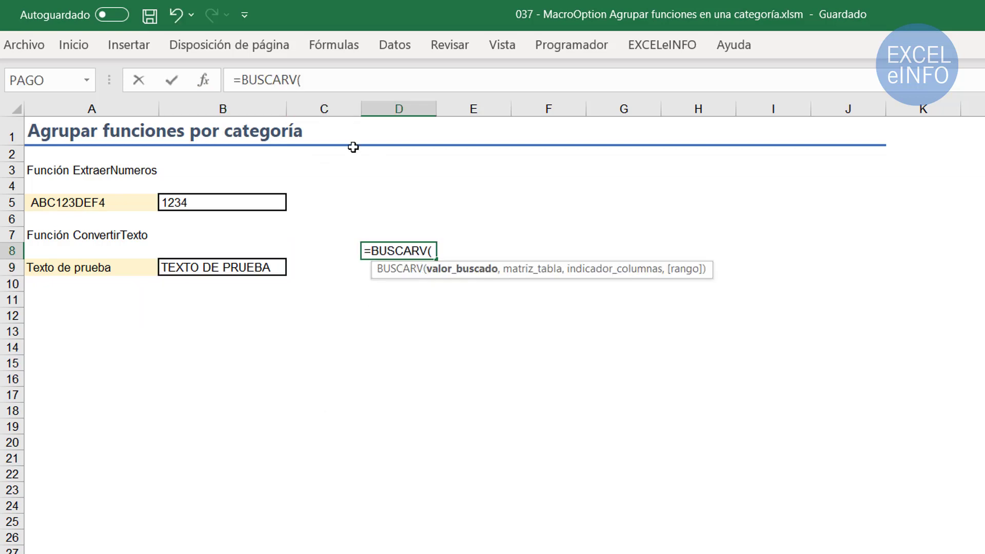
{"action": "left_click", "coordinate": [203, 80]}
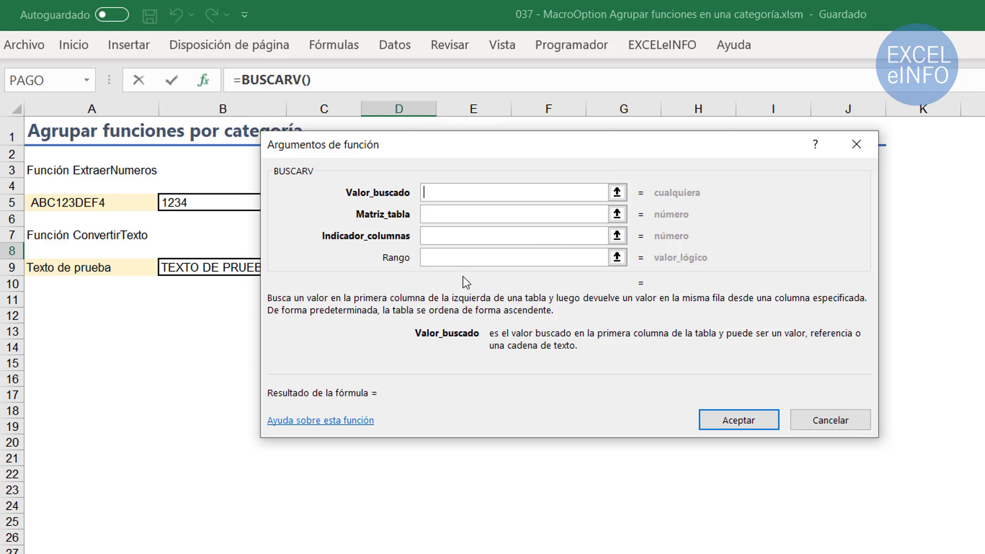
{"action": "left_click", "coordinate": [461, 213]}
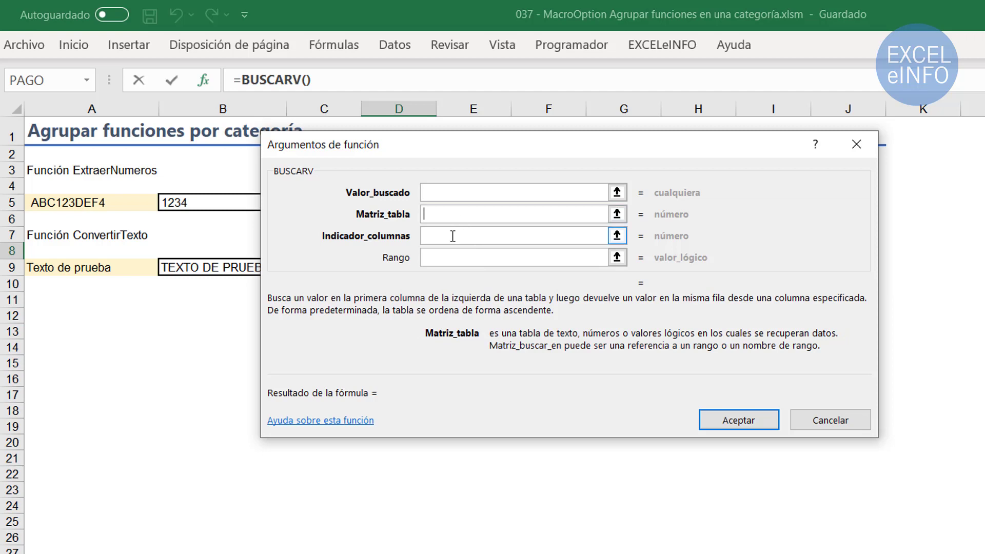
{"action": "left_click", "coordinate": [451, 235]}
{"action": "left_click", "coordinate": [452, 258]}
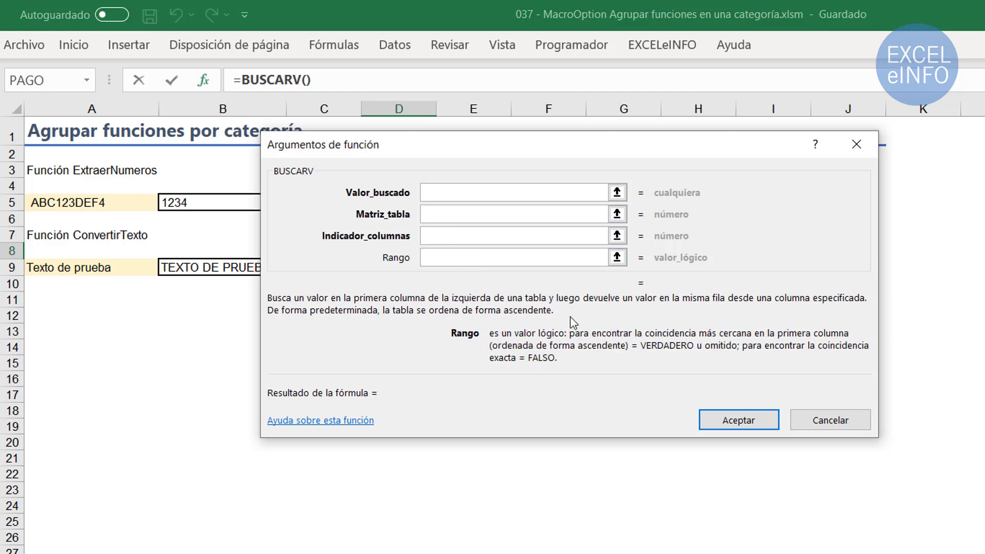
{"action": "left_click", "coordinate": [478, 237]}
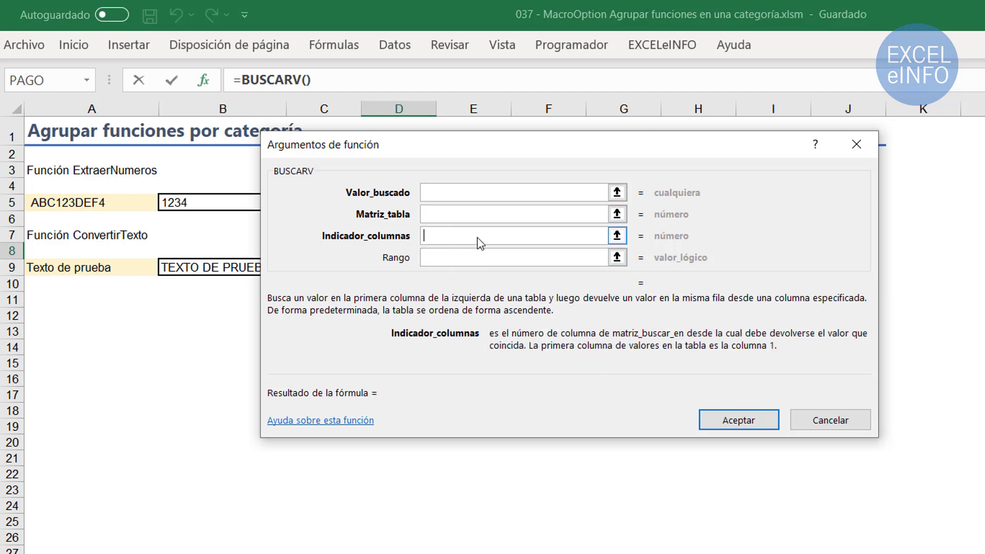
{"action": "left_click", "coordinate": [479, 213]}
{"action": "left_click", "coordinate": [486, 194]}
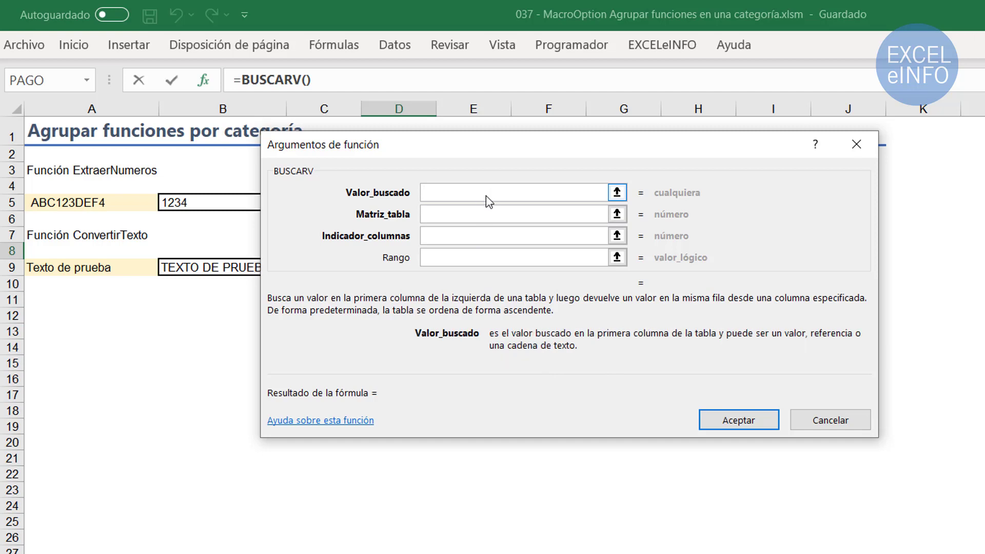
{"action": "left_click", "coordinate": [486, 214]}
{"action": "left_click", "coordinate": [486, 237]}
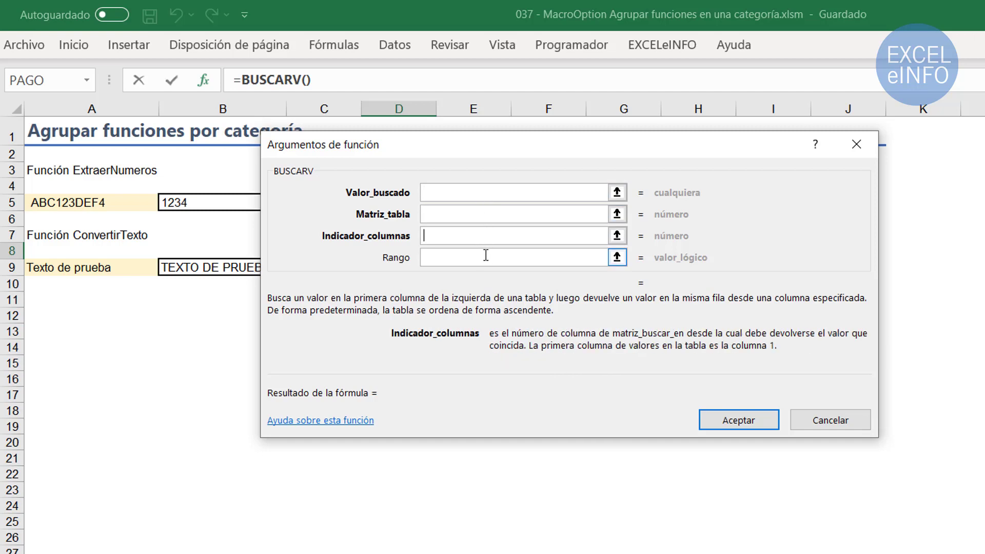
{"action": "left_click", "coordinate": [486, 258]}
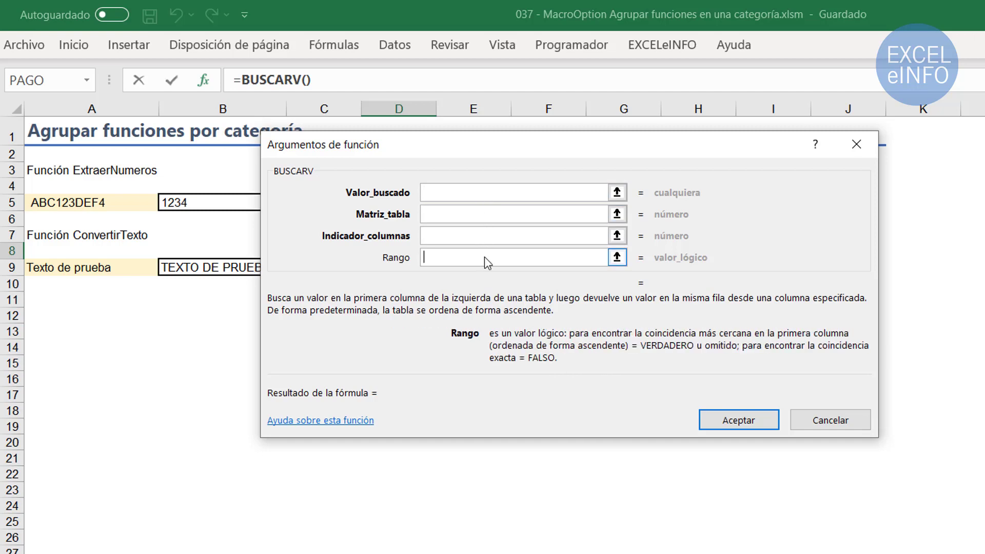
{"action": "left_click", "coordinate": [486, 195]}
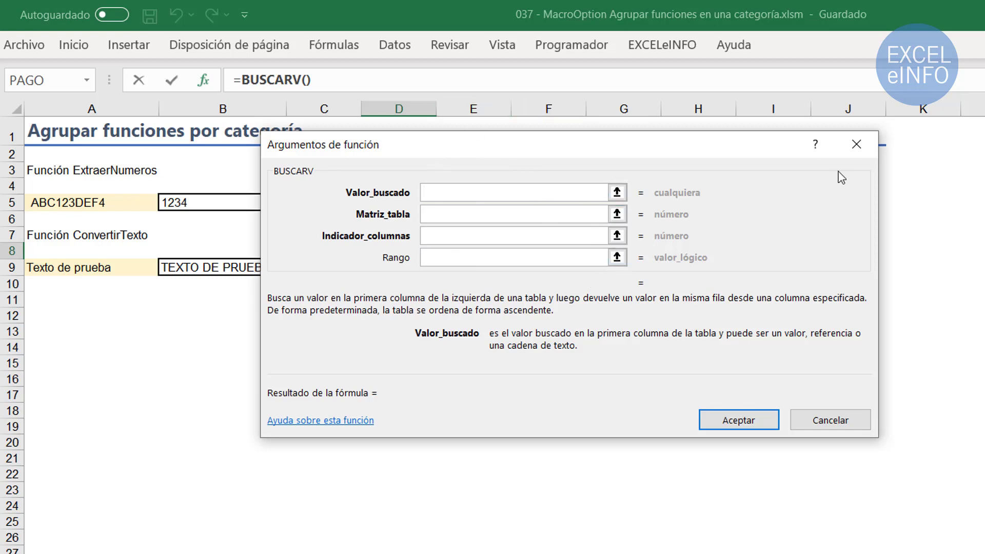
{"action": "left_click", "coordinate": [856, 144]}
- Review the B5 and B9 formulas, then launch Visual Basic from the Programador tab
{"action": "left_click", "coordinate": [242, 204]}
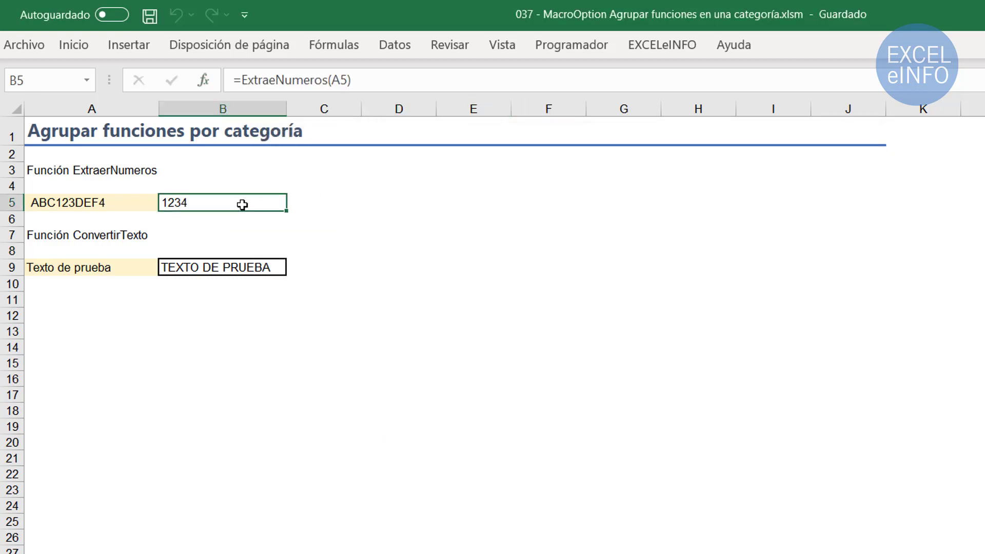
{"action": "left_click", "coordinate": [249, 267]}
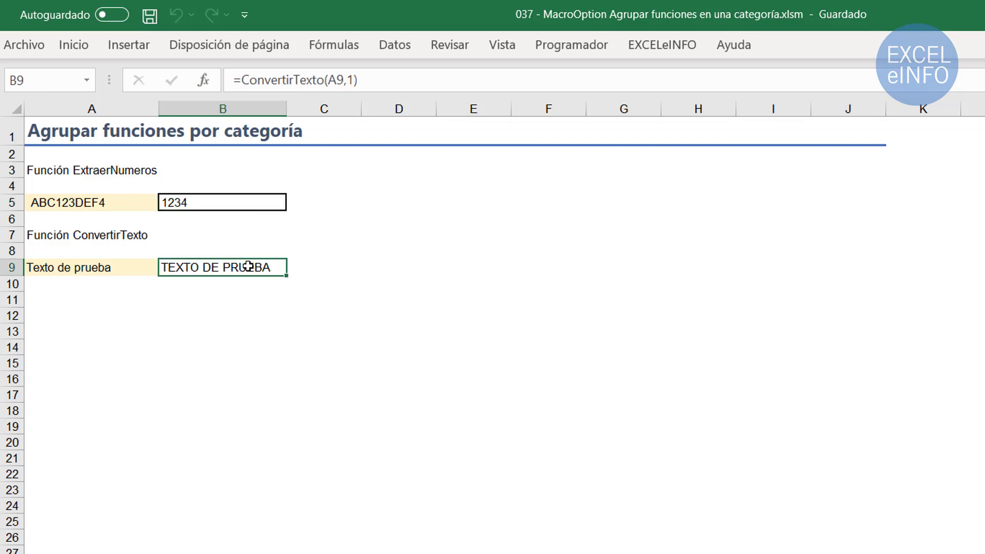
{"action": "key", "text": "Up"}
{"action": "key", "text": "Up"}
{"action": "key", "text": "Up"}
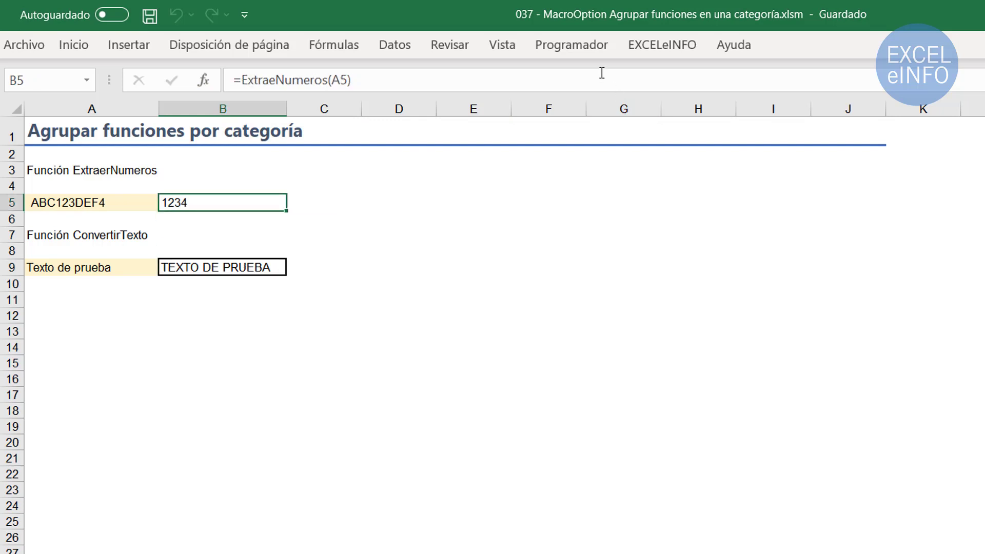
{"action": "left_click", "coordinate": [585, 45]}
{"action": "left_click", "coordinate": [23, 105]}
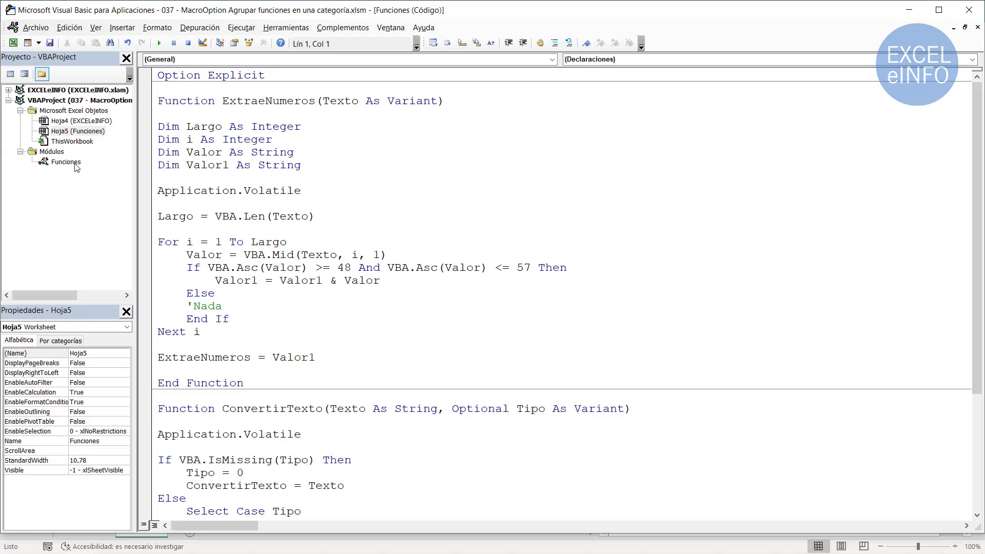
- Show the Funciones module and highlight the ExtraeNumeros and ConvertirTexto function names
{"action": "left_click", "coordinate": [74, 163]}
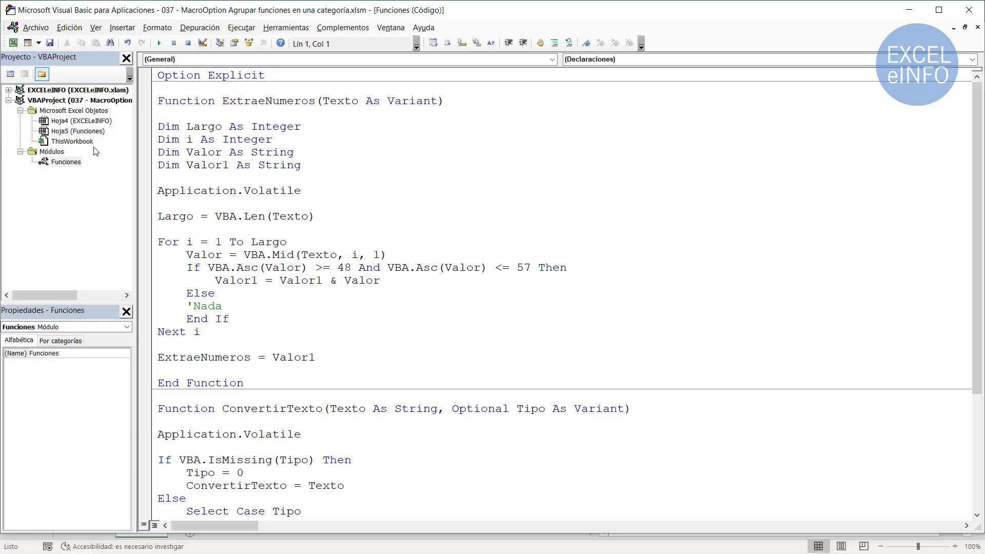
{"action": "left_click_drag", "start_coordinate": [223, 101], "coordinate": [314, 101]}
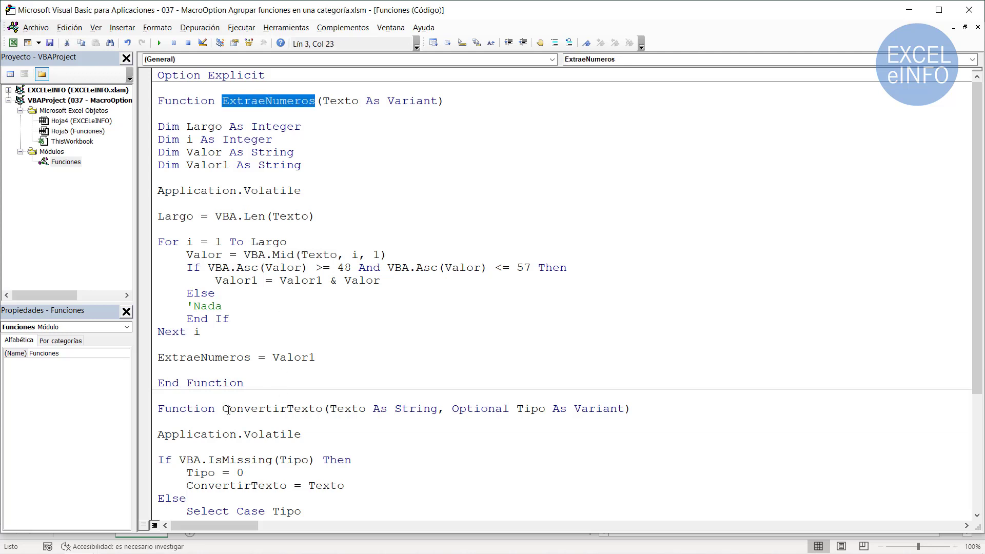
{"action": "left_click_drag", "start_coordinate": [222, 409], "coordinate": [323, 409]}
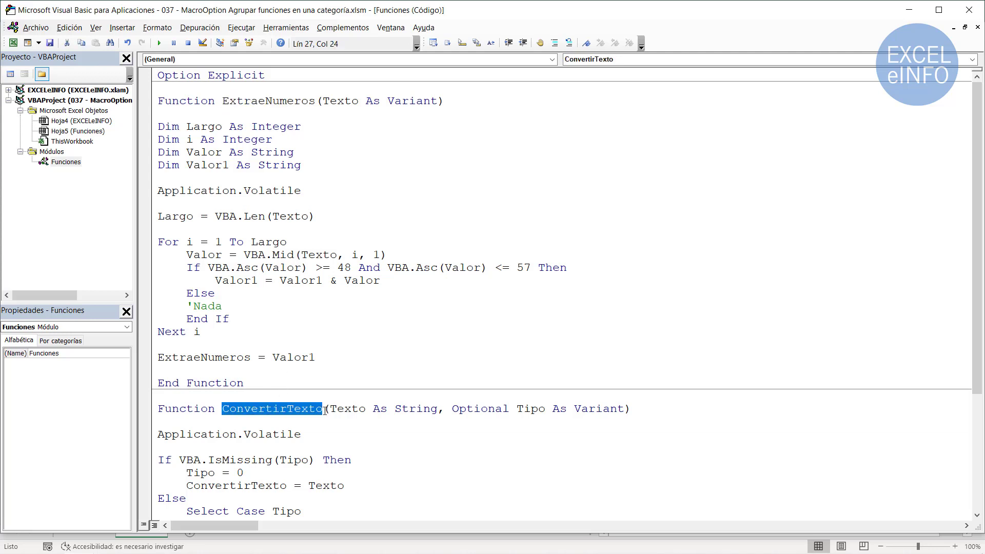
{"action": "left_click", "coordinate": [334, 318]}
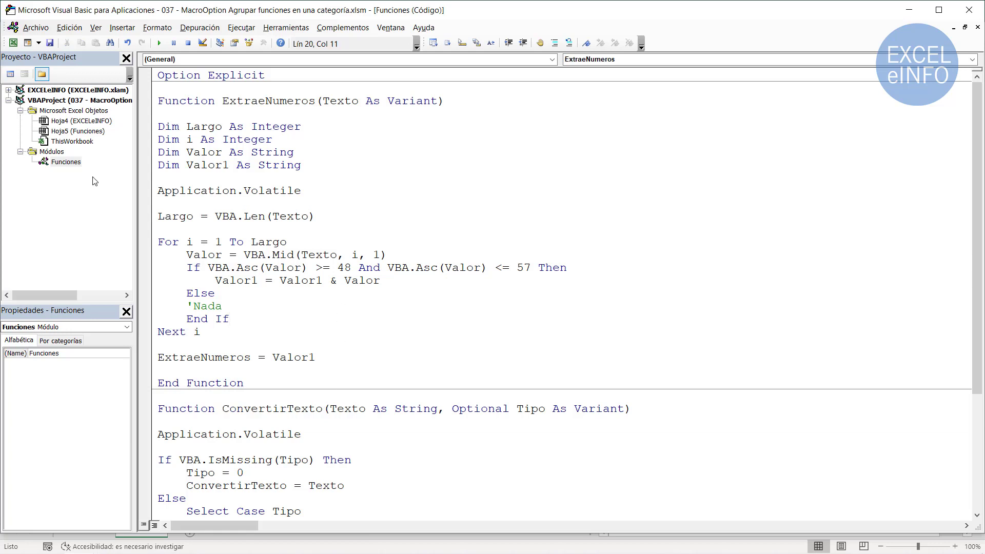
{"action": "left_click", "coordinate": [125, 29]}
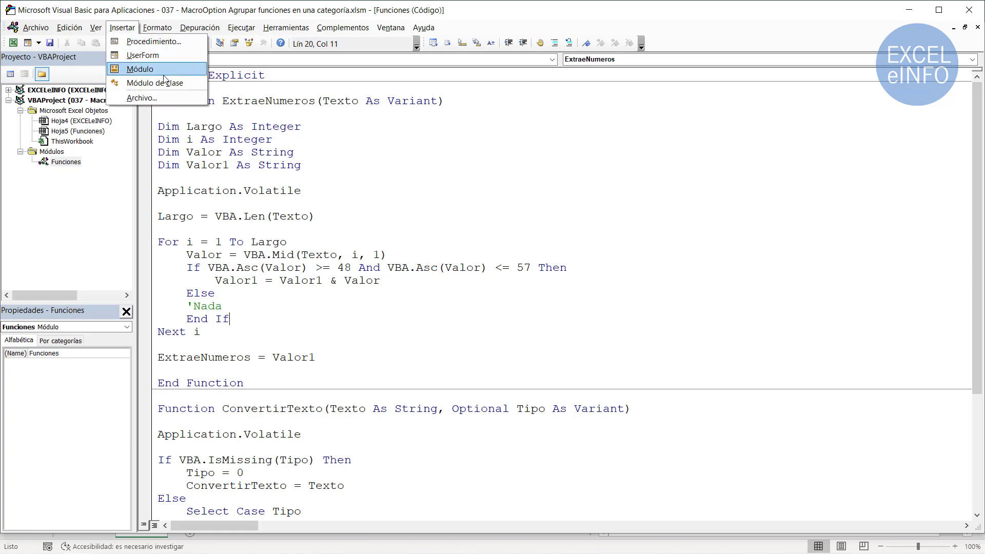
- Insert a new module and rename it from Módulo1 to Categoria in the Properties window
{"action": "left_click", "coordinate": [140, 68]}
{"action": "left_click", "coordinate": [64, 172]}
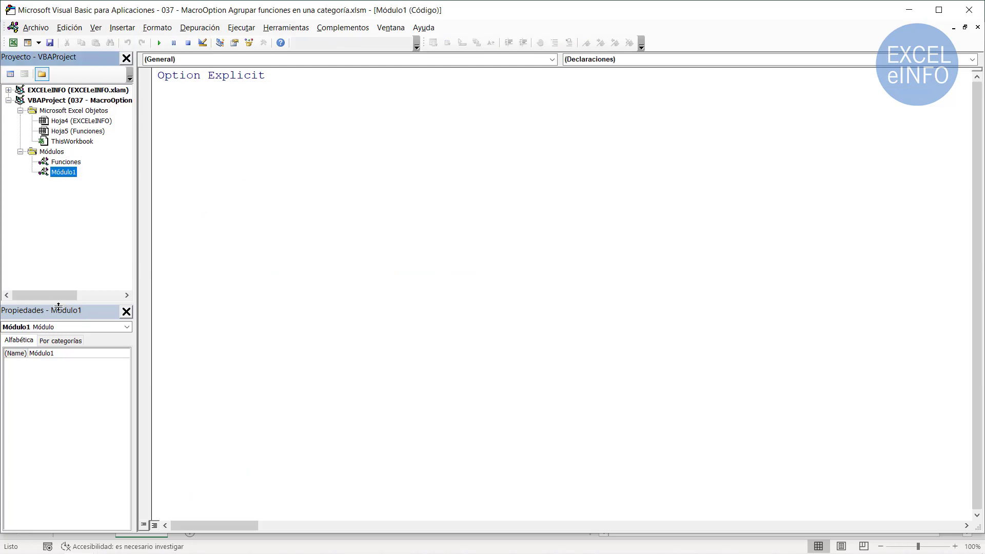
{"action": "left_click", "coordinate": [36, 353]}
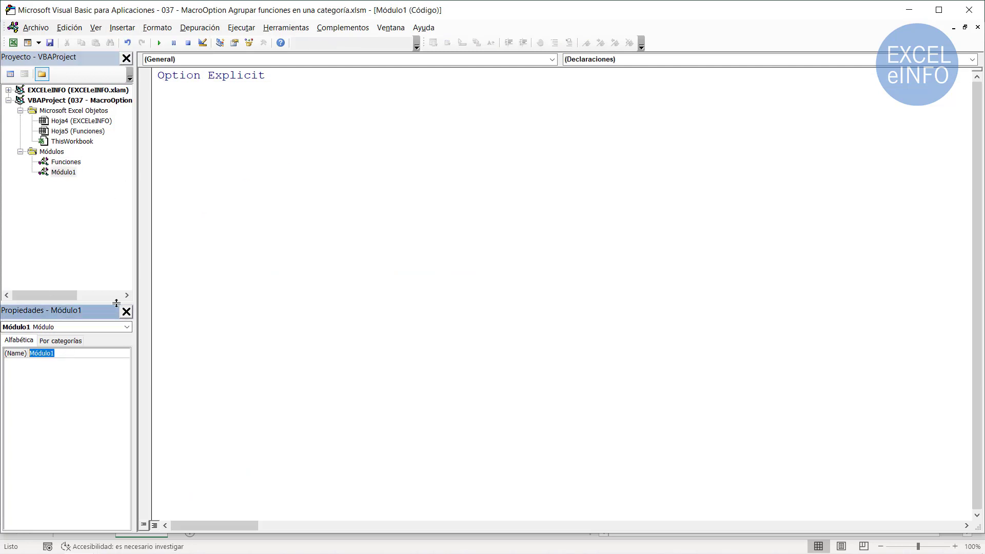
{"action": "type", "text": "Categ"}
{"action": "type", "text": "oria"}
{"action": "key", "text": "Return"}
{"action": "left_click", "coordinate": [397, 180]}
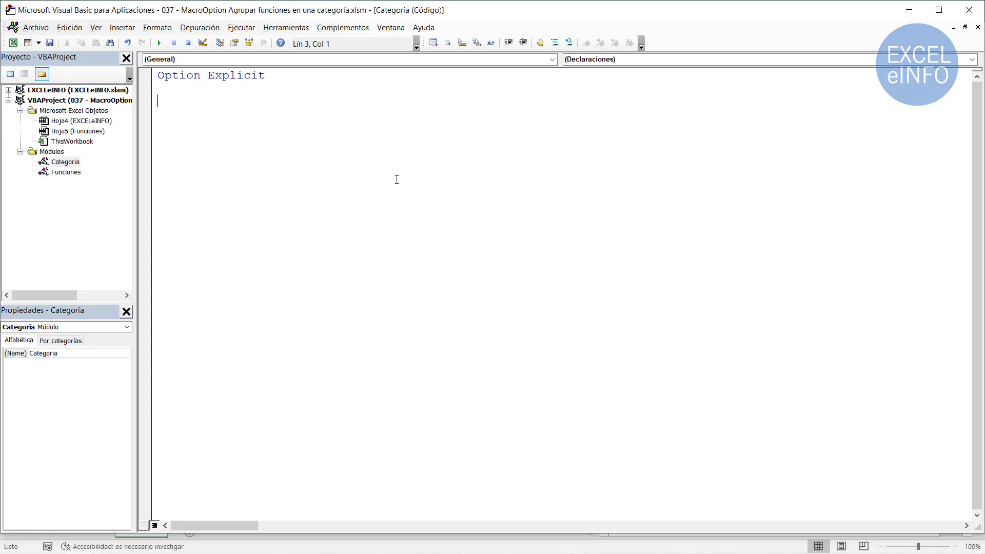
- Create the Private Sub CrearCategoria procedure and collapse the Project pane to widen the code area
{"action": "type", "text": "Pr"}
{"action": "type", "text": "ivate"}
{"action": "type", "text": "Sub"}
{"action": "type", "text": "Crea"}
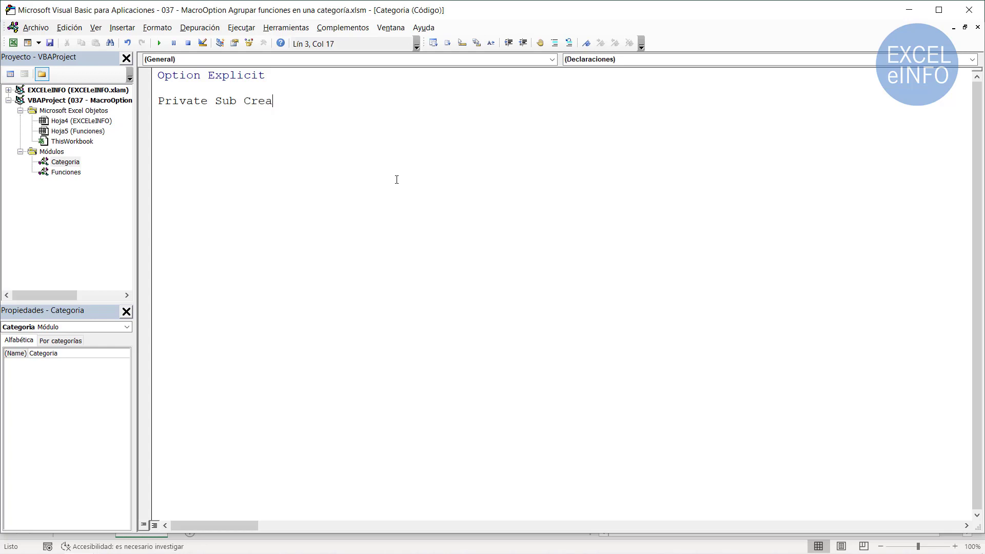
{"action": "type", "text": "rCAT"}
{"action": "key", "text": "BackSpace"}
{"action": "key", "text": "BackSpace"}
{"action": "type", "text": "ategoria"}
{"action": "key", "text": "Return"}
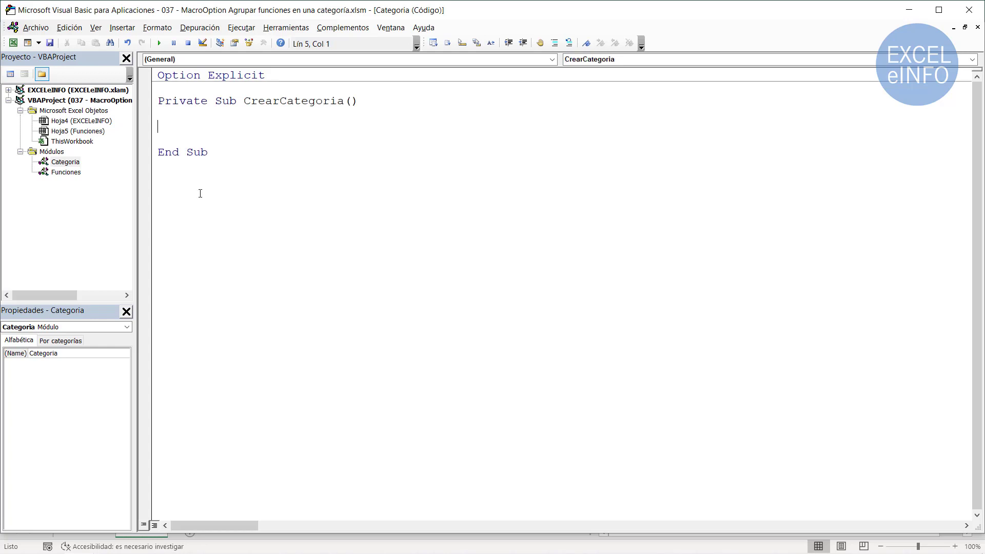
{"action": "key", "text": "Up"}
{"action": "left_click_drag", "start_coordinate": [136, 204], "coordinate": [3, 204]}
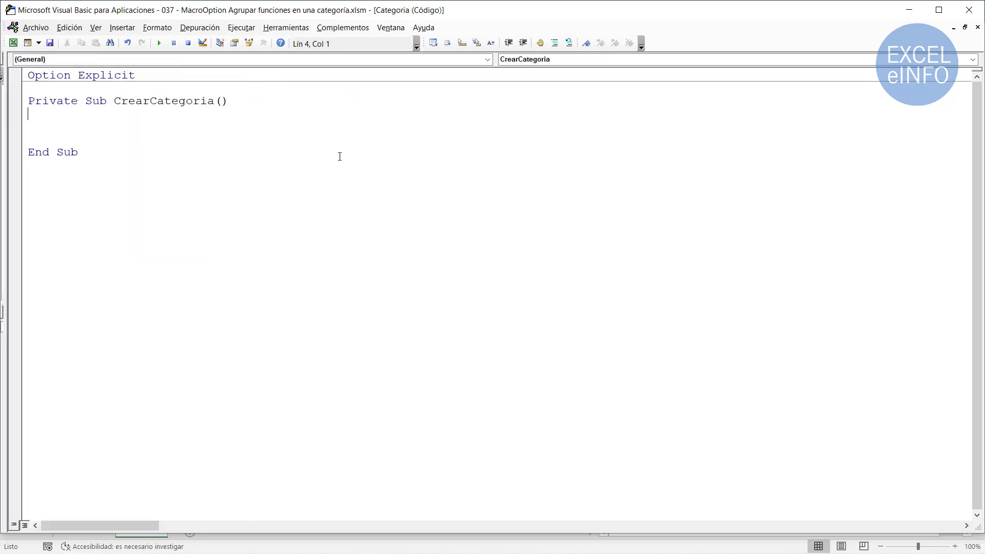
- Declare NombreFuncion and DescFuncion As String
{"action": "type", "text": "Dim "}
{"action": "type", "text": "Nm"}
{"action": "key", "text": "BackSpace"}
{"action": "type", "text": "ombre"}
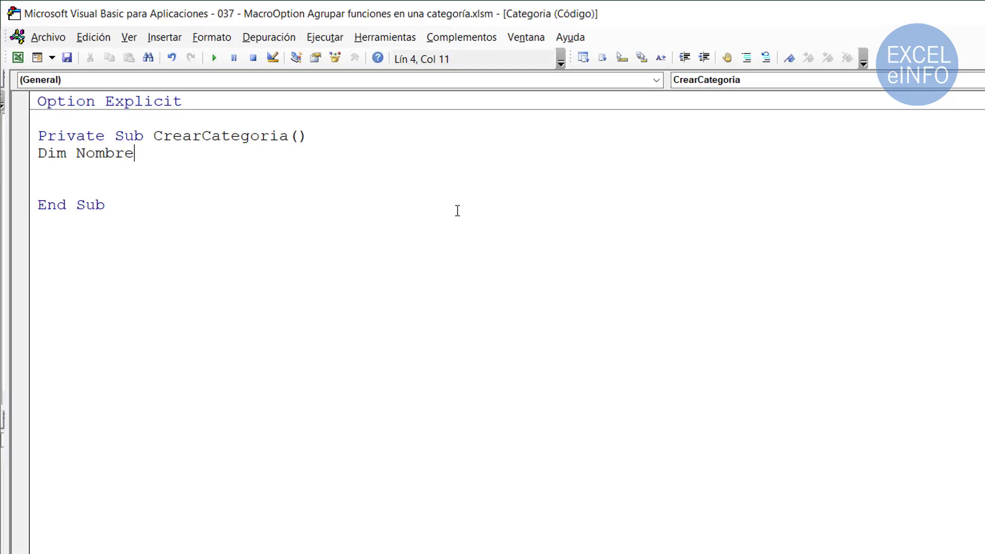
{"action": "type", "text": "Funcion"}
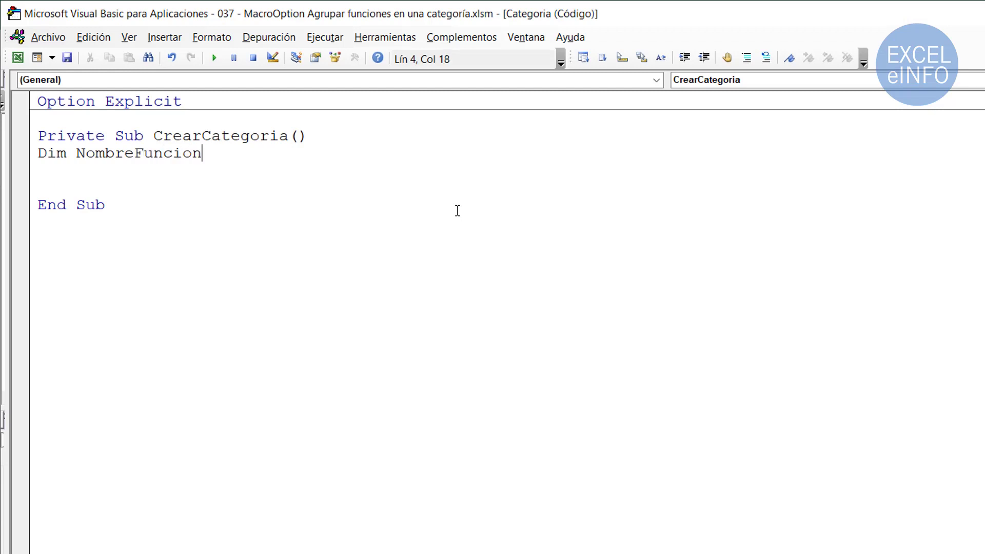
{"action": "type", "text": " as str"}
{"action": "key", "text": "Return"}
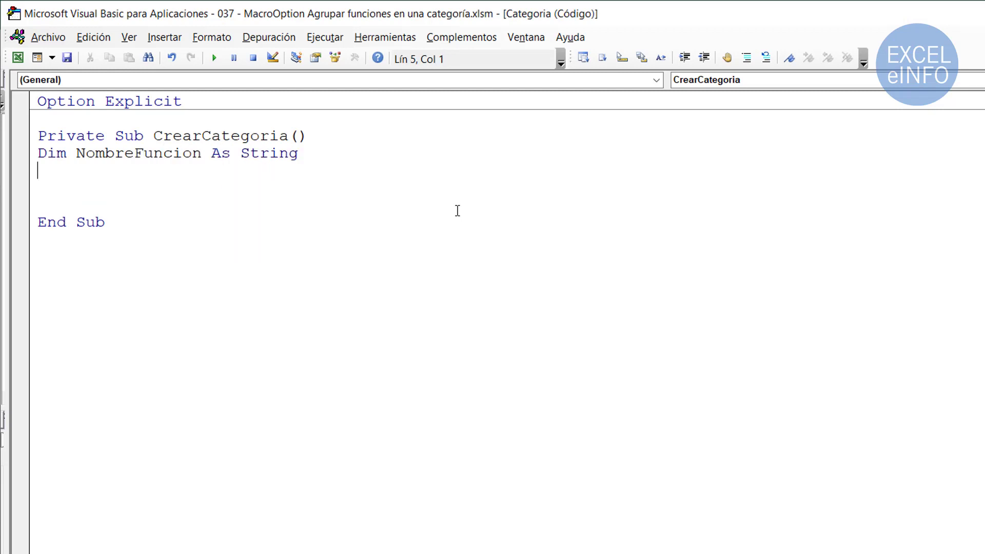
{"action": "type", "text": "Dim"}
{"action": "type", "text": " DescFu"}
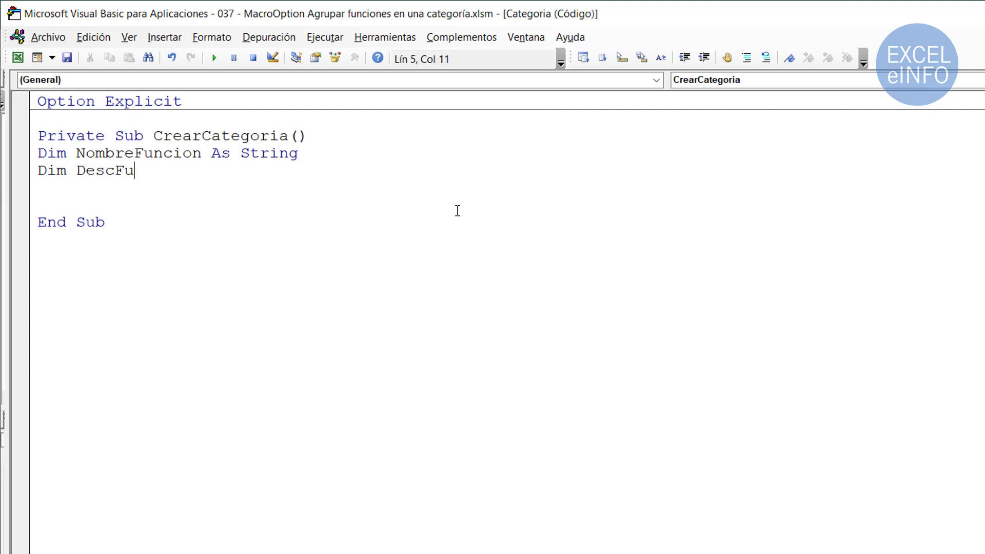
{"action": "type", "text": "ncion as str"}
{"action": "key", "text": "Tab"}
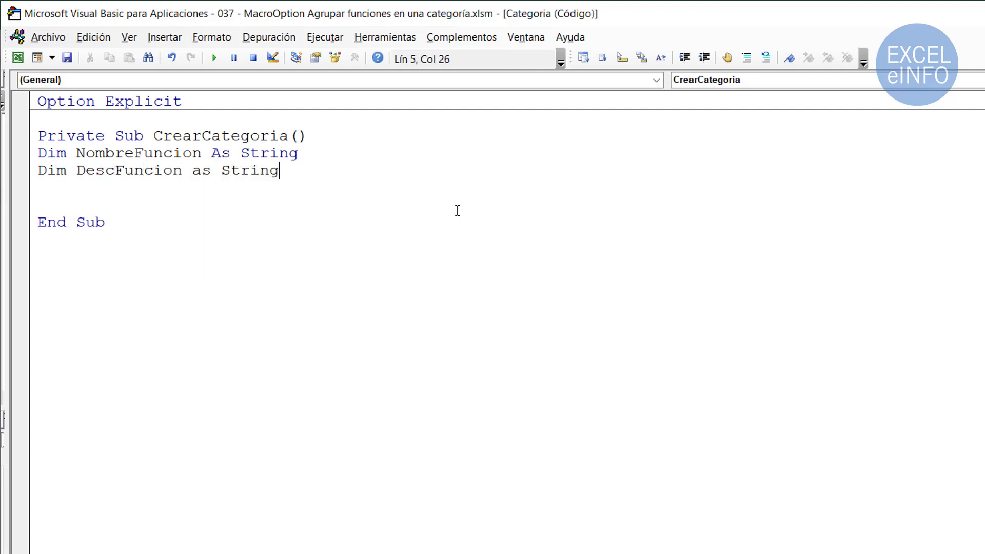
{"action": "key", "text": "Return"}
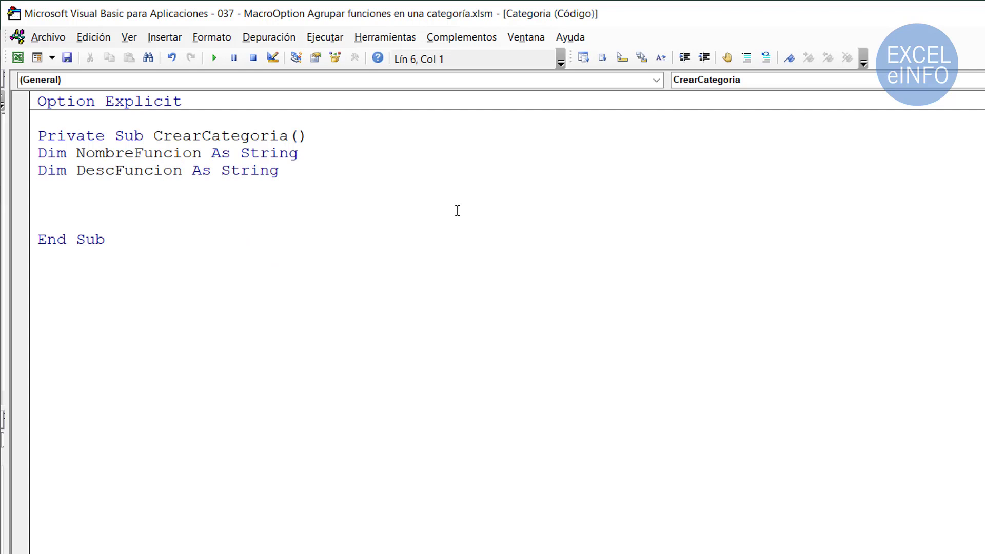
- Declare Categoria As String and begin the Dim DescArgs line
{"action": "type", "text": "Dim "}
{"action": "type", "text": "Cate"}
{"action": "type", "text": "goria >"}
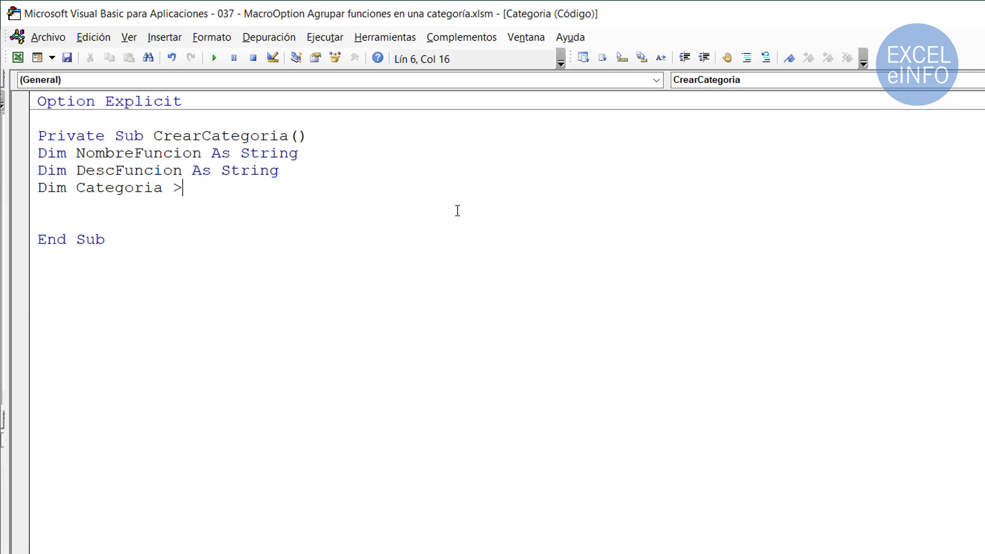
{"action": "key", "text": "BackSpace"}
{"action": "type", "text": "as "}
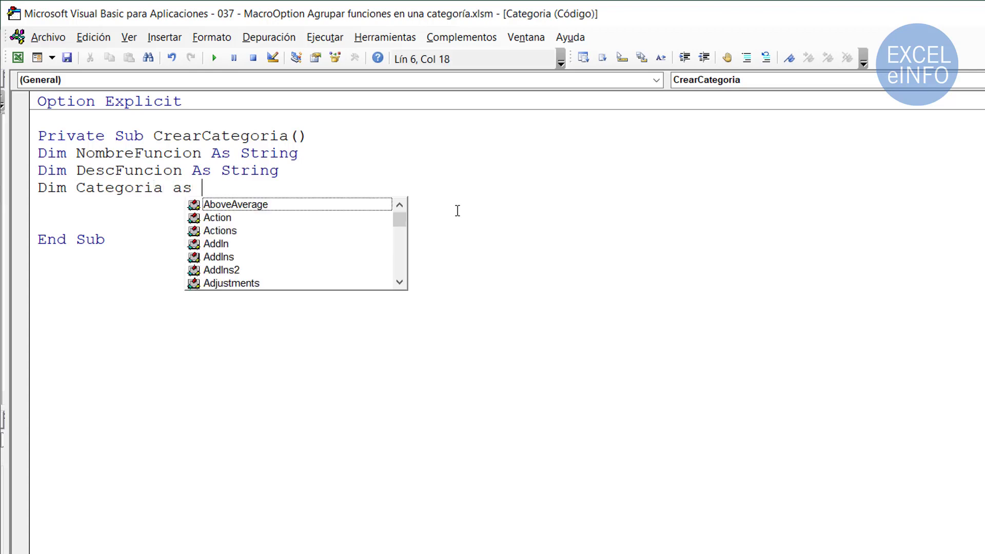
{"action": "type", "text": "str"}
{"action": "key", "text": "Return"}
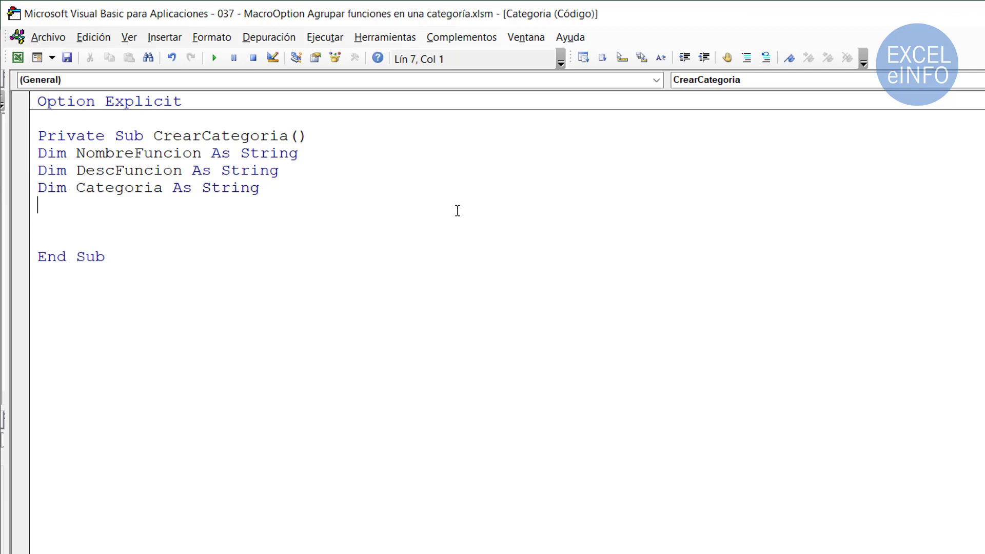
{"action": "type", "text": "Di"}
{"action": "type", "text": "m Des"}
{"action": "type", "text": "cArgs"}
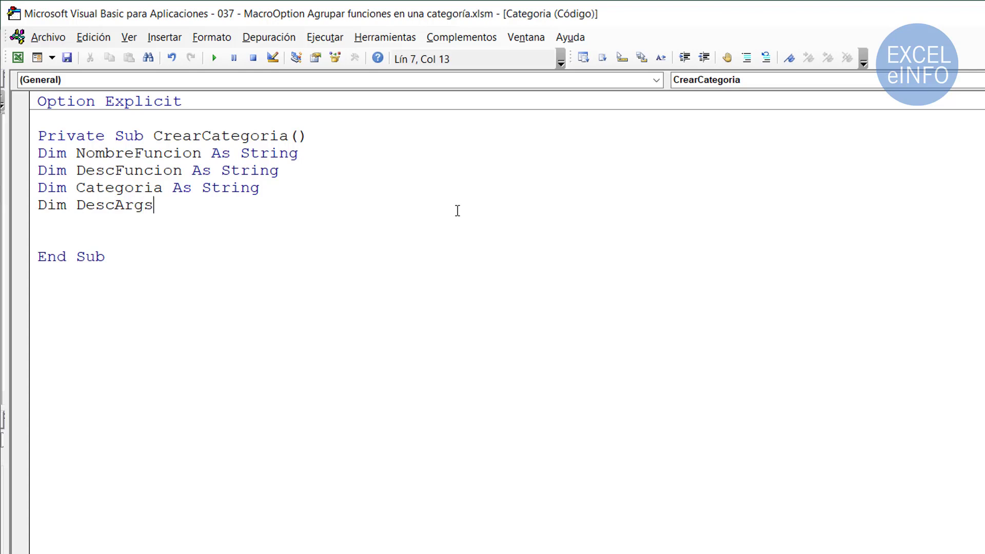
{"action": "key", "text": "BackSpace"}
{"action": "type", "text": "s"}
- Complete Dim DescArgs() As String and start a ReDim line below the declarations
{"action": "type", "text": "()"}
{"action": "type", "text": "as"}
{"action": "type", "text": " sr"}
{"action": "key", "text": "BackSpace"}
{"action": "type", "text": "tring"}
{"action": "key", "text": "Return"}
{"action": "key", "text": "Return"}
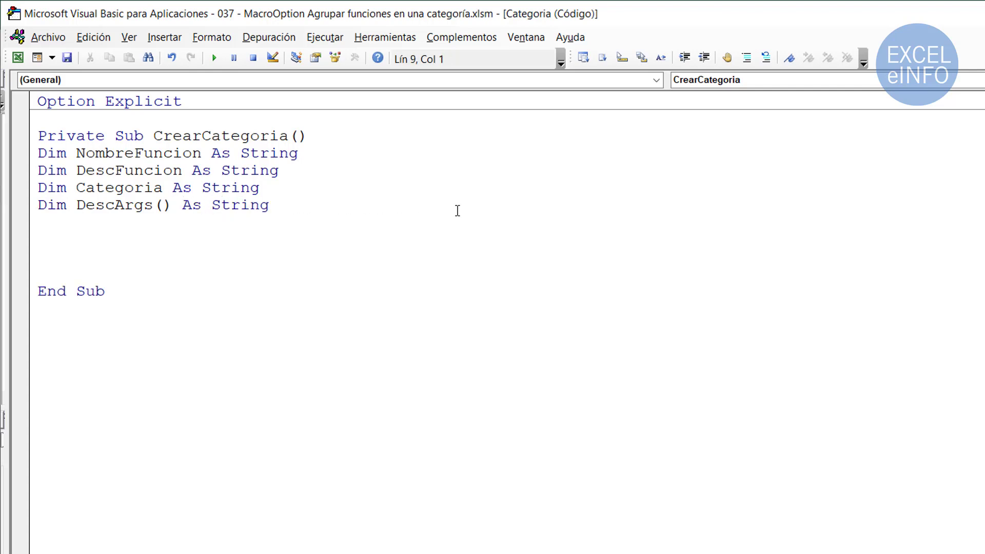
{"action": "type", "text": "ReD"}
{"action": "type", "text": "im"}
- Finish the line ReDim DescArgs(1) and select it
{"action": "type", "text": "Dws"}
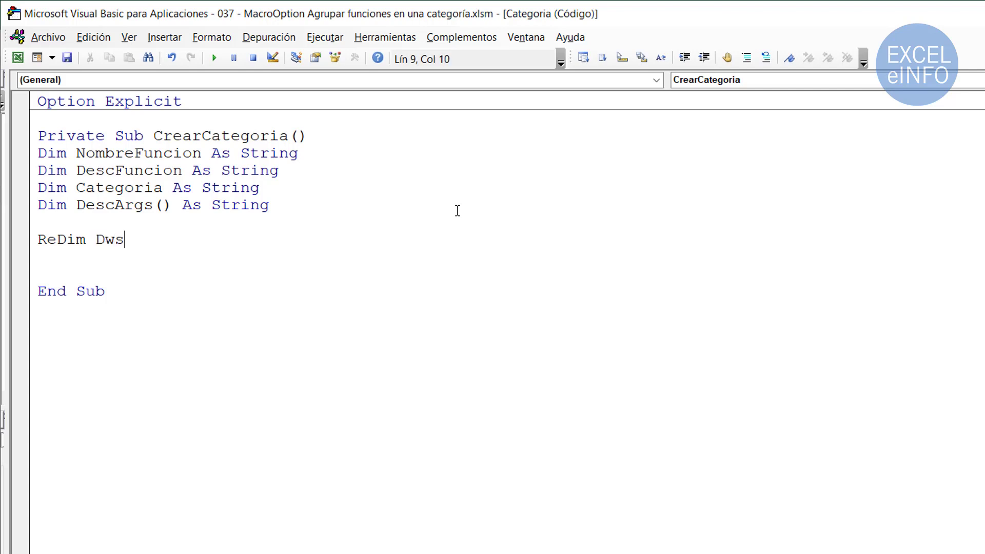
{"action": "key", "text": "BackSpace"}
{"action": "key", "text": "BackSpace"}
{"action": "type", "text": "escA"}
{"action": "type", "text": "rgs"}
{"action": "type", "text": "(1"}
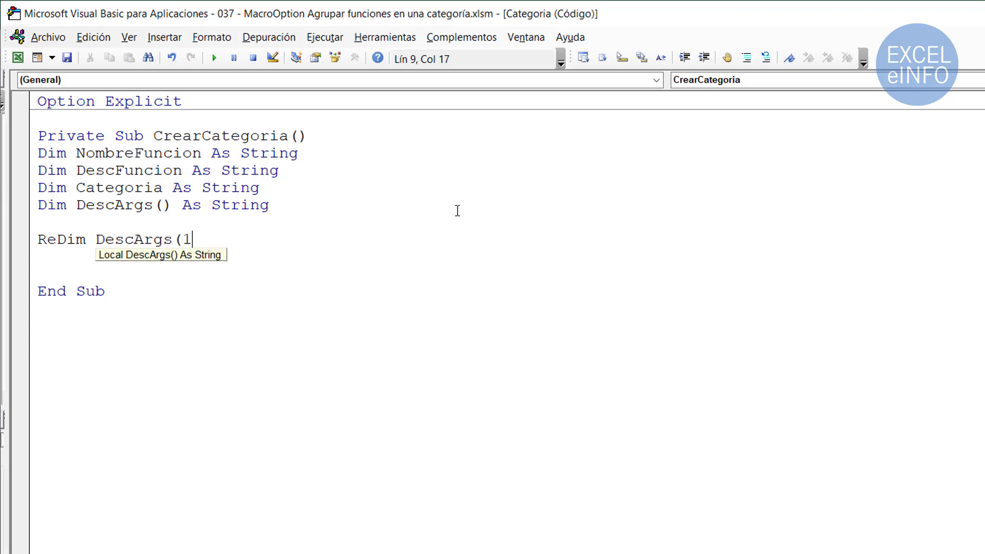
{"action": "type", "text": ")"}
{"action": "key", "text": "Return"}
{"action": "key", "text": "Up"}
{"action": "key", "text": "shift+Right"}
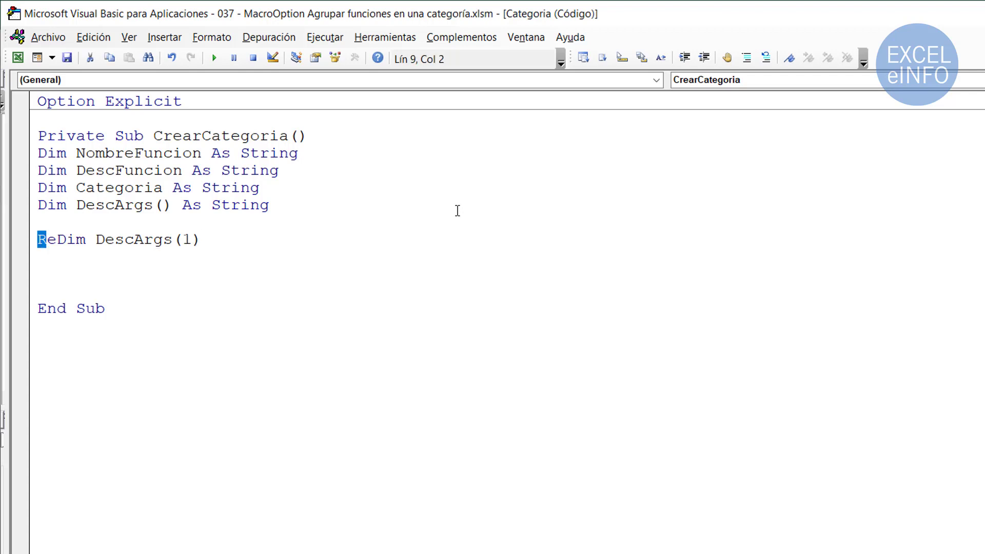
{"action": "key", "text": "shift+Right"}
{"action": "key", "text": "shift+Right"}
{"action": "key", "text": "shift+End"}
{"action": "key", "text": "Home"}
{"action": "key", "text": "shift+End"}
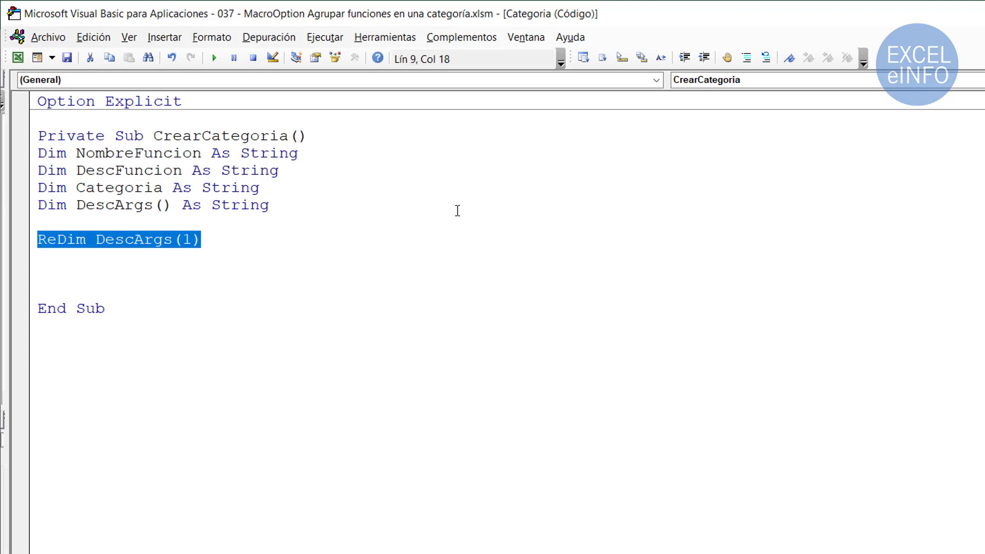
- Compare against the Funciones module, highlighting the ConvertirTexto parameters, then return below the ReDim line
{"action": "key", "text": "ctrl+Tab"}
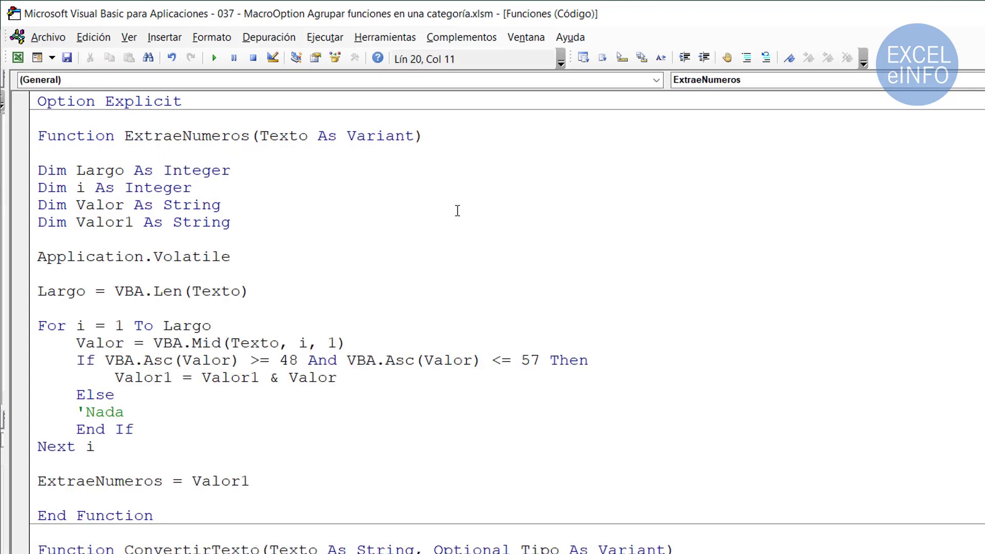
{"action": "key", "text": "ctrl+Tab"}
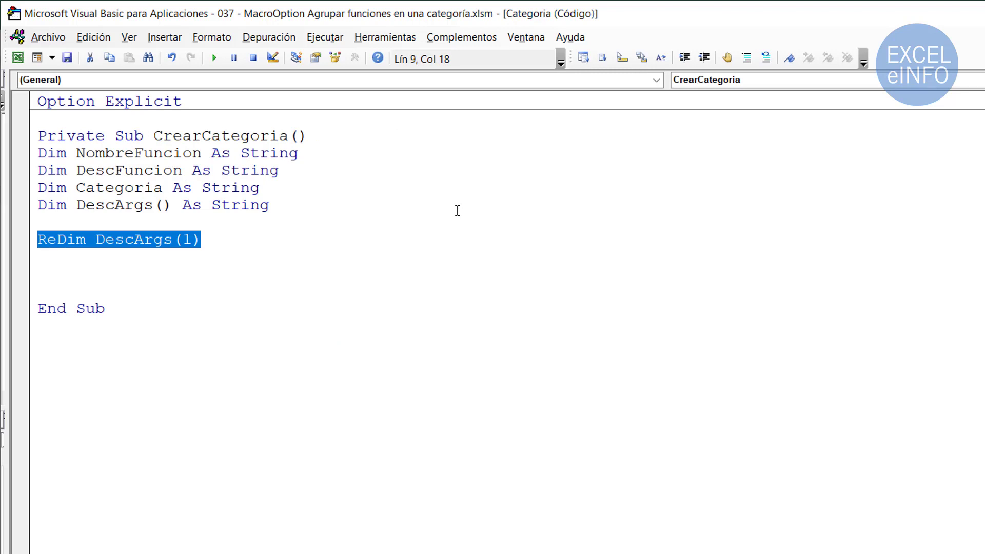
{"action": "key", "text": "ctrl+Tab"}
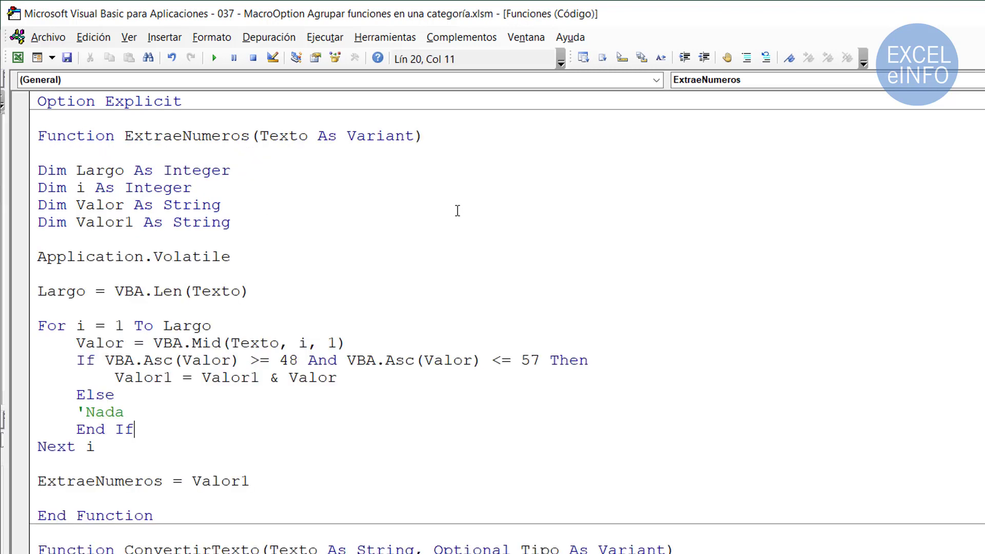
{"action": "key", "text": "Down"}
{"action": "key", "text": "Down"}
{"action": "key", "text": "Down"}
{"action": "key", "text": "Down"}
{"action": "key", "text": "Down"}
{"action": "key", "text": "Down"}
{"action": "key", "text": "Down"}
{"action": "key", "text": "Up"}
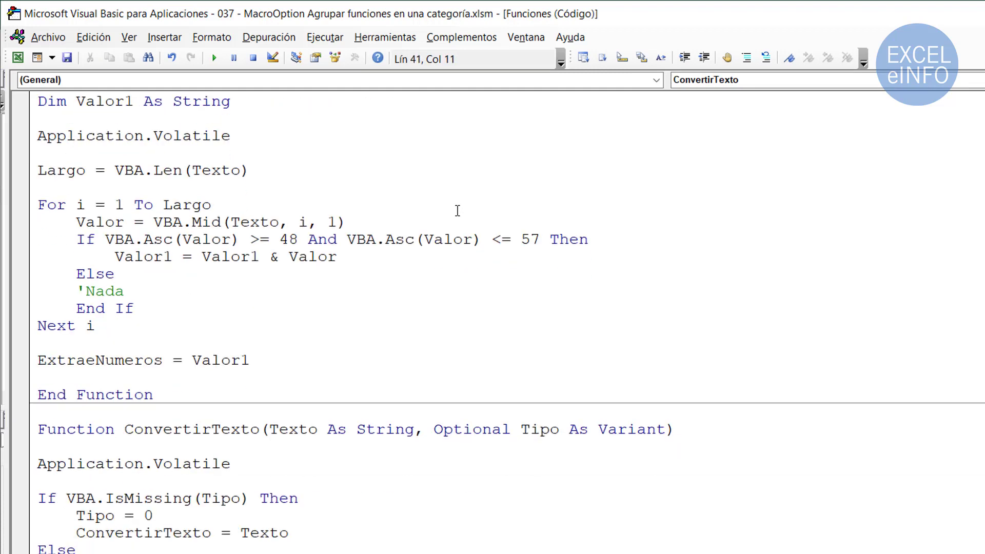
{"action": "key", "text": "Up"}
{"action": "key", "text": "Up"}
{"action": "key", "text": "Up"}
{"action": "key", "text": "Up"}
{"action": "key", "text": "Up"}
{"action": "key", "text": "Left"}
{"action": "key", "text": "ctrl+shift+Right"}
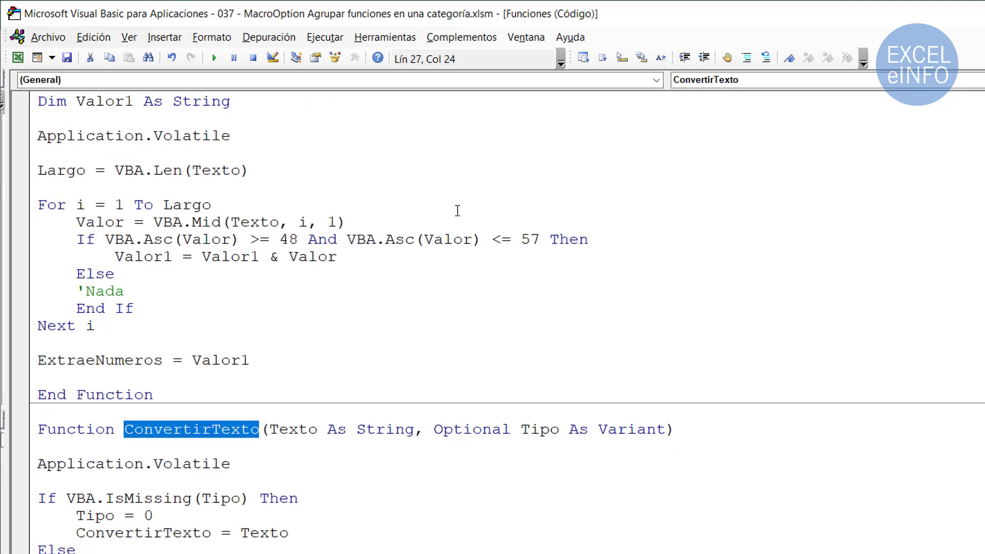
{"action": "key", "text": "Right"}
{"action": "key", "text": "Right"}
{"action": "key", "text": "shift+Right"}
{"action": "key", "text": "shift+Right"}
{"action": "key", "text": "shift+Right"}
{"action": "key", "text": "shift+Right"}
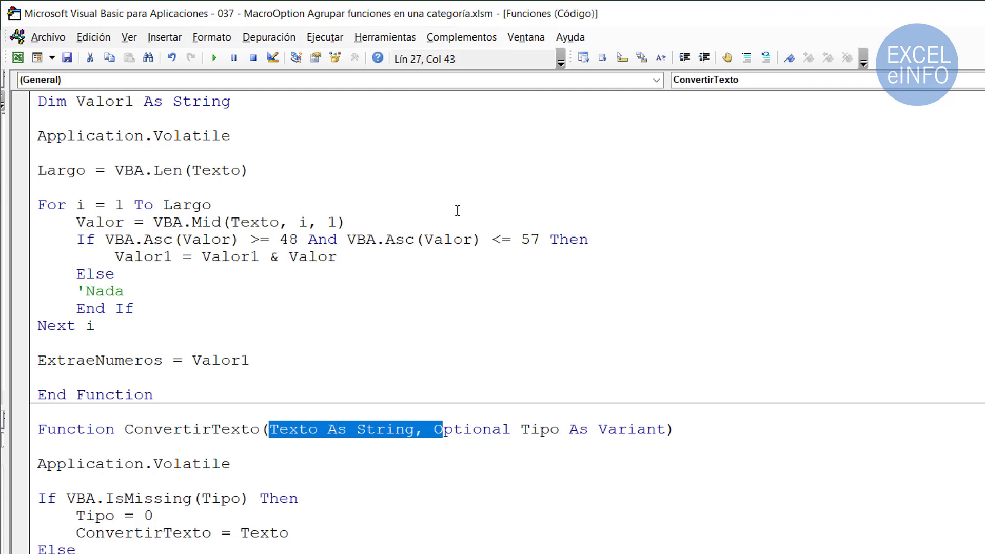
{"action": "key", "text": "ctrl+Tab"}
{"action": "key", "text": "shift+End"}
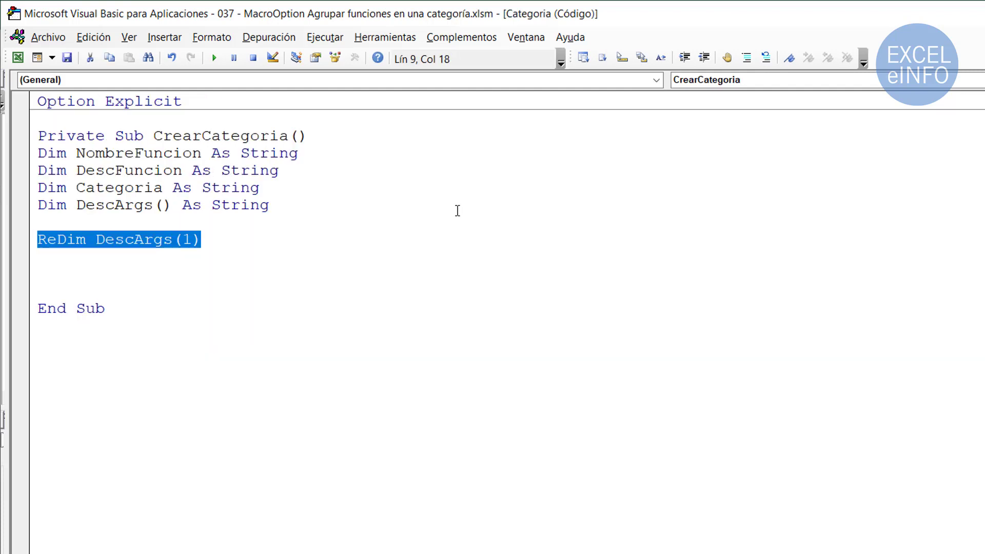
{"action": "key", "text": "Down"}
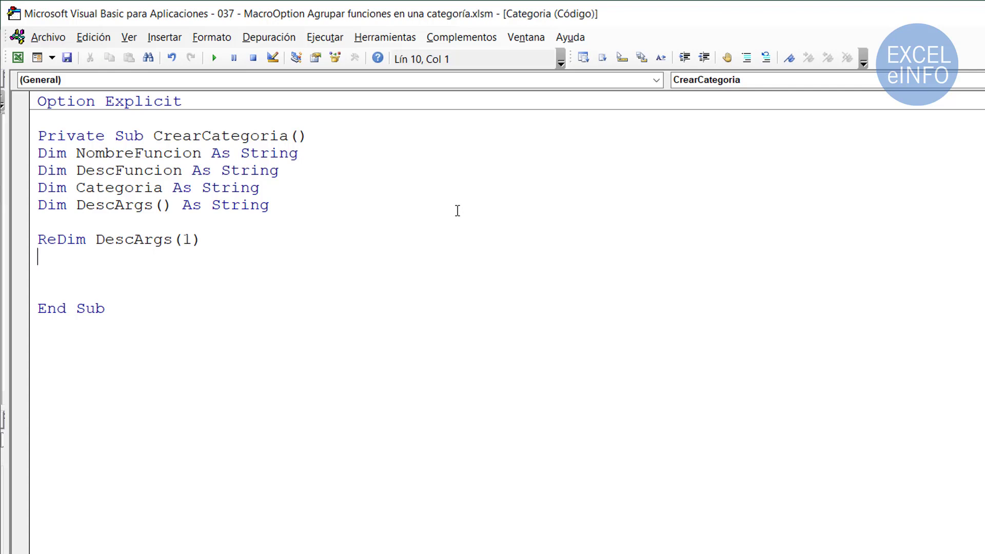
- Write NombreFuncion = "ExtraeNumeros", copying the name from the Funciones module
{"action": "type", "text": "Nom"}
{"action": "type", "text": "re"}
{"action": "key", "text": "BackSpace"}
{"action": "key", "text": "BackSpace"}
{"action": "type", "text": "bre"}
{"action": "type", "text": "Funcion"}
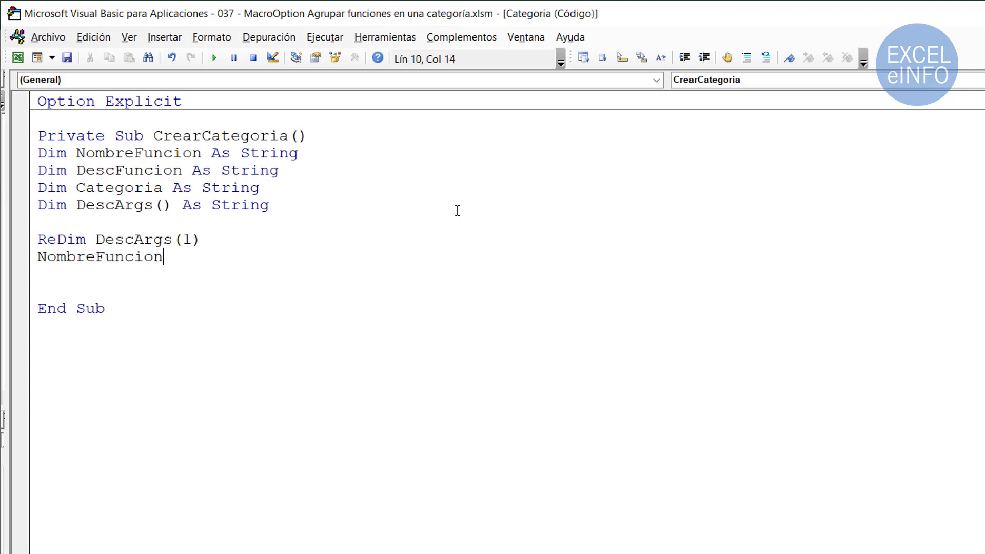
{"action": "type", "text": " = \"\""}
{"action": "key", "text": "Left"}
{"action": "key", "text": "ctrl+Tab"}
{"action": "key", "text": "ctrl+Right"}
{"action": "key", "text": "ctrl+shift+Right"}
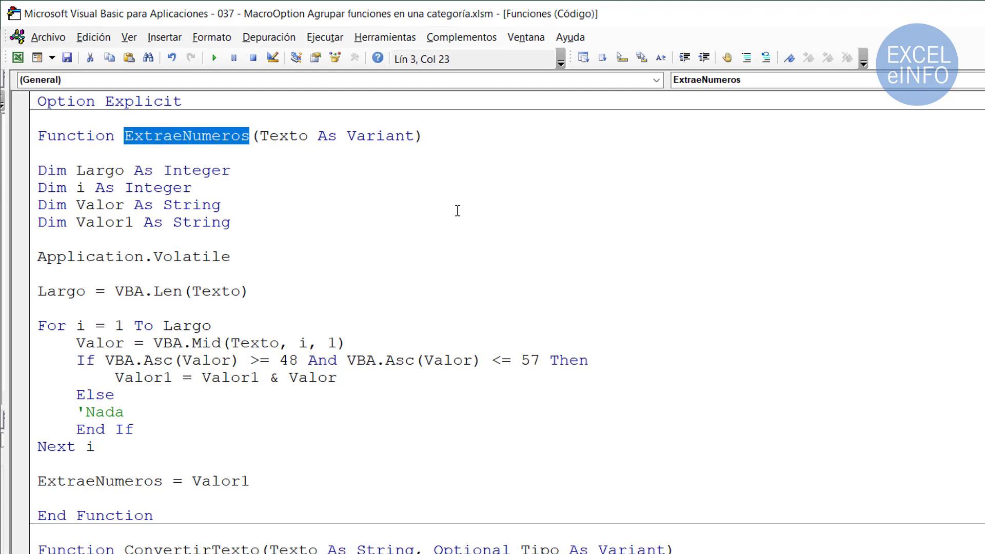
{"action": "key", "text": "ctrl+c"}
{"action": "key", "text": "ctrl+Tab"}
{"action": "key", "text": "ctrl+v"}
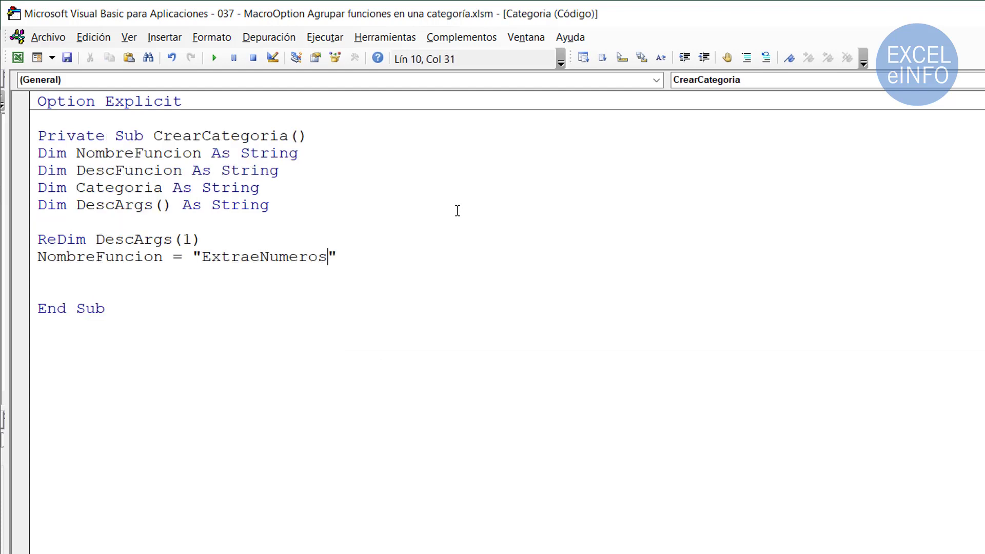
- Set DescFuncion = "Devuelve los caracteres numéricos de una referencia o celda."
{"action": "key", "text": "End"}
{"action": "key", "text": "Return"}
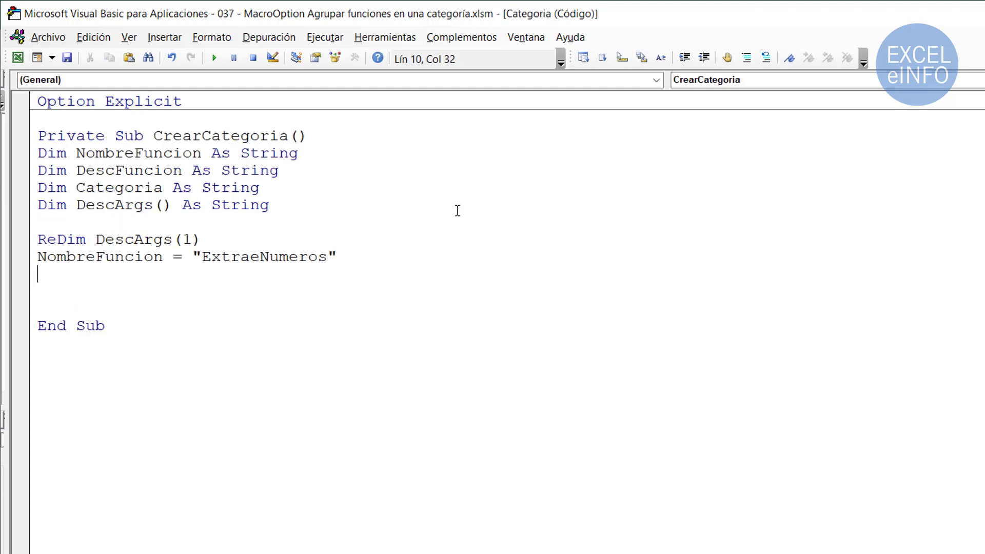
{"action": "type", "text": "DescFunc"}
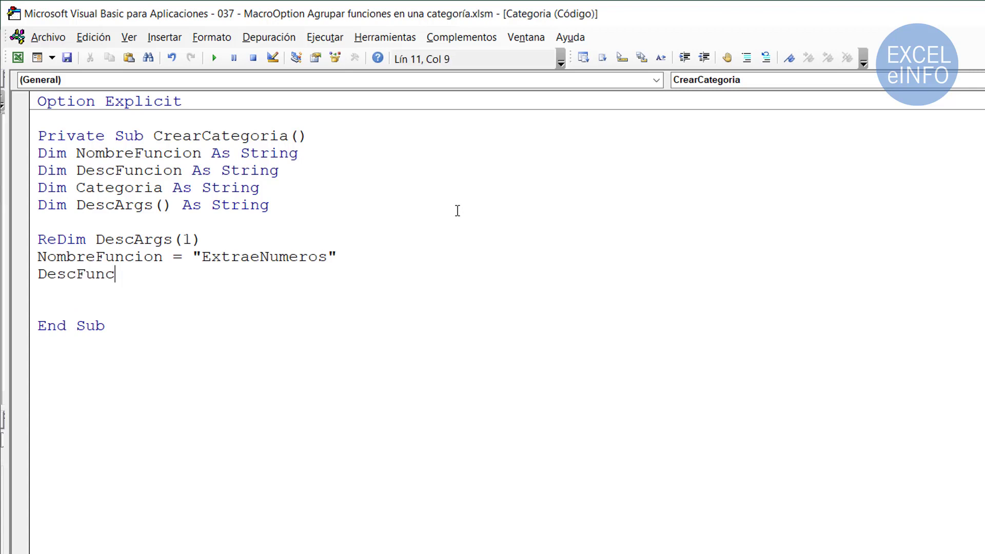
{"action": "type", "text": "ion >"}
{"action": "key", "text": "BackSpace"}
{"action": "type", "text": "= \""}
{"action": "type", "text": "\""}
{"action": "key", "text": "Left"}
{"action": "type", "text": "Devu"}
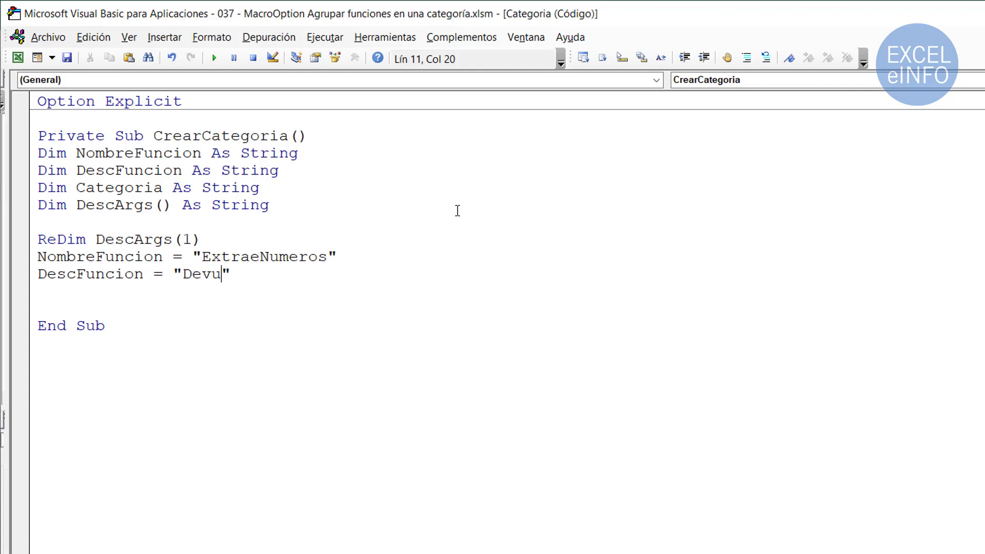
{"action": "type", "text": "elve los c"}
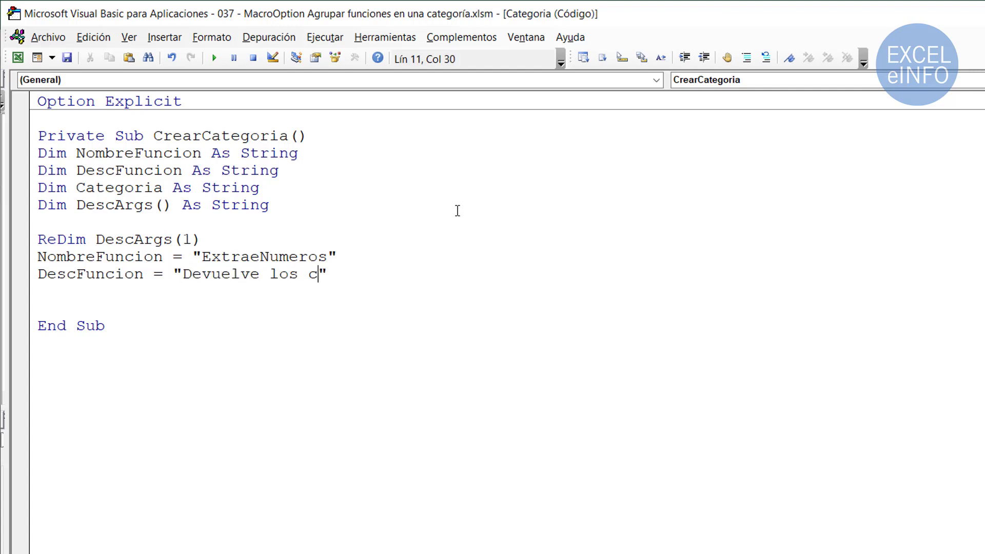
{"action": "type", "text": "aracteres n"}
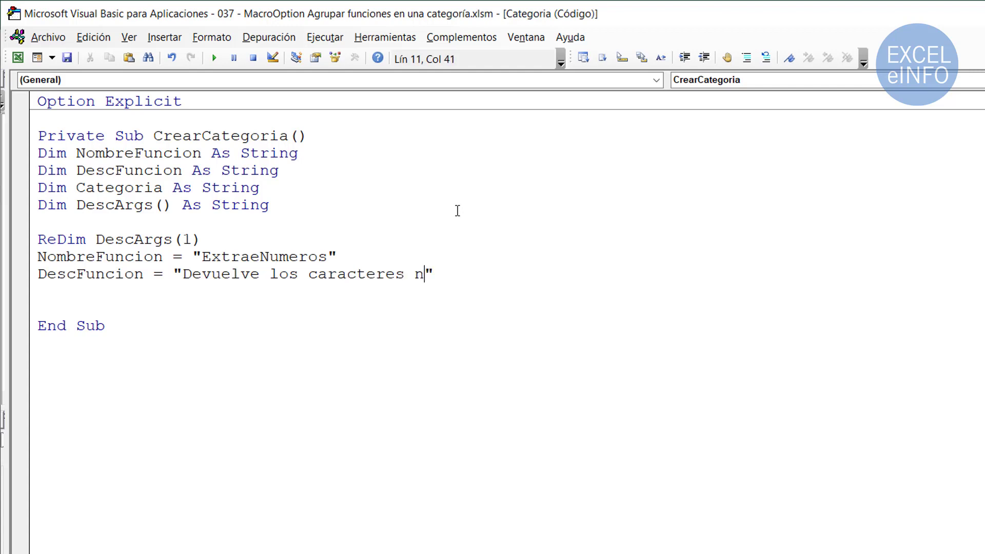
{"action": "type", "text": "uméricos de una "}
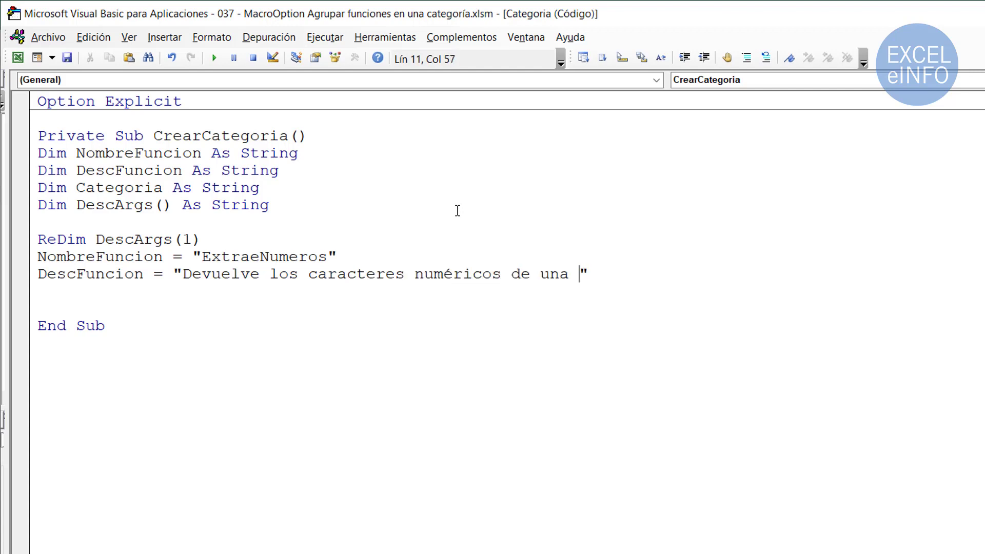
{"action": "type", "text": "referencia "}
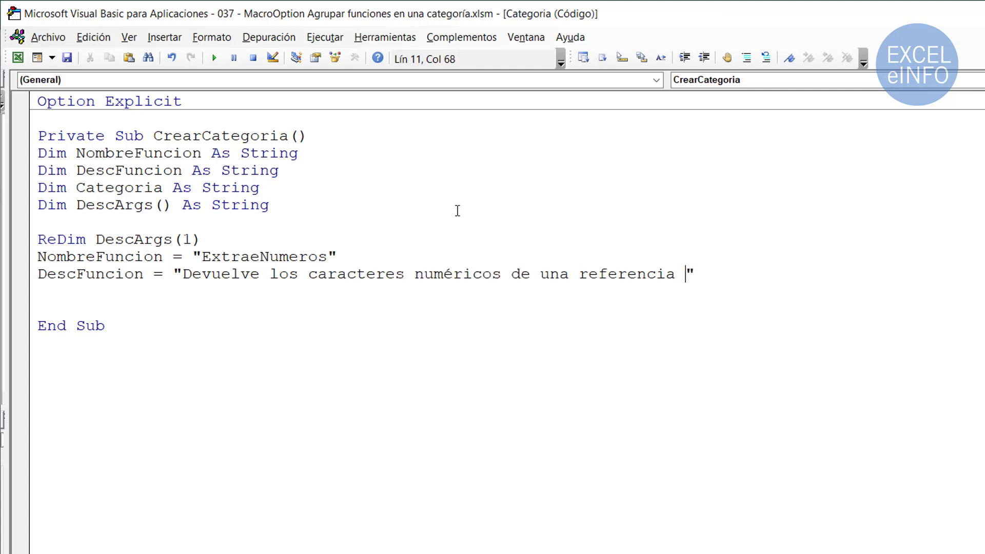
{"action": "type", "text": "o celda."}
{"action": "key", "text": "End"}
{"action": "key", "text": "Down"}
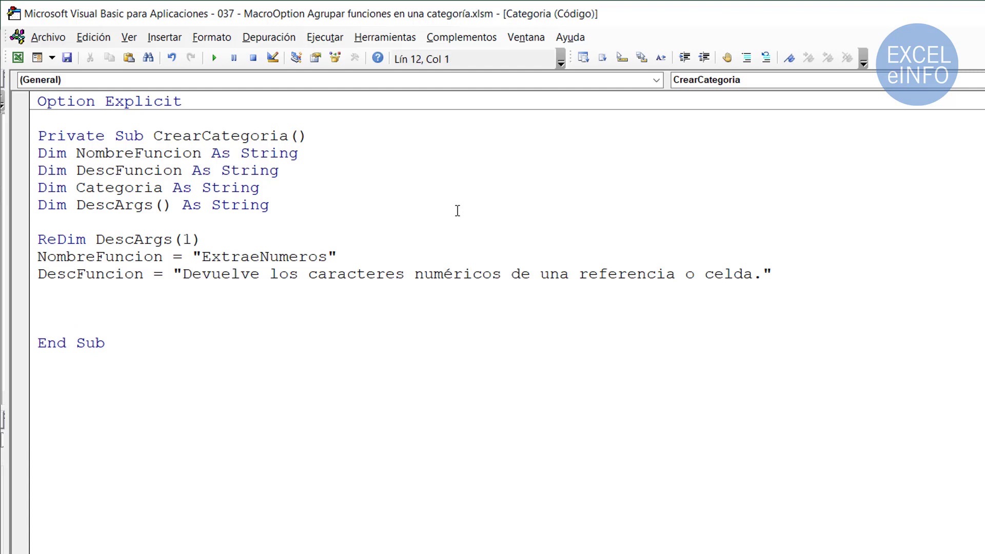
- Add Categoria = "MiCategoria" and DescArgs(1) = "Es la celda que contiene el texto…", then review the lines
{"action": "type", "text": "Ca"}
{"action": "type", "text": "teg"}
{"action": "type", "text": "oria"}
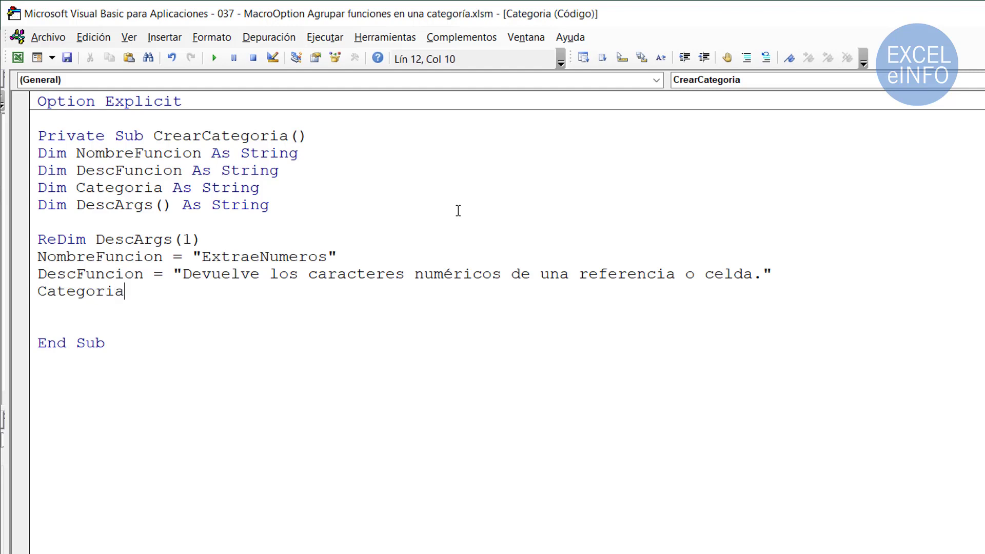
{"action": "type", "text": " = \"\""}
{"action": "key", "text": "Left"}
{"action": "type", "text": "MiCate"}
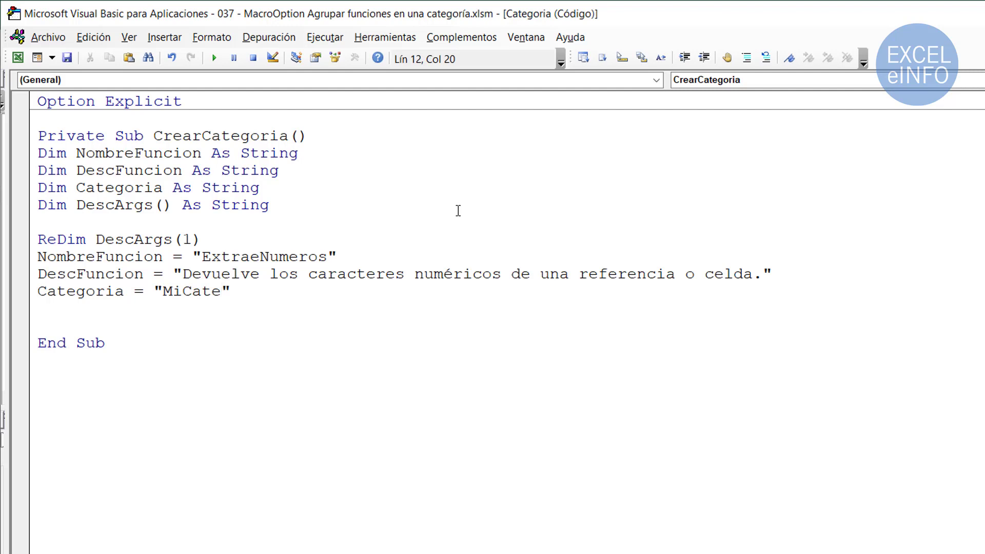
{"action": "type", "text": "goria"}
{"action": "key", "text": "Down"}
{"action": "type", "text": "Des"}
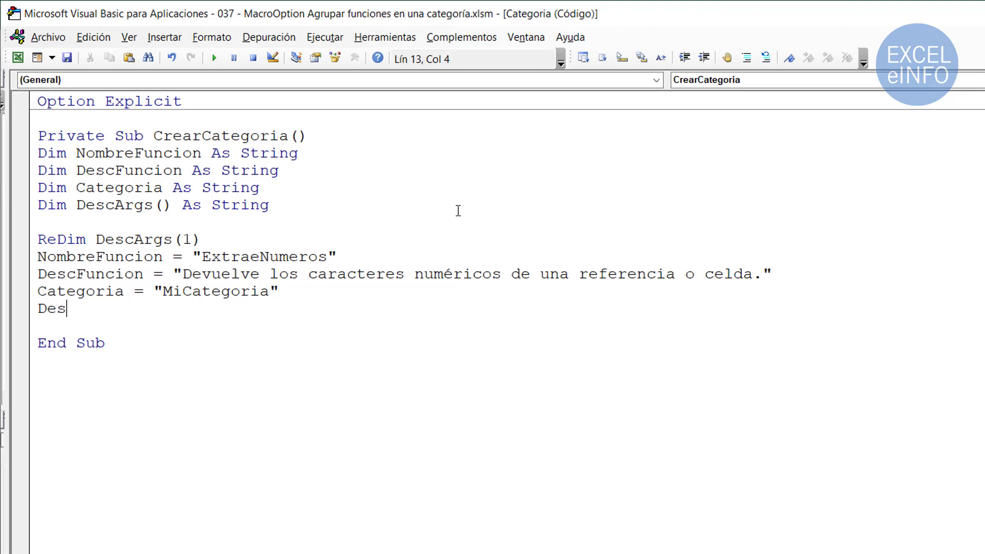
{"action": "type", "text": "cArgs"}
{"action": "type", "text": "(1)"}
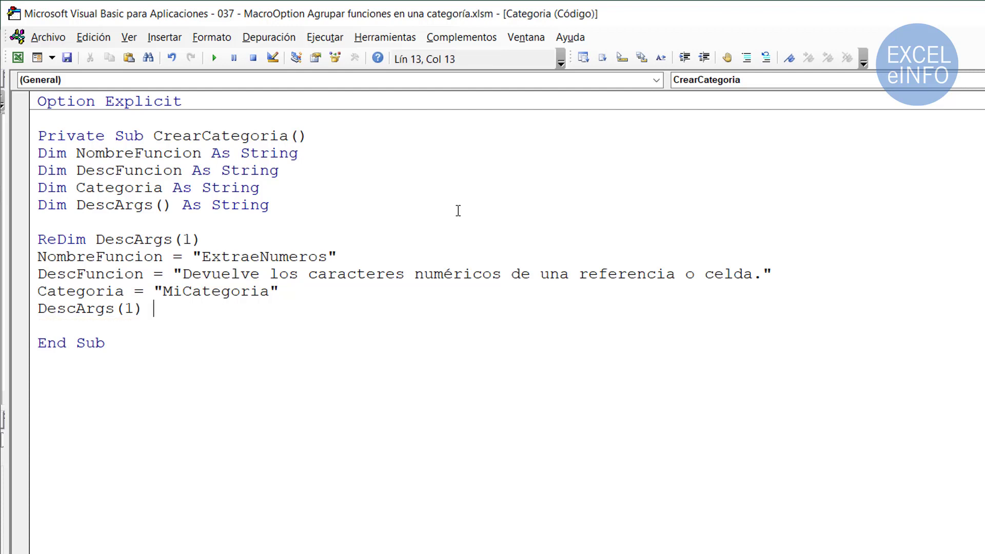
{"action": "type", "text": " = \""}
{"action": "type", "text": "Es la cel"}
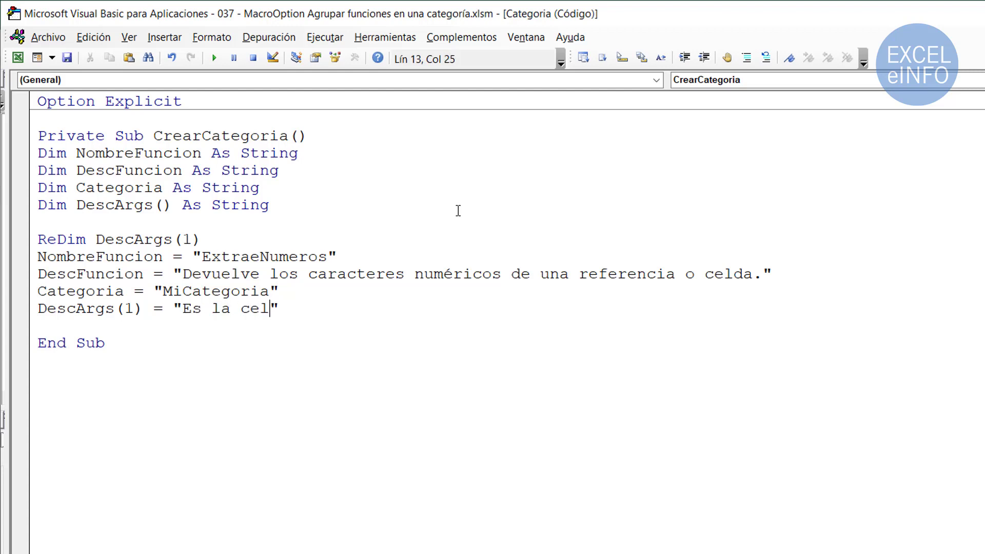
{"action": "type", "text": "da que co"}
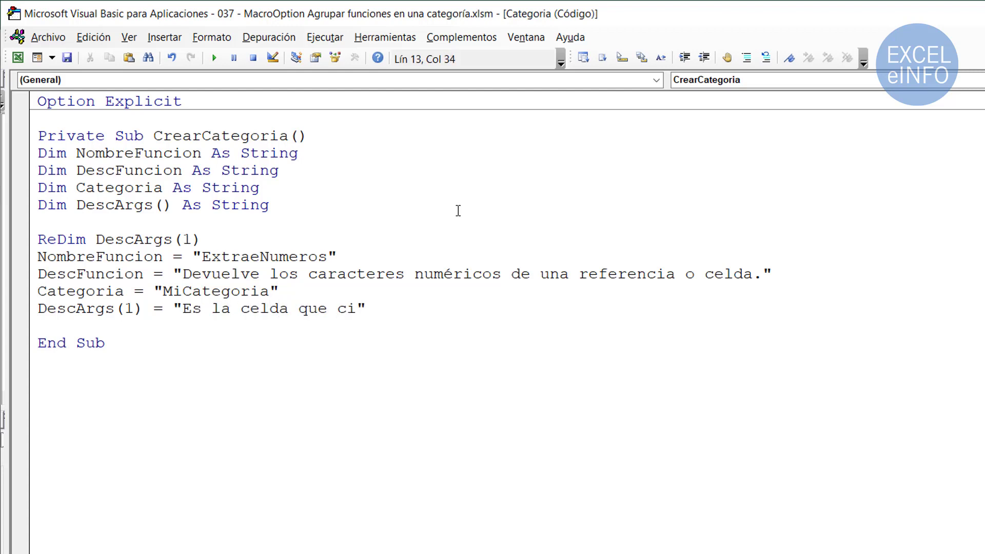
{"action": "type", "text": "ntiene el t"}
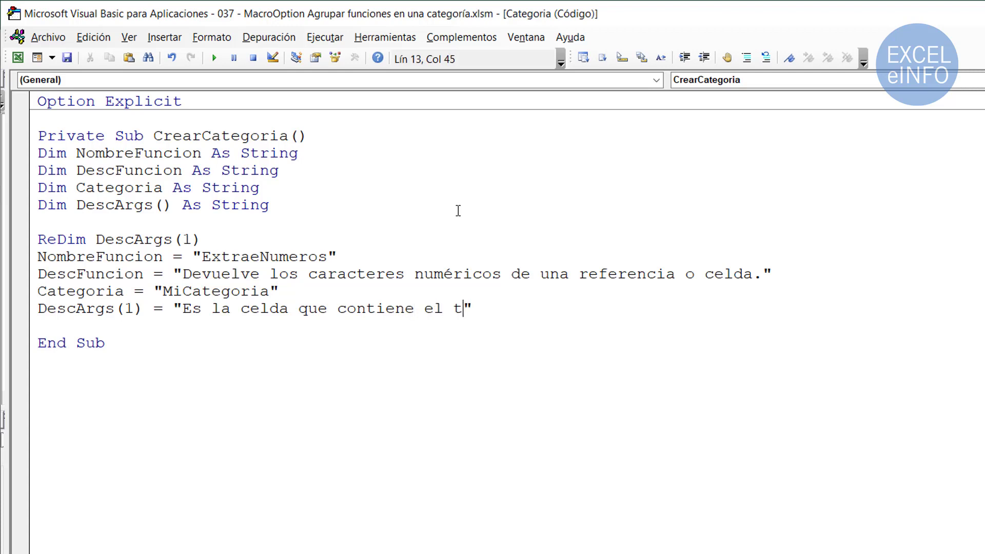
{"action": "type", "text": "exto que se exr"}
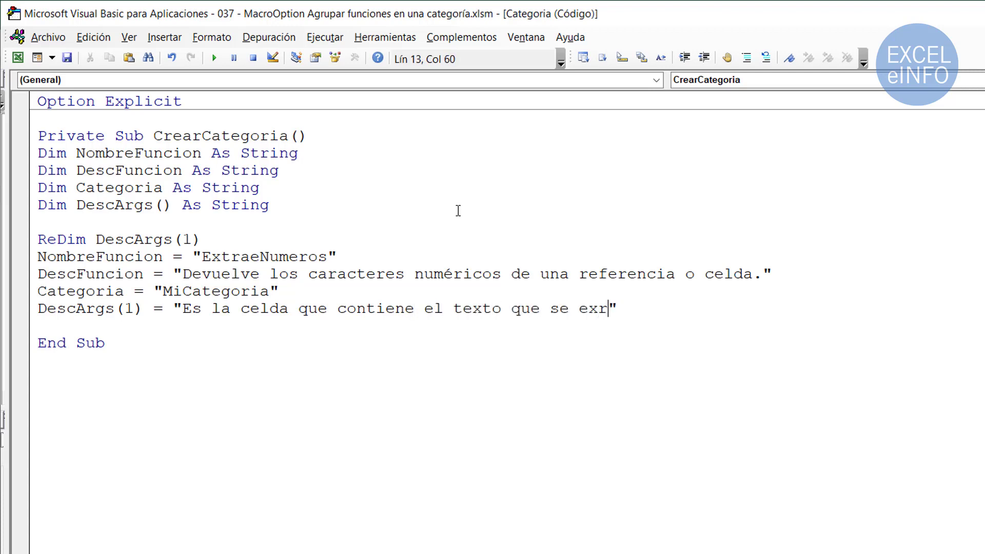
{"action": "type", "text": "ar"}
{"action": "key", "text": "Down"}
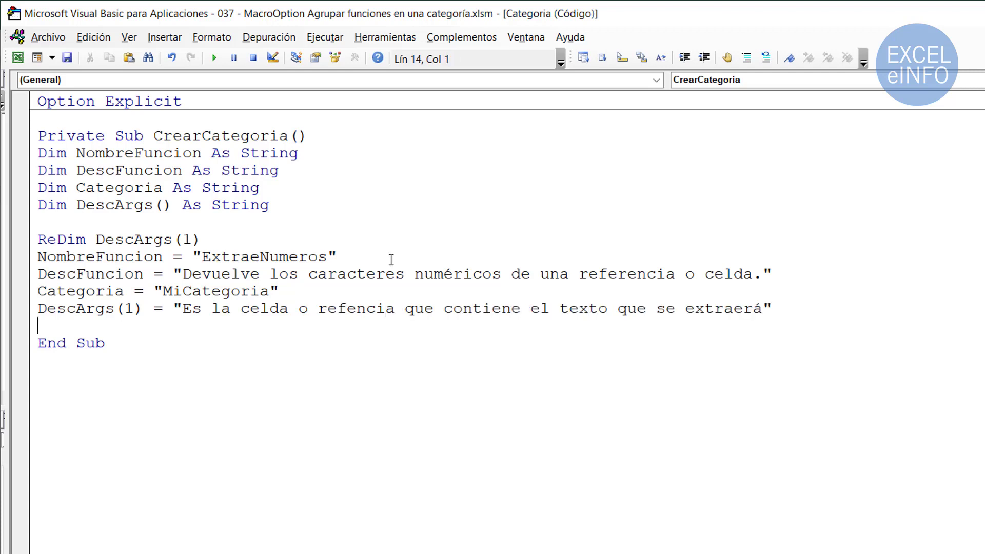
{"action": "key", "text": "Down"}
{"action": "key", "text": "Up"}
{"action": "key", "text": "Return"}
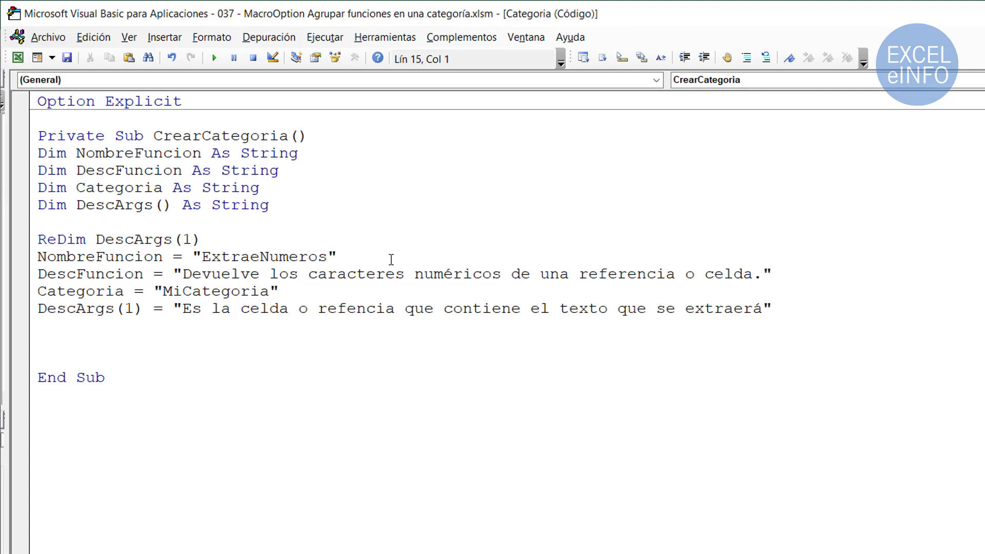
{"action": "key", "text": "Up"}
{"action": "key", "text": "Up"}
{"action": "key", "text": "Up"}
{"action": "key", "text": "Up"}
{"action": "key", "text": "Up"}
{"action": "key", "text": "shift+Down"}
{"action": "key", "text": "shift+Down"}
{"action": "key", "text": "shift+Down"}
{"action": "key", "text": "shift+Down"}
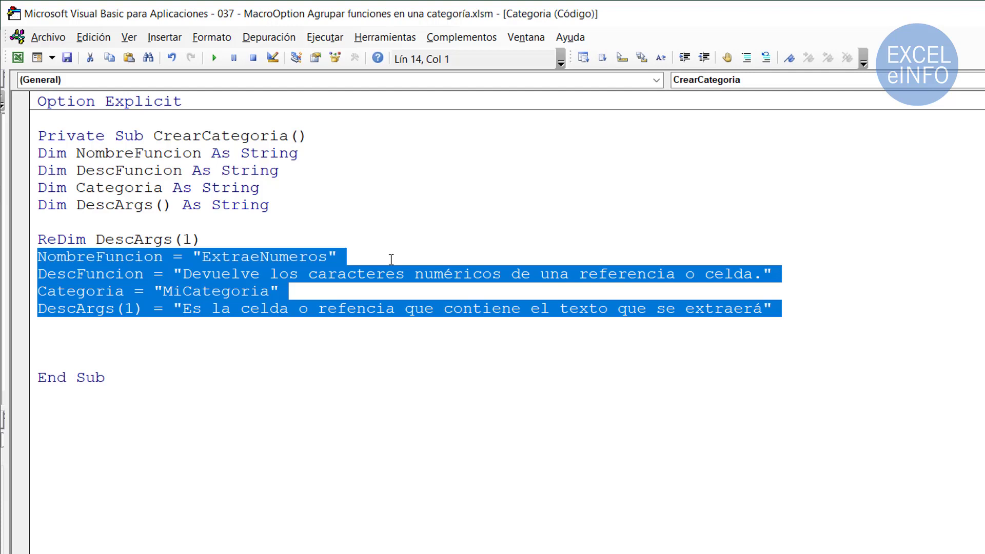
{"action": "key", "text": "Right"}
- Start an Application.MacroOptions call with Macro:=NombreFuncion and Description:=DescFuncion on continuation lines
{"action": "key", "text": "Down"}
{"action": "type", "text": "a"}
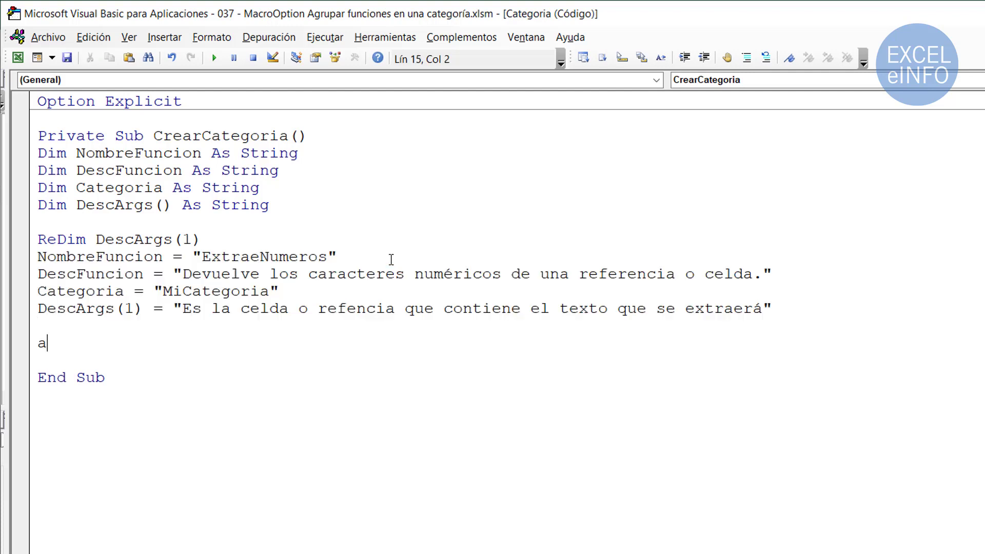
{"action": "type", "text": "pplication."}
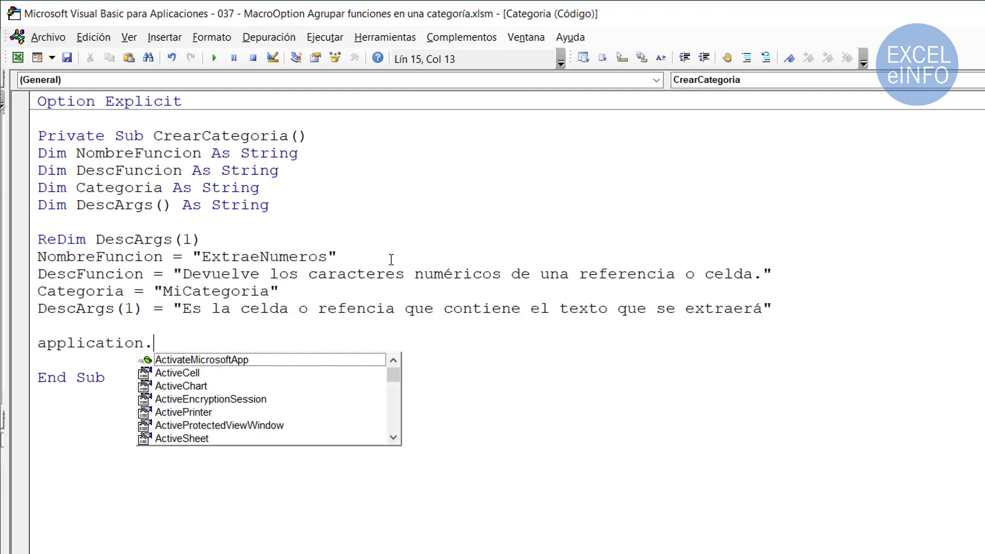
{"action": "type", "text": "mac"}
{"action": "key", "text": "Tab"}
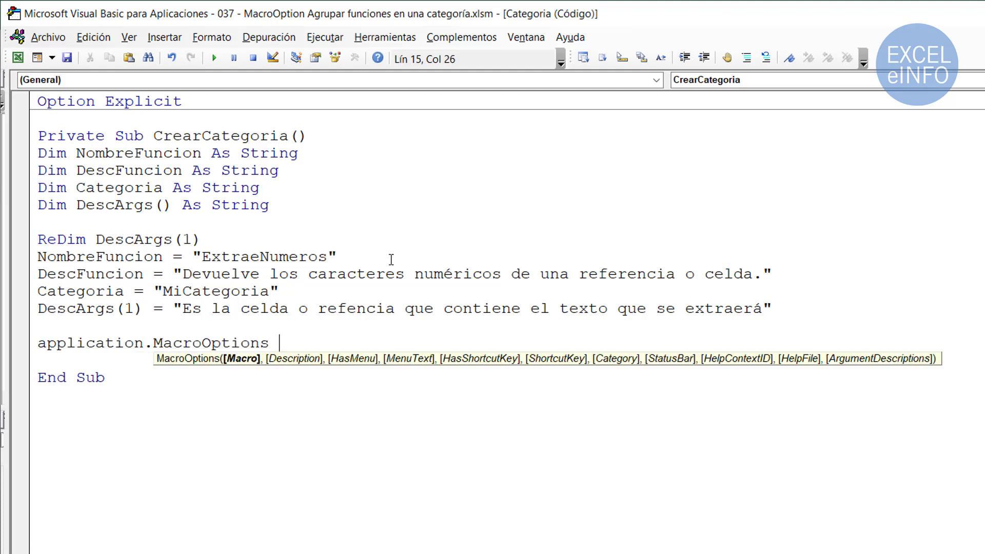
{"action": "type", "text": "_"}
{"action": "key", "text": "Return"}
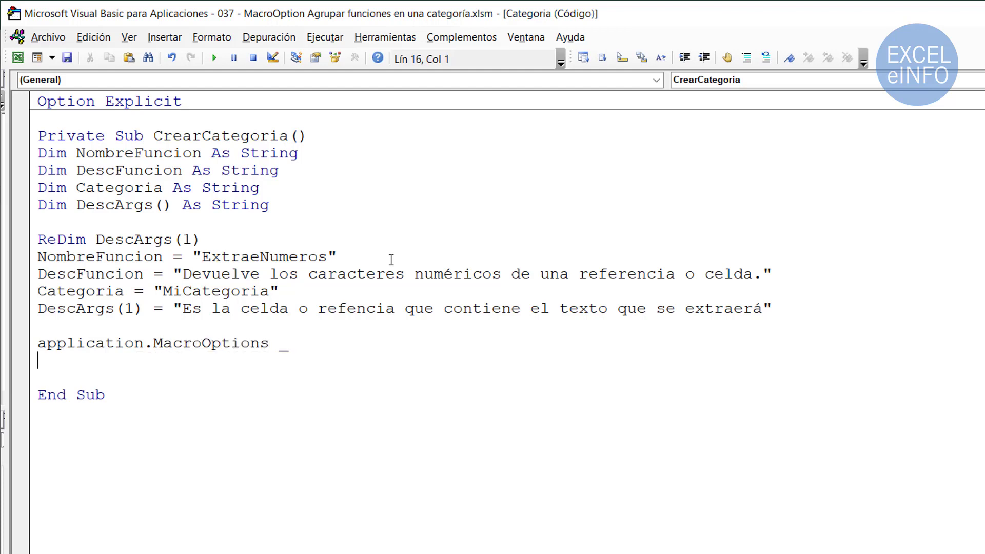
{"action": "key", "text": "Tab"}
{"action": "key", "text": "Tab"}
{"action": "key", "text": "Tab"}
{"action": "type", "text": "Ma"}
{"action": "type", "text": "cro:"}
{"action": "type", "text": "="}
{"action": "type", "text": "NombreFuncio"}
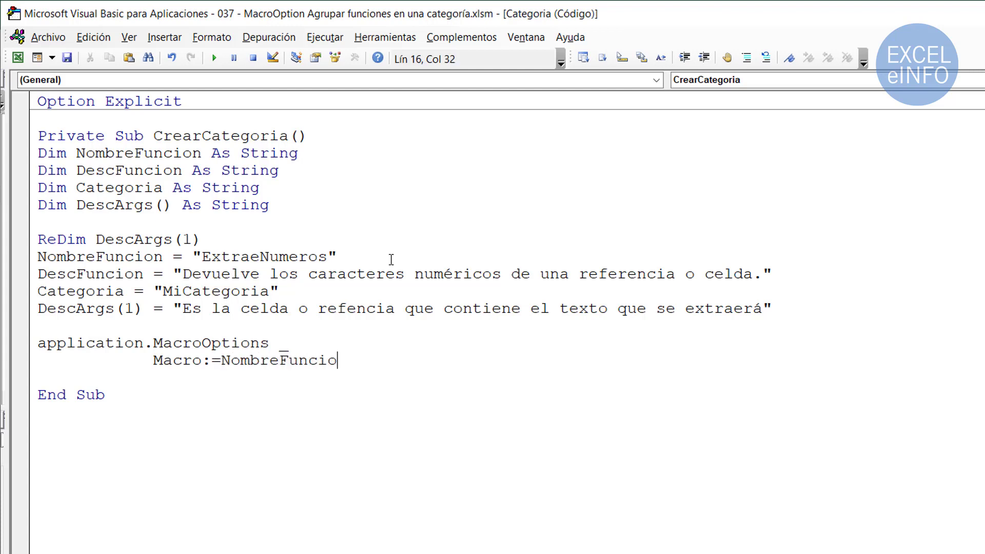
{"action": "type", "text": "n"}
{"action": "type", "text": ","}
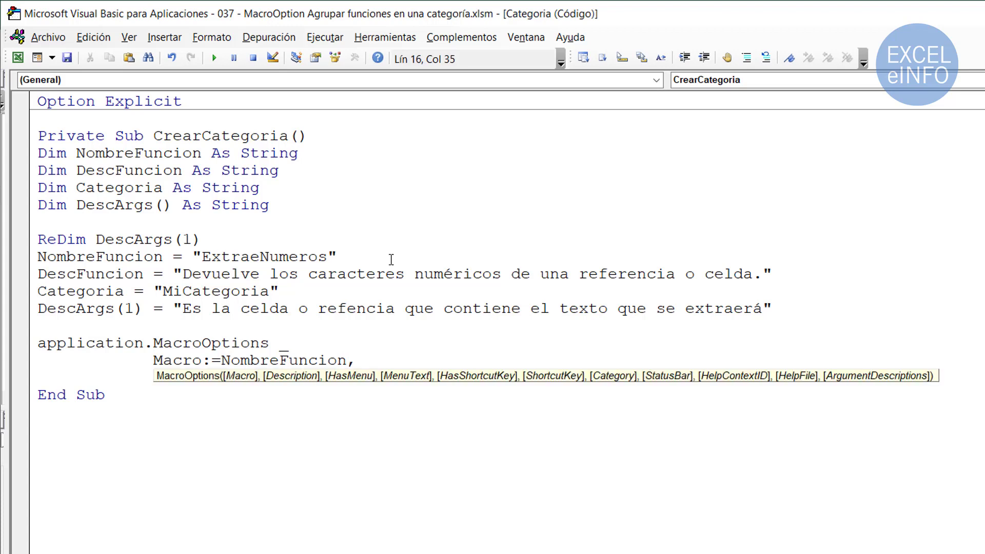
{"action": "type", "text": " _"}
{"action": "key", "text": "Return"}
{"action": "type", "text": "Descrpt"}
{"action": "key", "text": "BackSpace"}
{"action": "key", "text": "BackSpace"}
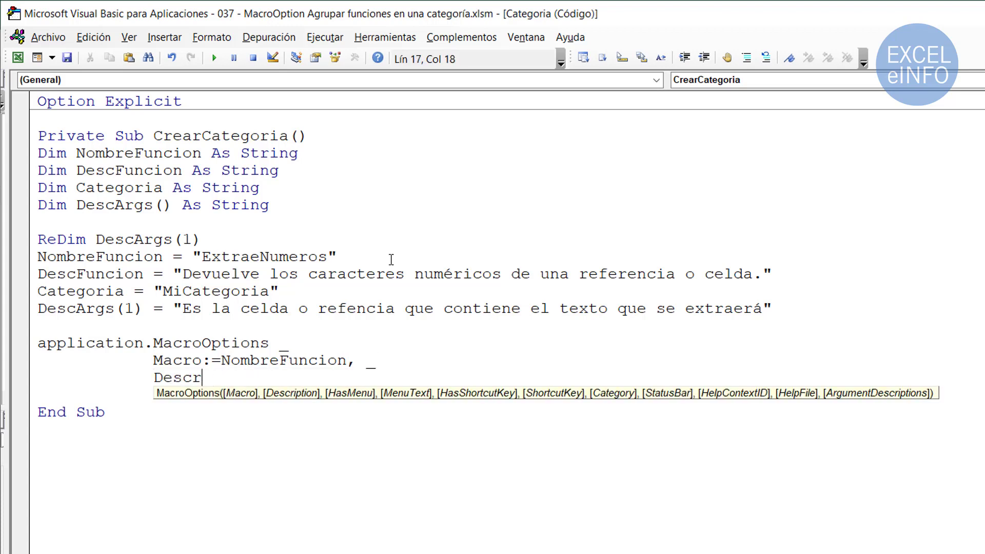
{"action": "type", "text": "iptio"}
{"action": "type", "text": "n:="}
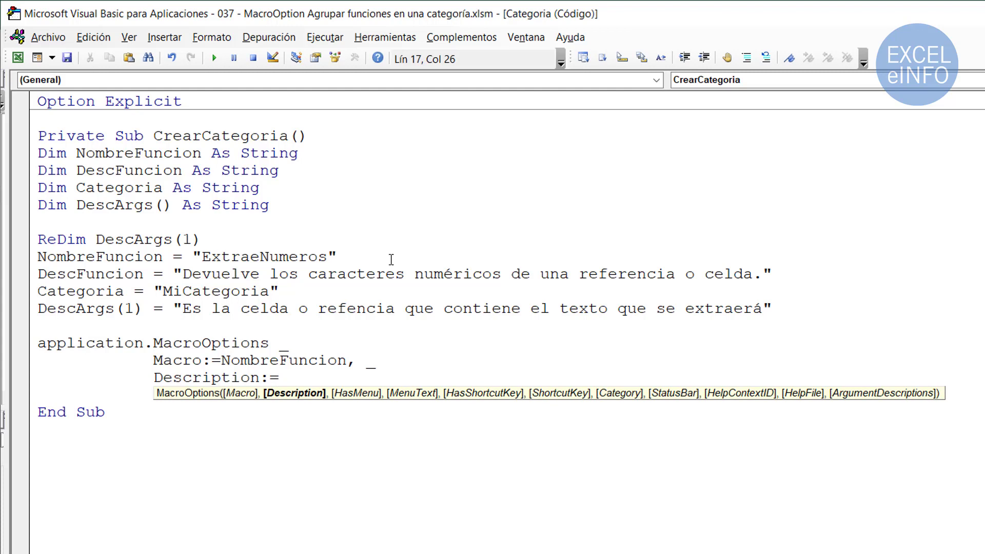
{"action": "type", "text": "Desc"}
{"action": "type", "text": "Funcio"}
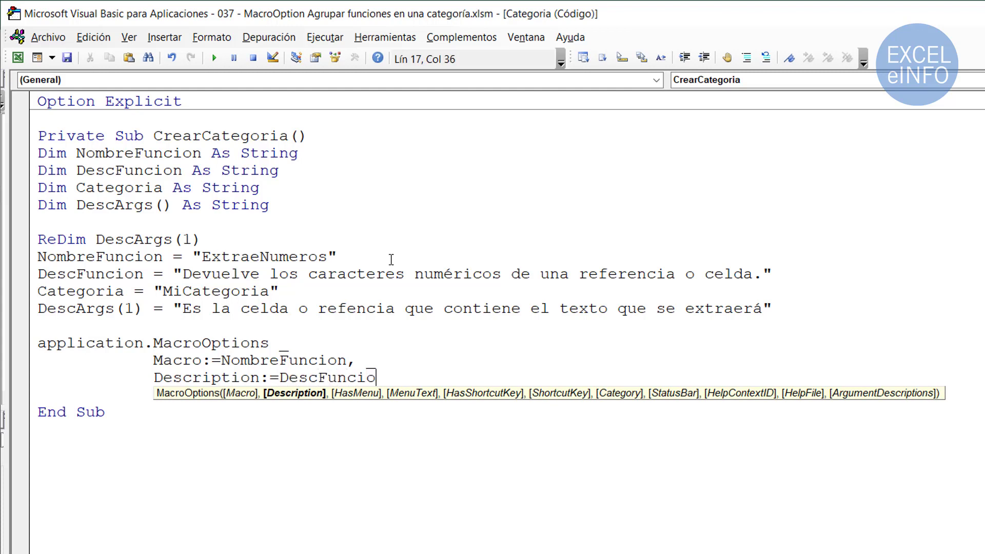
{"action": "type", "text": "n,"}
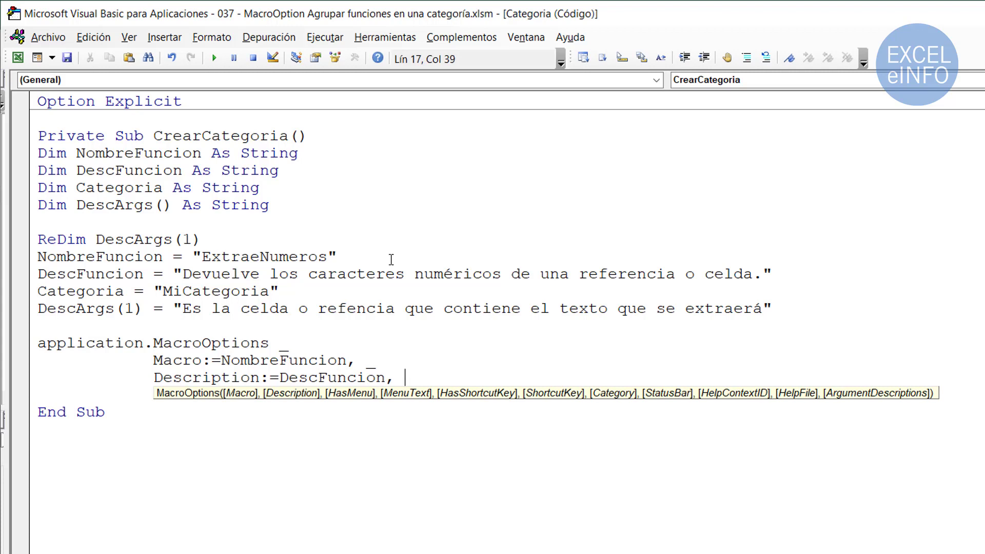
{"action": "type", "text": " _"}
- Add Category:=Categoria and ArgumentDescriptions:=DescArgs as further continuation lines of the call
{"action": "key", "text": "Return"}
{"action": "type", "text": "e"}
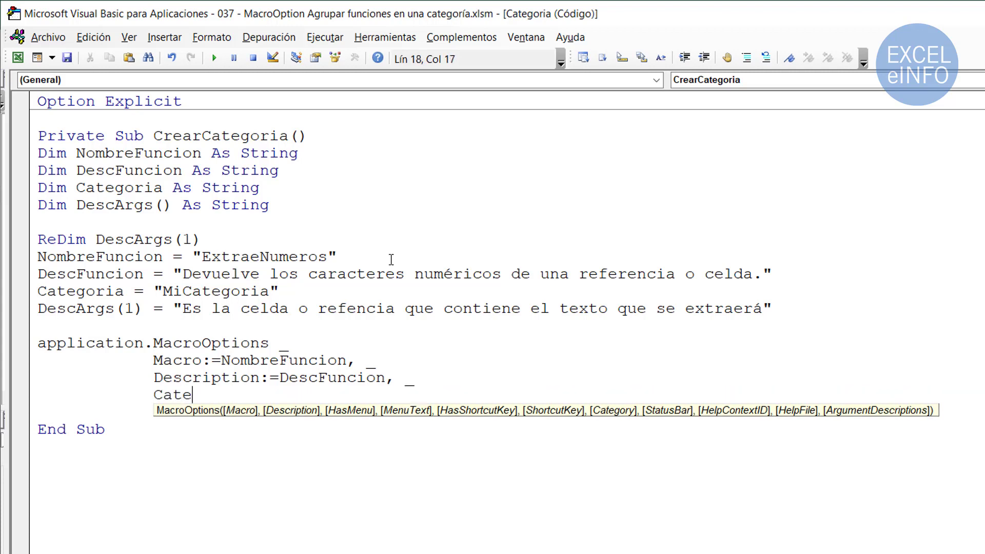
{"action": "type", "text": "gory"}
{"action": "type", "text": ":="}
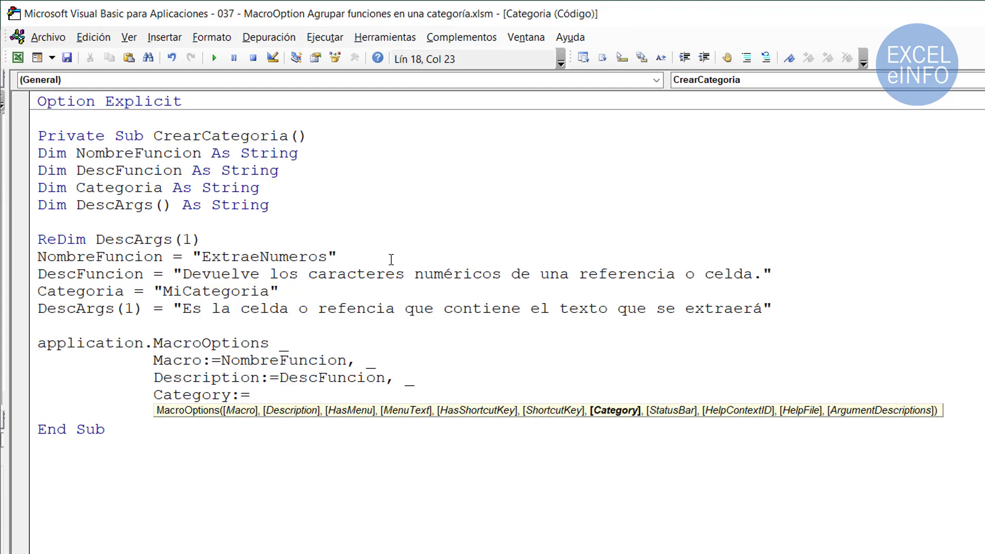
{"action": "type", "text": "CAT"}
{"action": "key", "text": "BackSpace"}
{"action": "key", "text": "BackSpace"}
{"action": "type", "text": "a"}
{"action": "type", "text": "tegoria"}
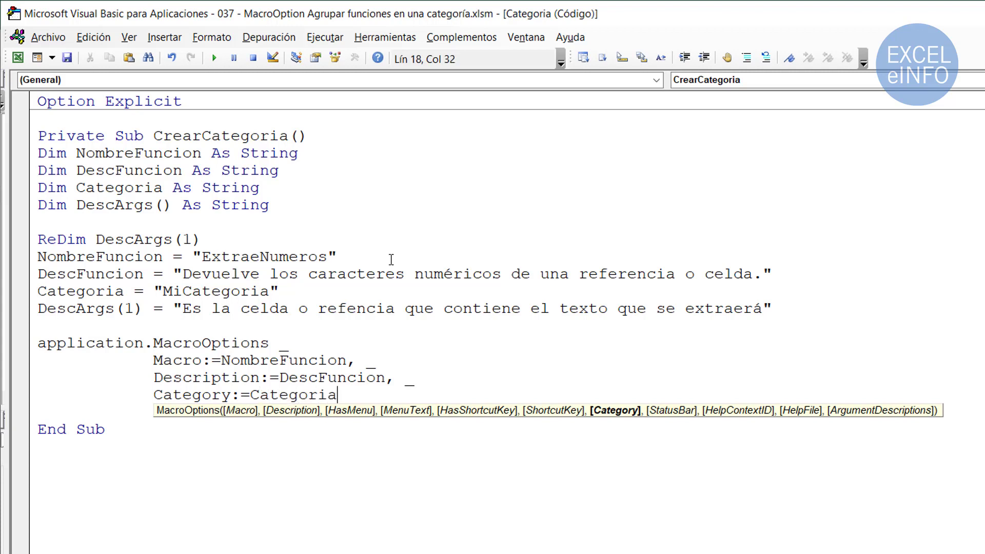
{"action": "type", "text": ","}
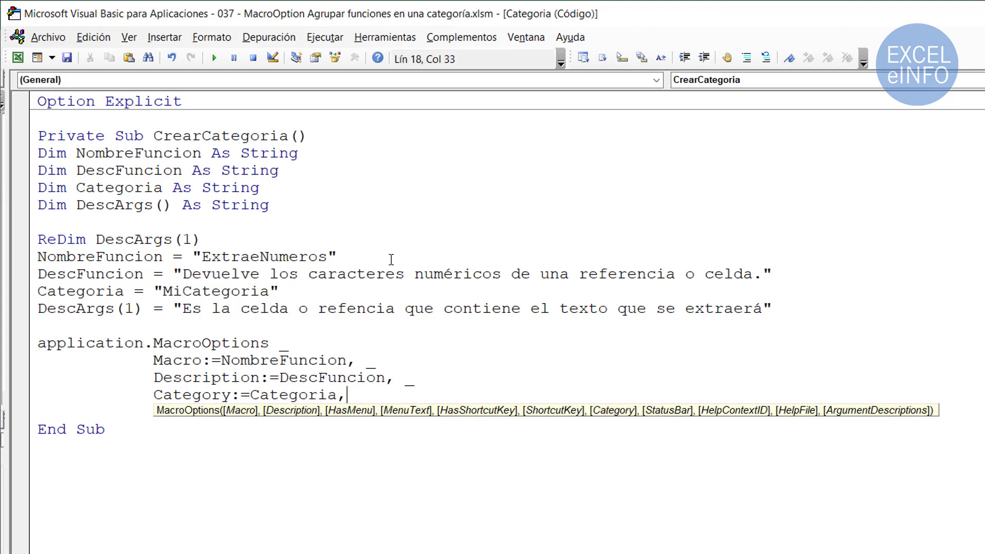
{"action": "type", "text": " _"}
{"action": "key", "text": "Return"}
{"action": "type", "text": "ar"}
{"action": "key", "text": "BackSpace"}
{"action": "key", "text": "BackSpace"}
{"action": "type", "text": "Argu"}
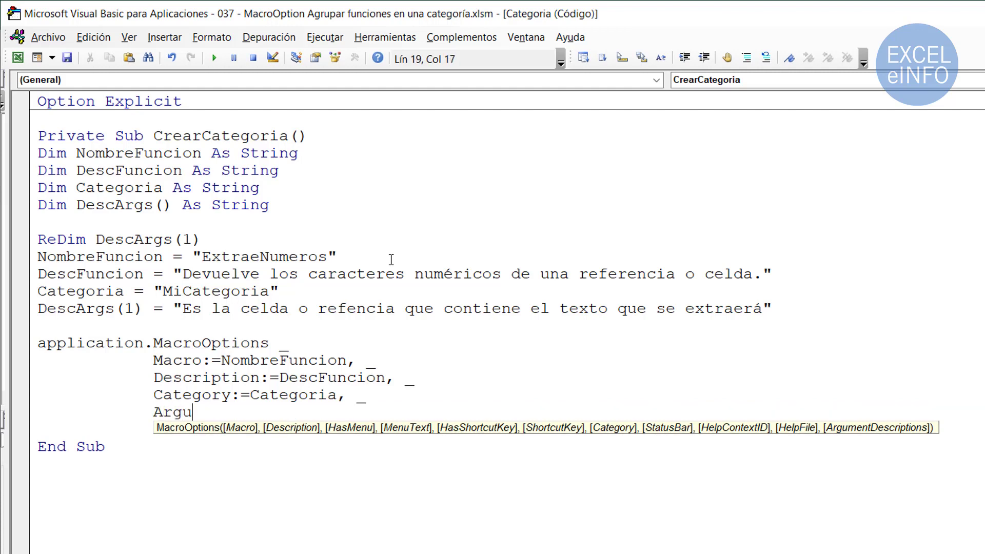
{"action": "type", "text": "ment"}
{"action": "type", "text": "Descripti"}
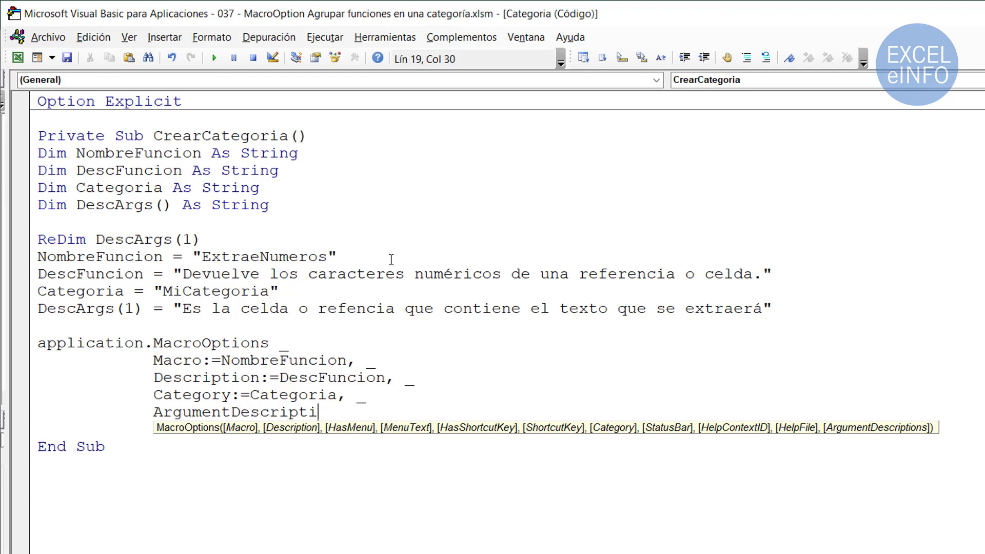
{"action": "type", "text": "ons:"}
{"action": "type", "text": "=Desc"}
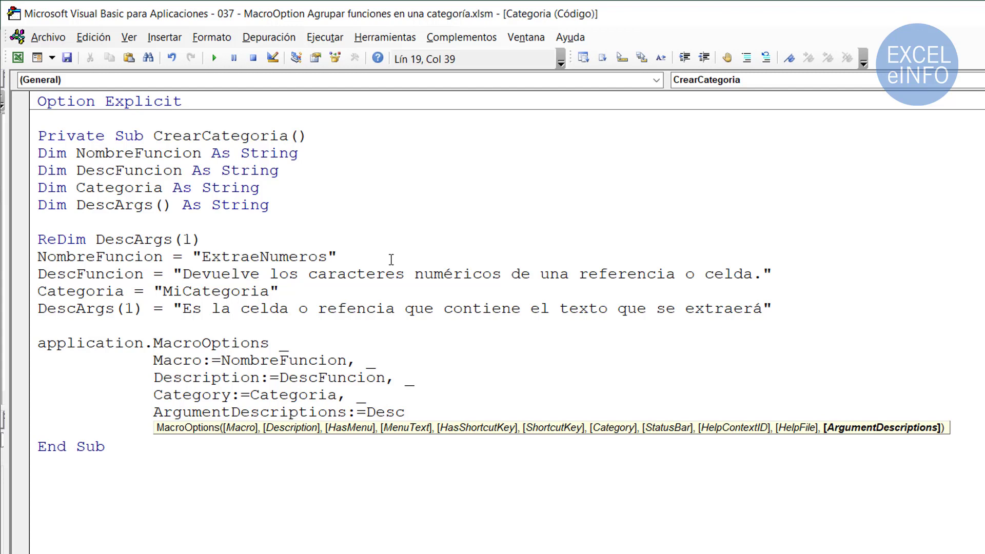
{"action": "type", "text": "ar"}
{"action": "key", "text": "BackSpace"}
{"action": "key", "text": "BackSpace"}
{"action": "type", "text": "Args"}
{"action": "key", "text": "Down"}
{"action": "key", "text": "Up"}
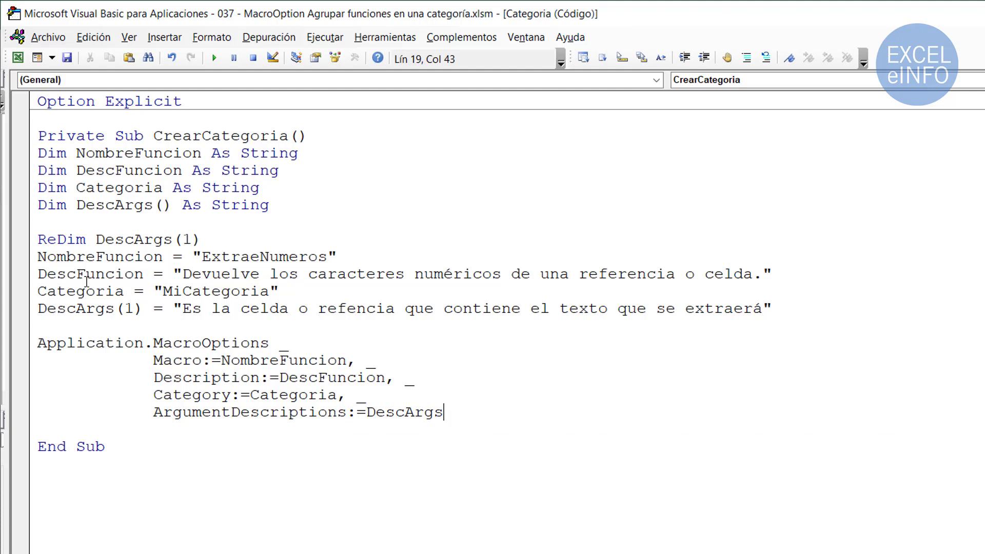
{"action": "left_click_drag", "start_coordinate": [40, 309], "coordinate": [801, 304]}
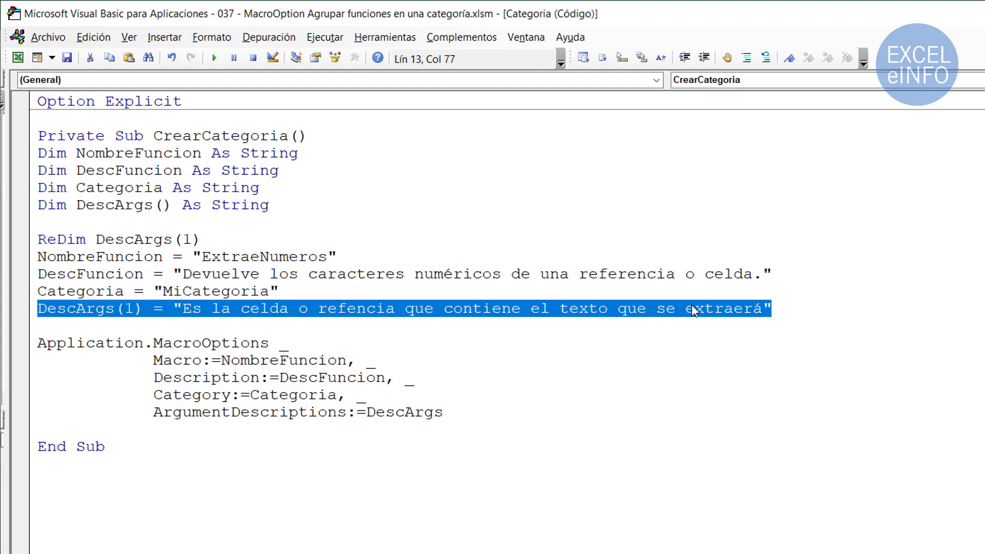
- Highlight DescArgs, MiCategoria, ExtraeNumeros and the assignment lines in the code, then go back to Excel
{"action": "double_click", "coordinate": [413, 412]}
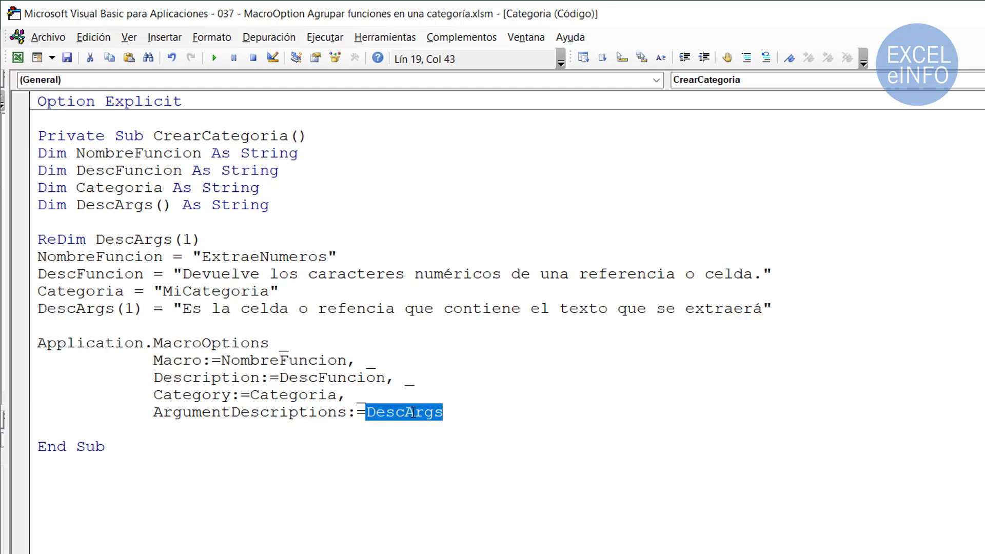
{"action": "left_click", "coordinate": [413, 412]}
{"action": "left_click", "coordinate": [301, 224]}
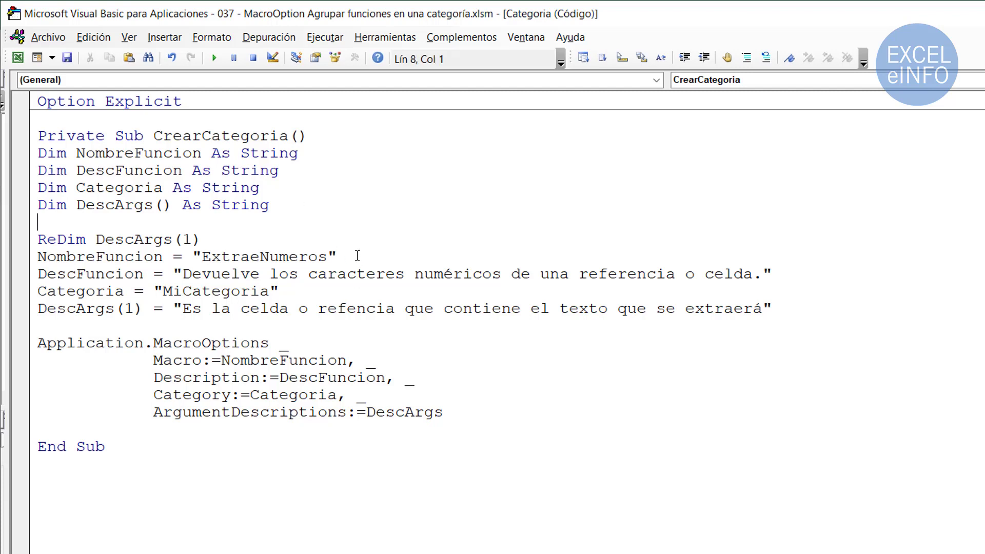
{"action": "left_click_drag", "start_coordinate": [156, 291], "coordinate": [280, 291]}
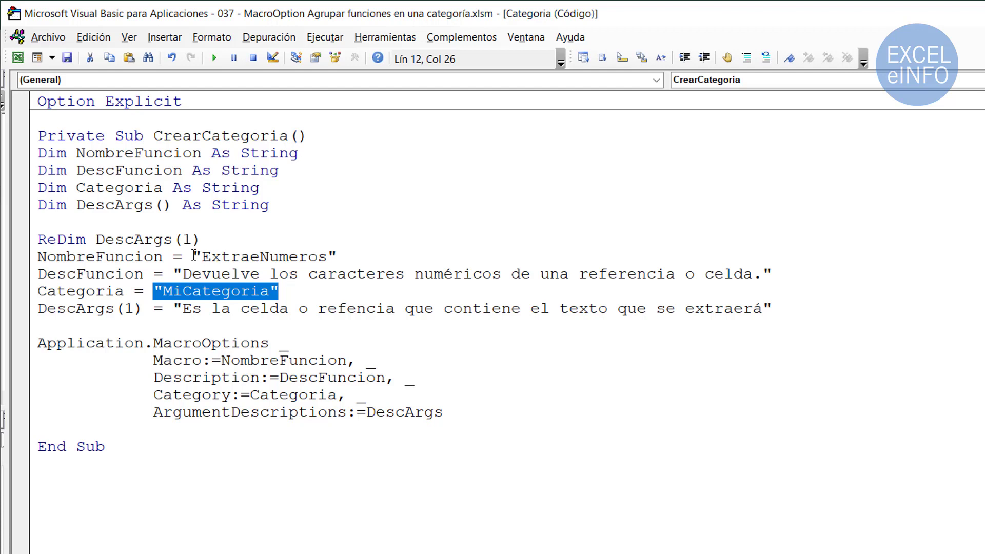
{"action": "left_click_drag", "start_coordinate": [193, 257], "coordinate": [346, 258]}
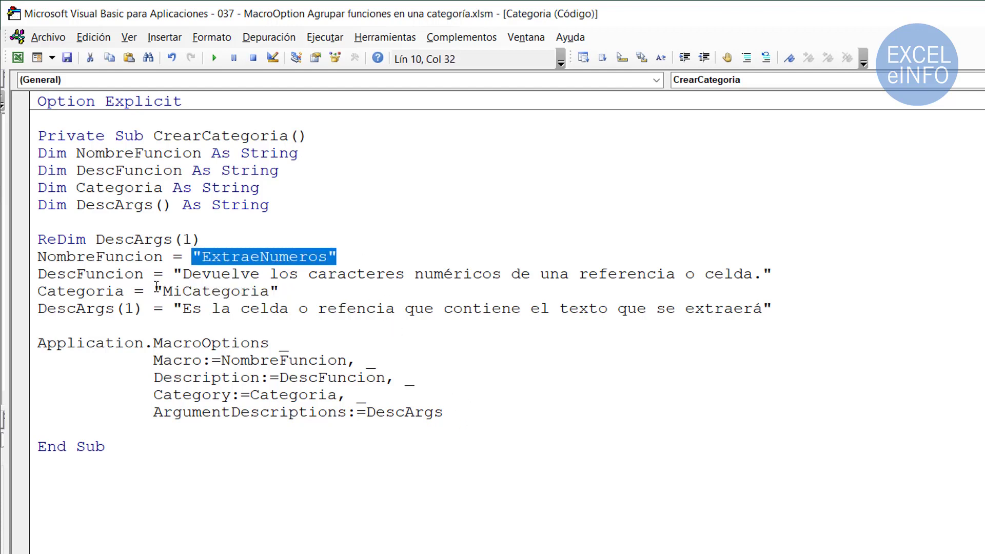
{"action": "left_click_drag", "start_coordinate": [39, 277], "coordinate": [785, 310]}
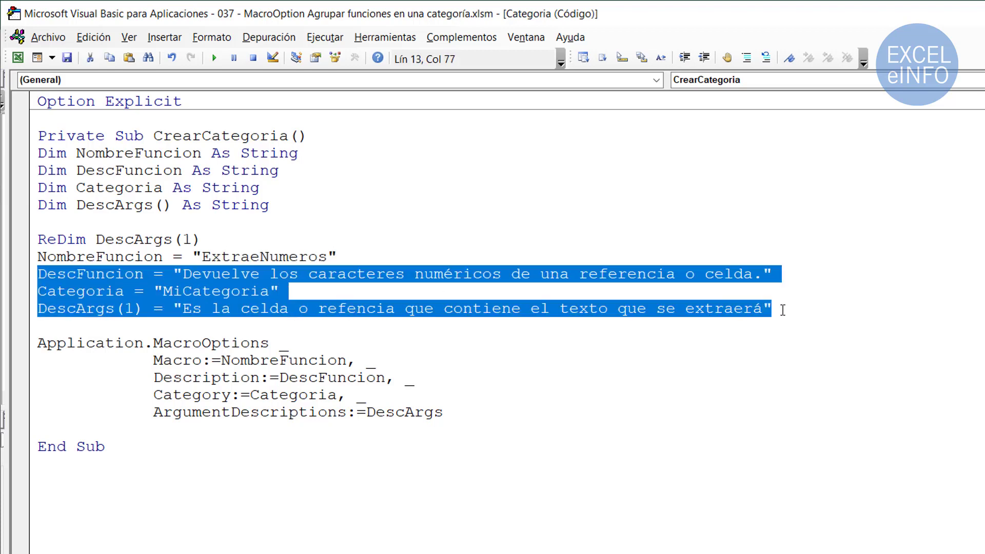
{"action": "key", "text": "alt+Tab"}
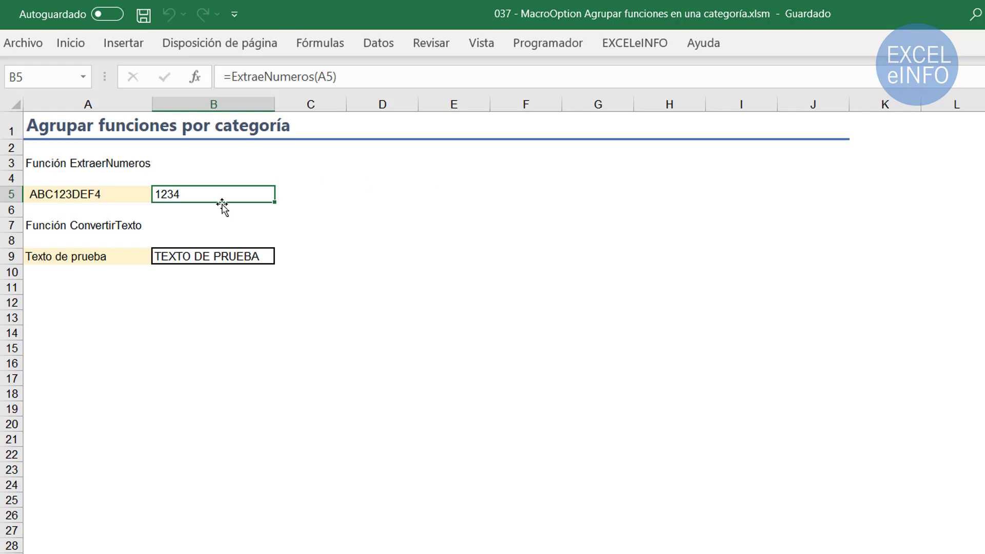
- Review B5's ExtraeNumeros Function Arguments, then rerun CrearCategoria from the VBA editor
{"action": "left_click", "coordinate": [195, 78]}
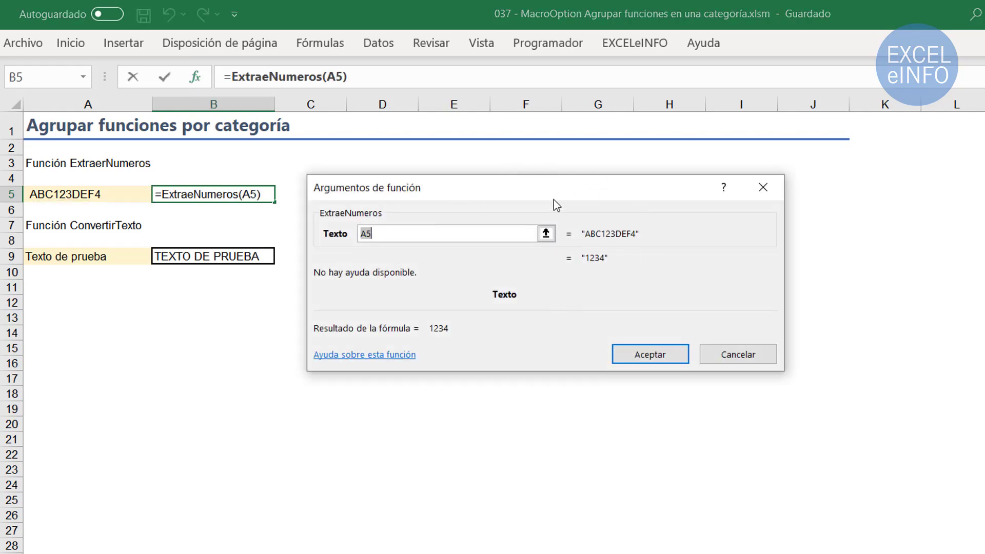
{"action": "key", "text": "Return"}
{"action": "key", "text": "alt+Tab"}
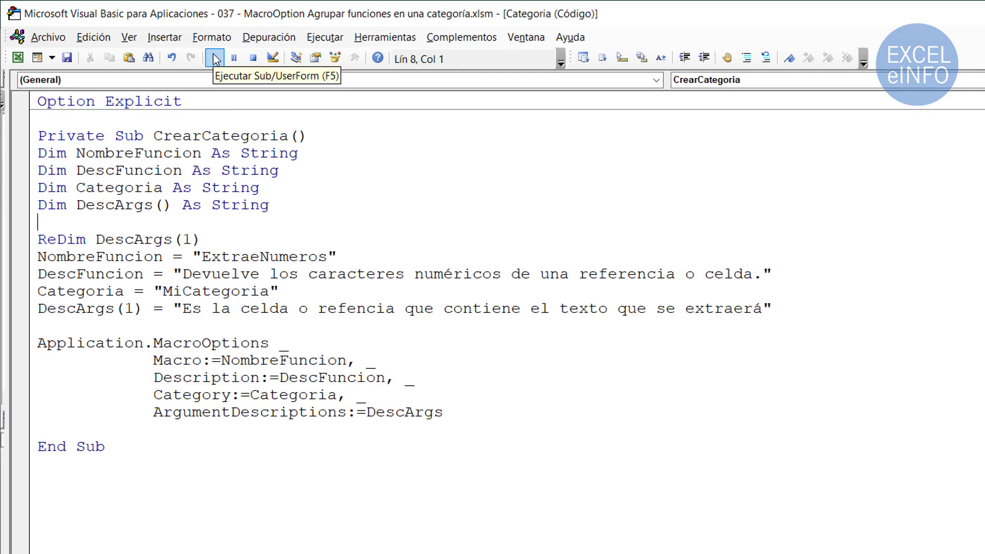
{"action": "key", "text": "alt+Tab"}
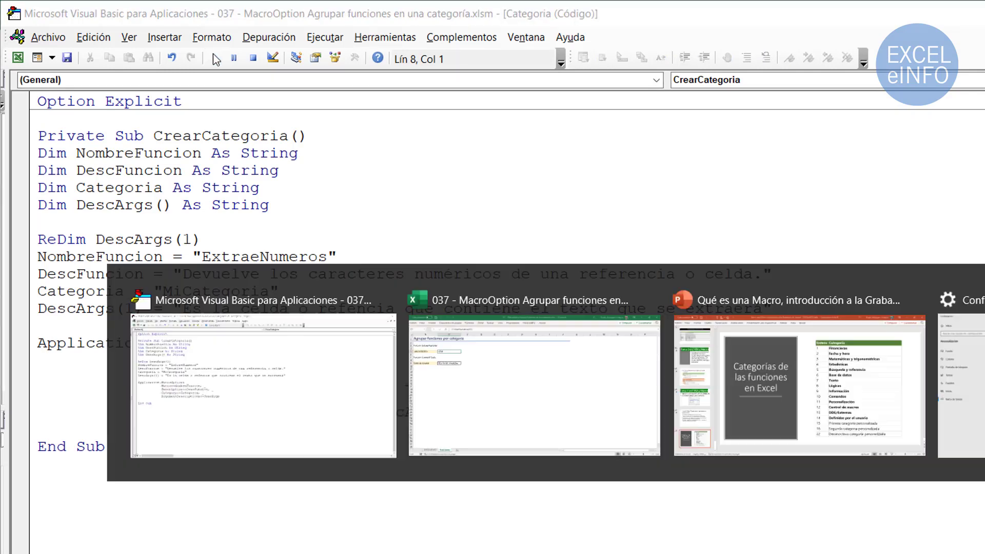
- From D4, use Insert Function to find ExtraeNumeros under MiCategoria, check its description, then cancel
{"action": "left_click", "coordinate": [353, 180]}
{"action": "left_click", "coordinate": [195, 77]}
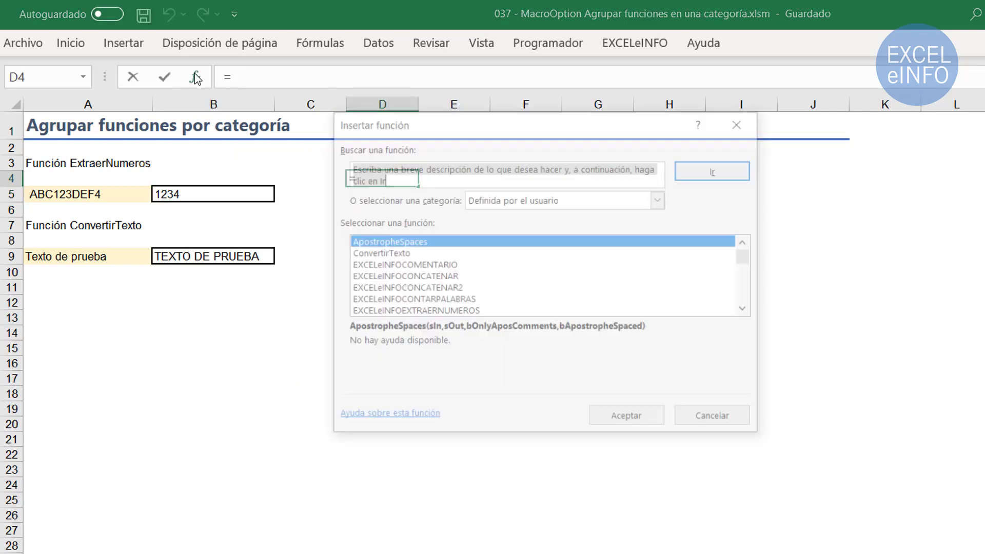
{"action": "left_click", "coordinate": [607, 200]}
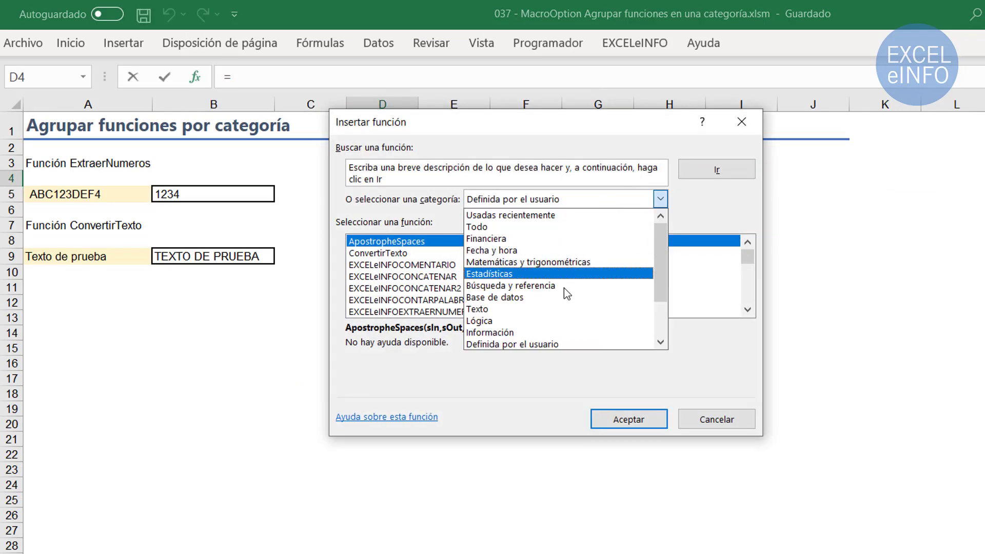
{"action": "scroll", "coordinate": [566, 311], "scroll_direction": "down", "scroll_amount": 2}
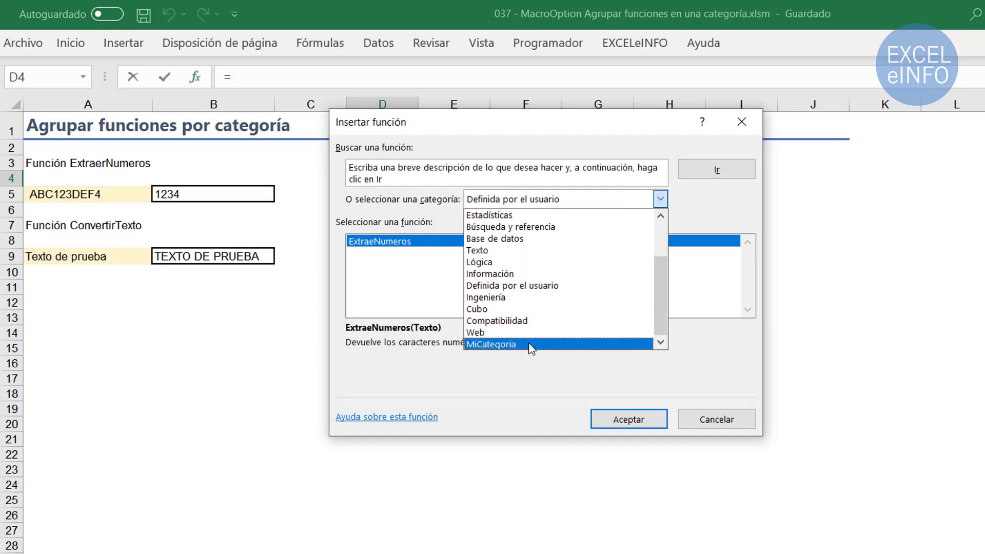
{"action": "left_click", "coordinate": [564, 344]}
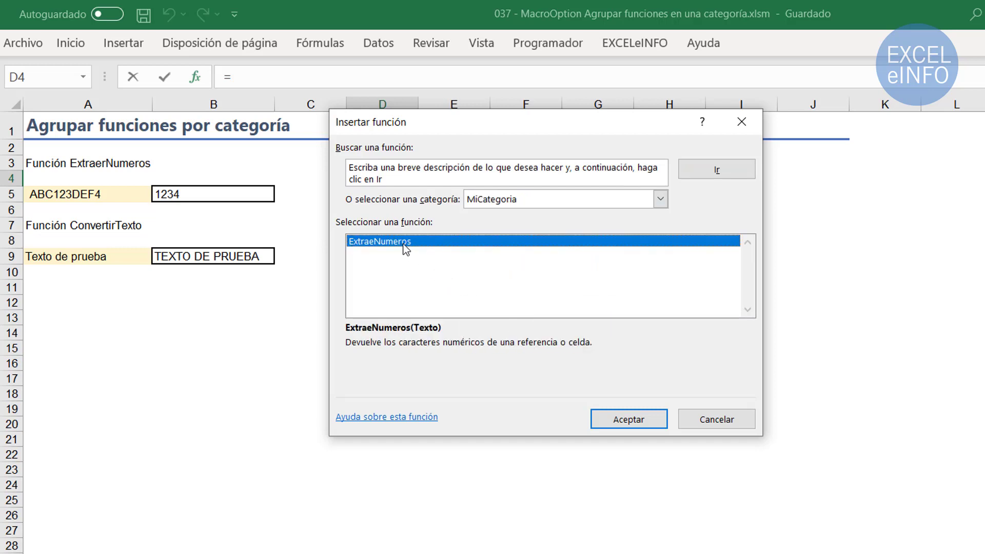
{"action": "left_click", "coordinate": [630, 418]}
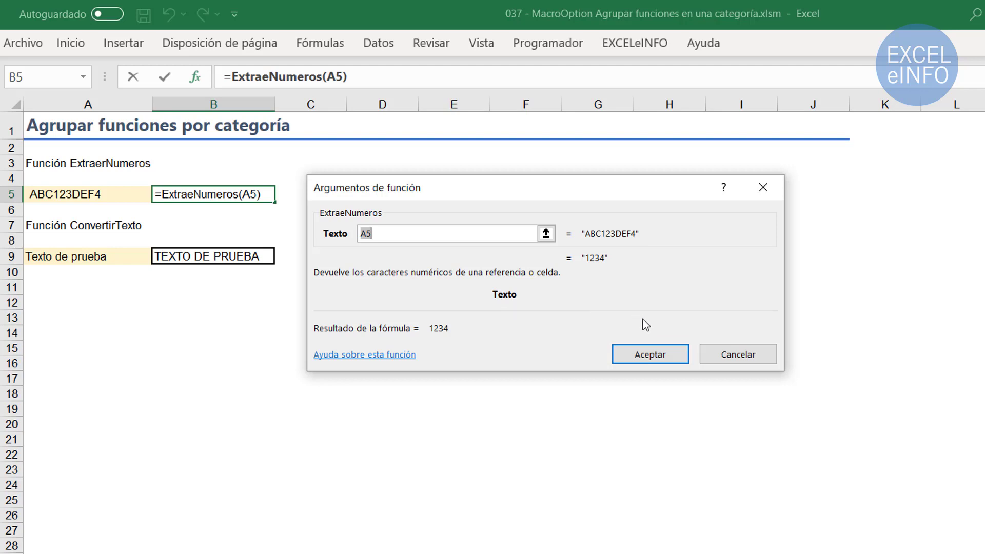
{"action": "left_click", "coordinate": [733, 359]}
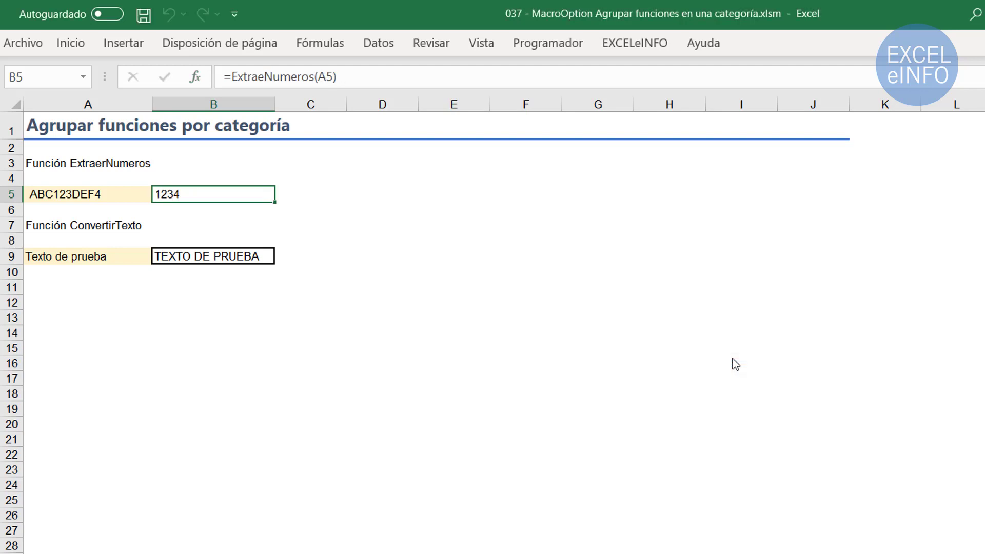
- Change ReDim DescArgs(1) to DescArgs(1 To 1), run CrearCategoria, and return to Excel
{"action": "key", "text": "alt+F11"}
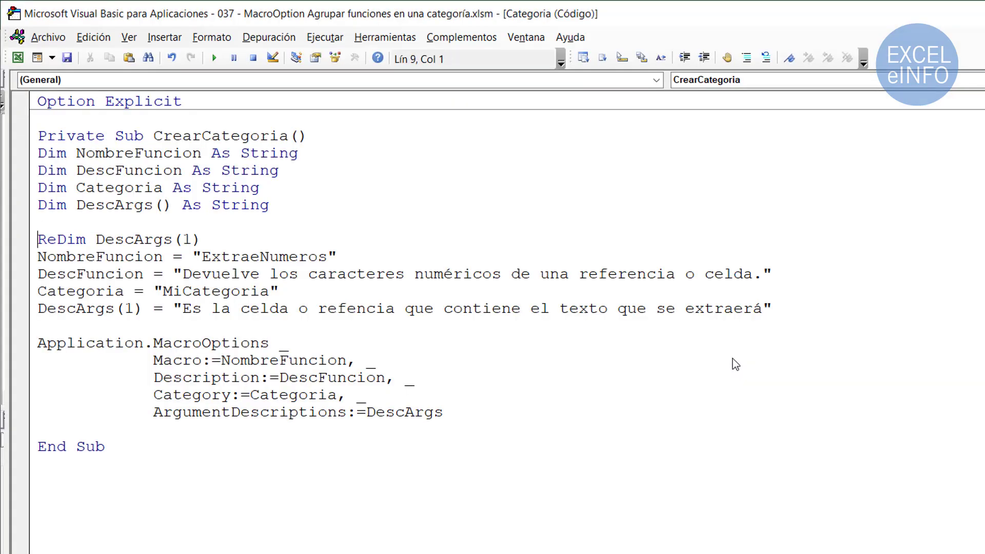
{"action": "key", "text": "shift+End"}
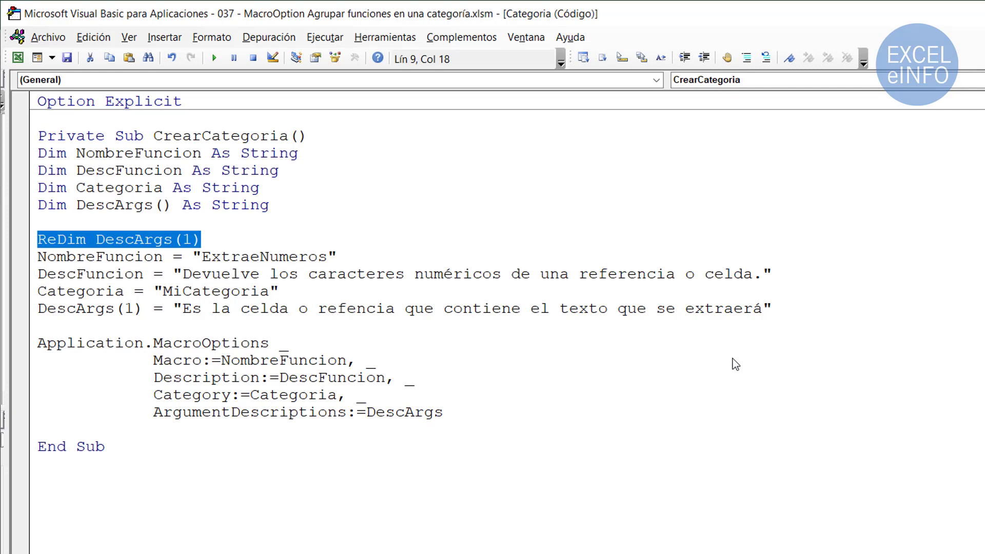
{"action": "key", "text": "Left"}
{"action": "type", "text": "t"}
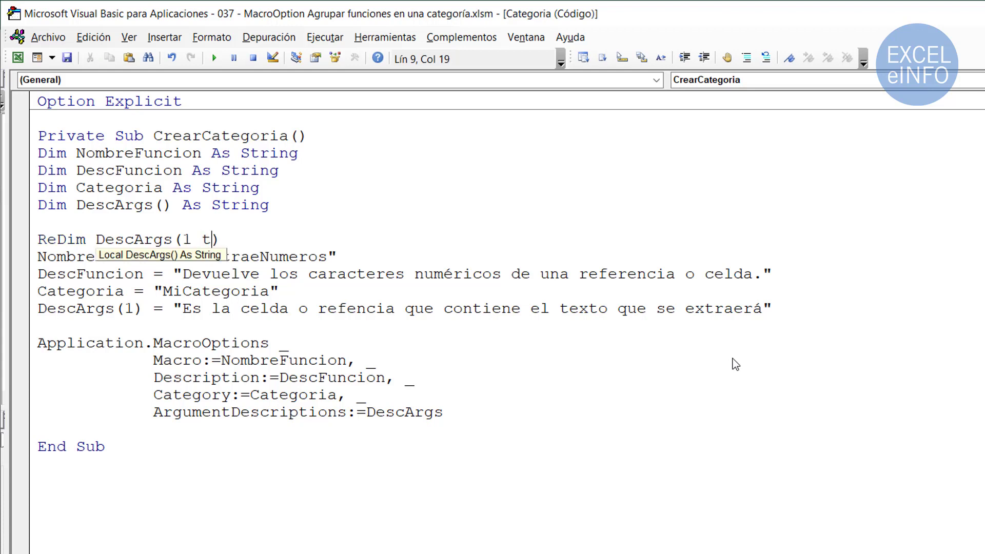
{"action": "type", "text": "o 1"}
{"action": "key", "text": "Down"}
{"action": "key", "text": "Up"}
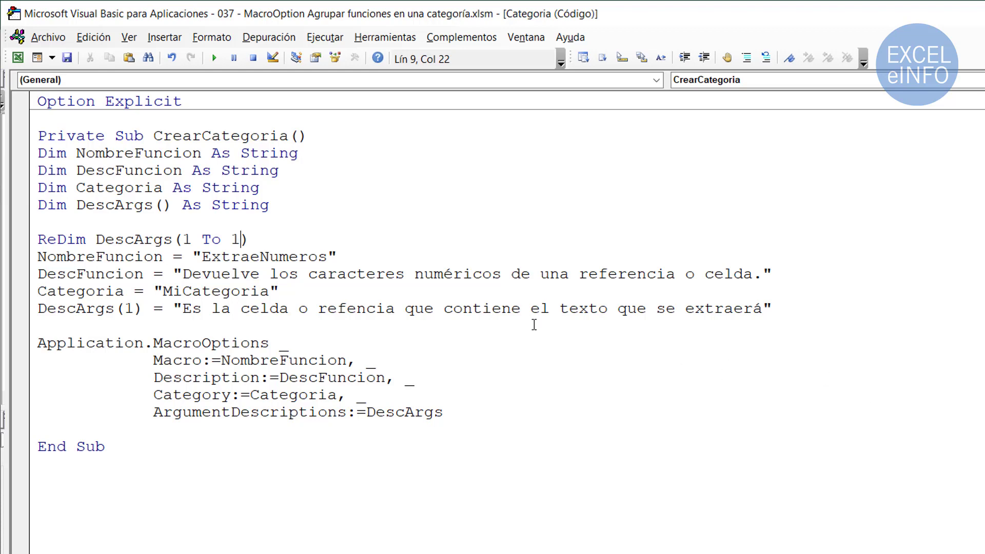
{"action": "left_click", "coordinate": [210, 56]}
{"action": "key", "text": "alt+F11"}
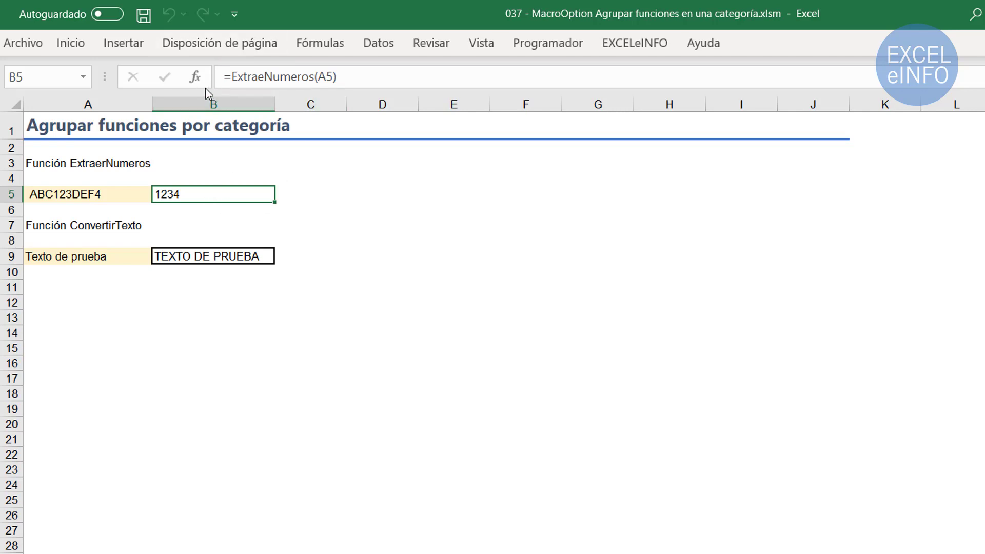
- Check B5's ExtraeNumeros arguments, then inspect the ConvertirTexto formula in B9 without changing it
{"action": "left_click", "coordinate": [195, 78]}
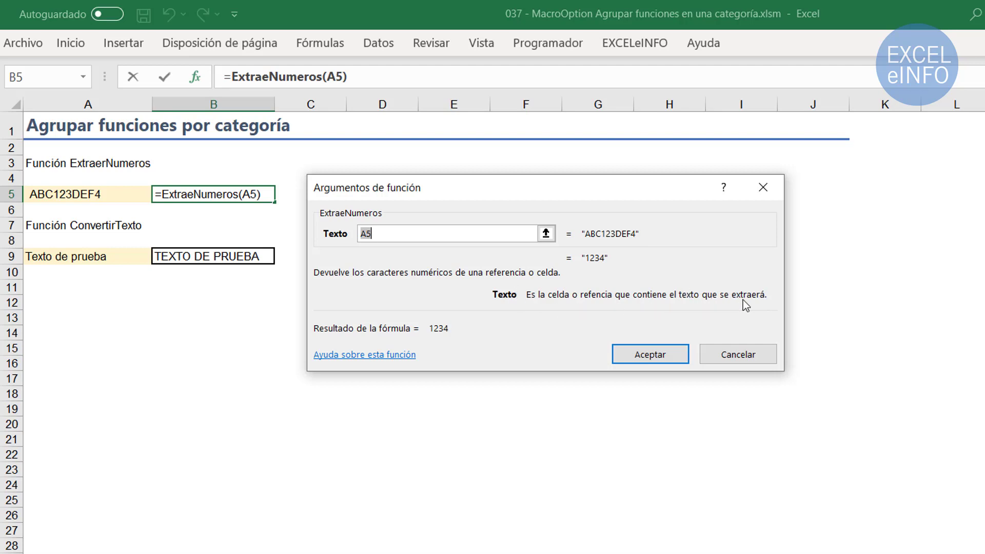
{"action": "left_click", "coordinate": [739, 355]}
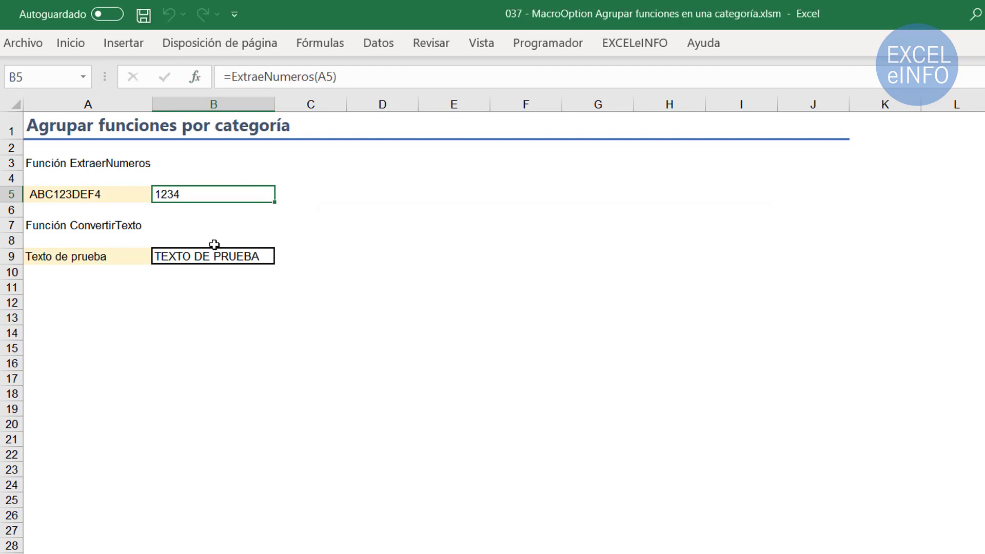
{"action": "left_click", "coordinate": [213, 258]}
{"action": "double_click", "coordinate": [213, 257]}
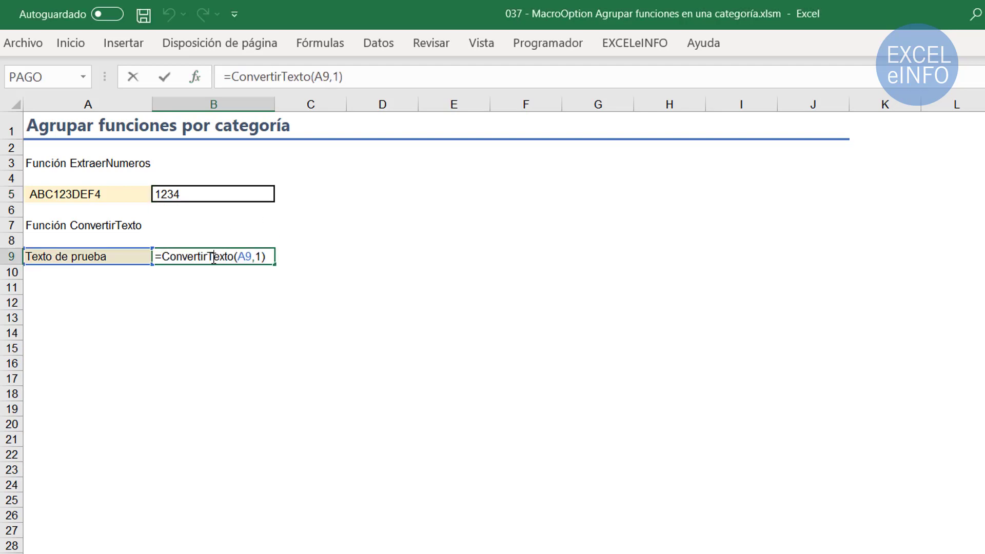
{"action": "key", "text": "Escape"}
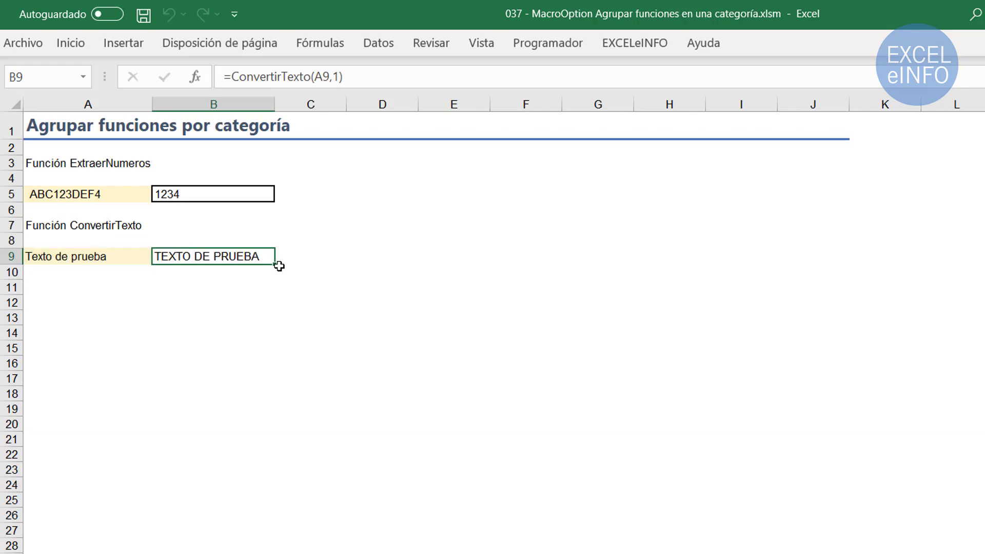
{"action": "double_click", "coordinate": [246, 256]}
{"action": "key", "text": "Escape"}
- View ConvertirTexto's Function Arguments, which still lack a description, then return to the VBA editor
{"action": "left_click", "coordinate": [195, 77]}
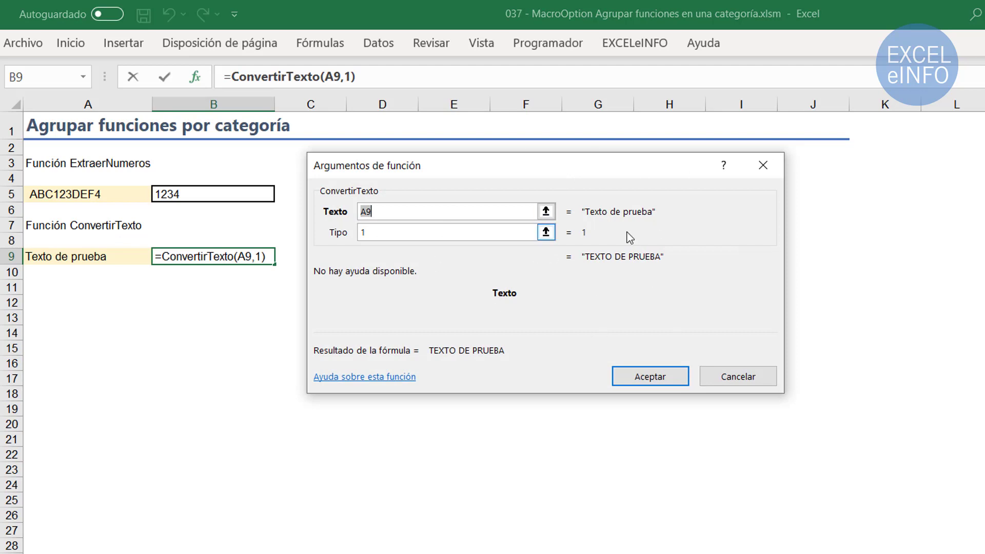
{"action": "left_click", "coordinate": [763, 165]}
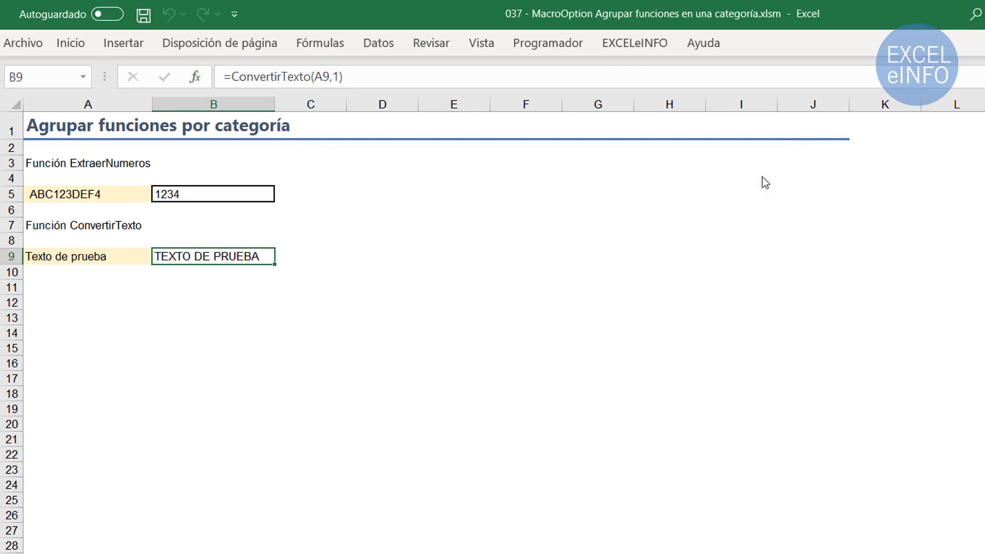
{"action": "key", "text": "alt+F11"}
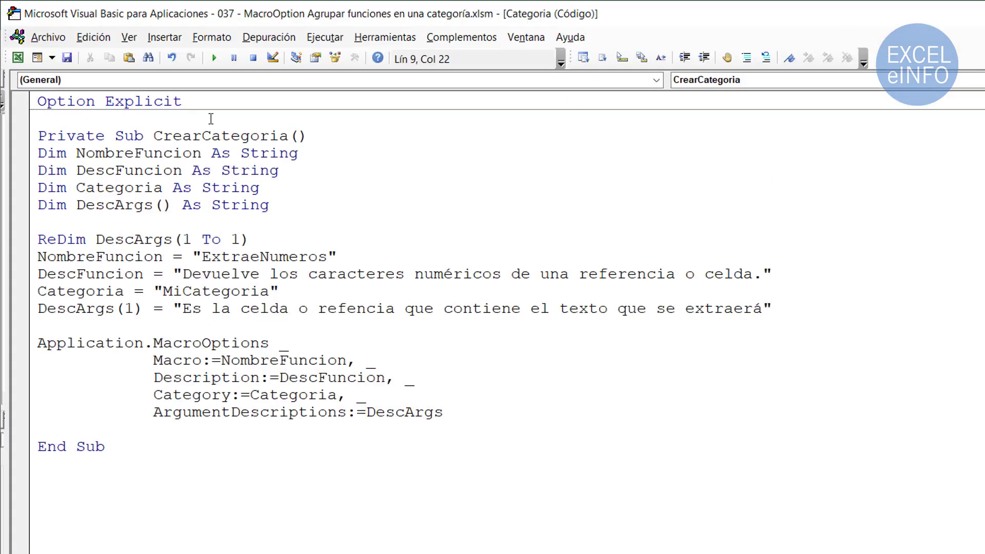
- Duplicate the ReDim and assignment lines below the existing MacroOptions statement
{"action": "left_click_drag", "start_coordinate": [462, 416], "coordinate": [2, 235]}
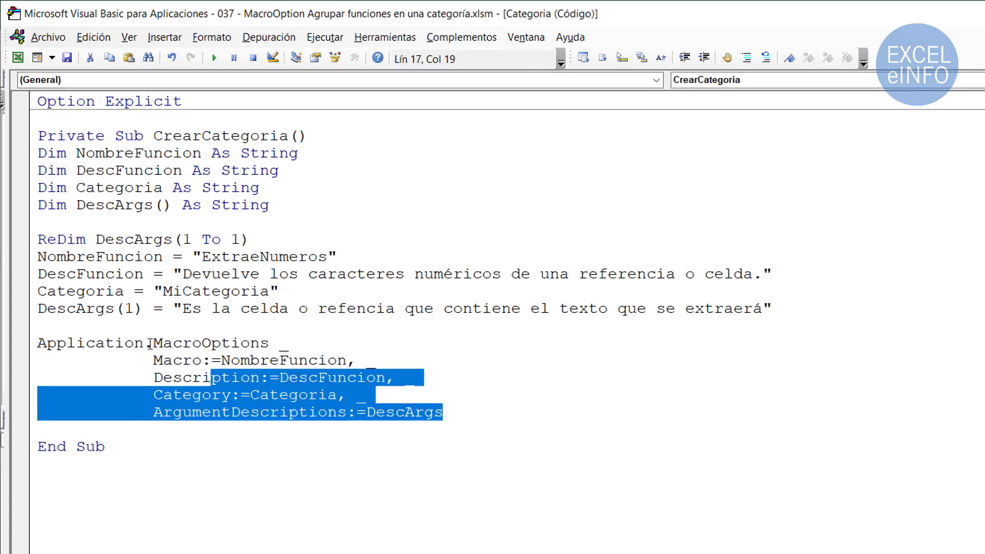
{"action": "left_click", "coordinate": [132, 435]}
{"action": "key", "text": "Return"}
{"action": "key", "text": "Return"}
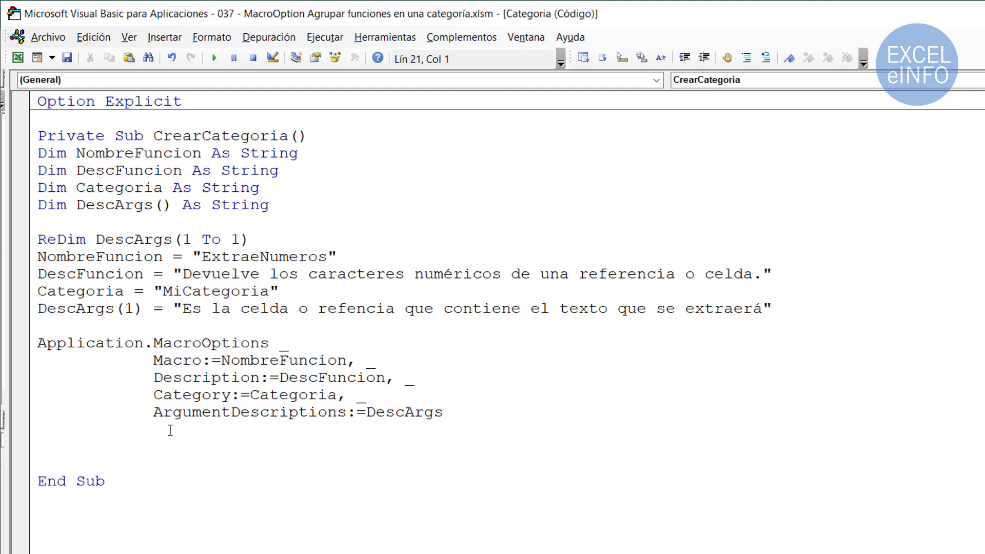
{"action": "key", "text": "Up"}
{"action": "key", "text": "Up"}
{"action": "key", "text": "Up"}
{"action": "key", "text": "shift+Up"}
{"action": "key", "text": "shift+Up"}
{"action": "key", "text": "shift+Up"}
{"action": "key", "text": "ctrl+c"}
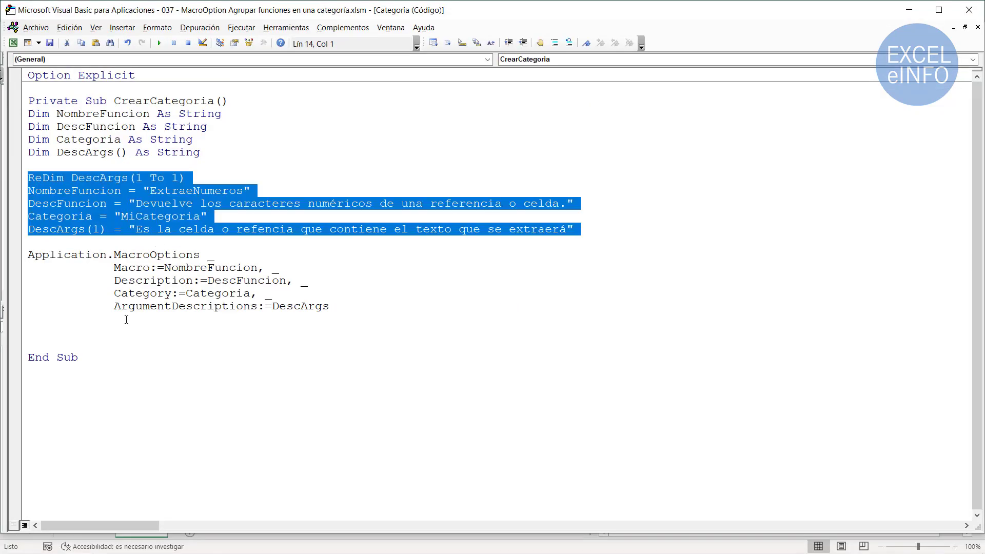
{"action": "key", "text": "Down"}
{"action": "key", "text": "Down"}
{"action": "key", "text": "Down"}
{"action": "key", "text": "Down"}
{"action": "key", "text": "ctrl+v"}
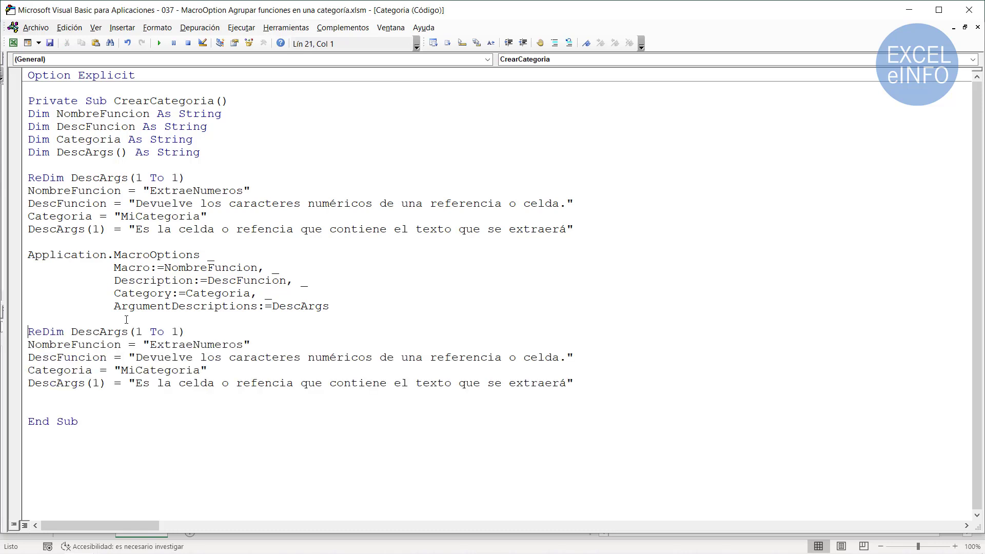
{"action": "key", "text": "Up"}
{"action": "key", "text": "Up"}
{"action": "key", "text": "Up"}
{"action": "key", "text": "shift+End"}
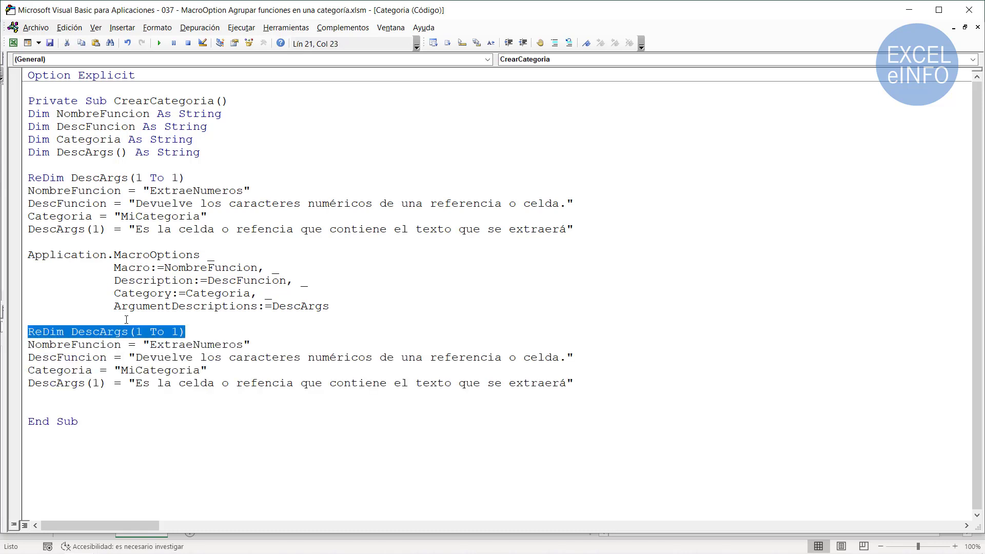
{"action": "key", "text": "Home"}
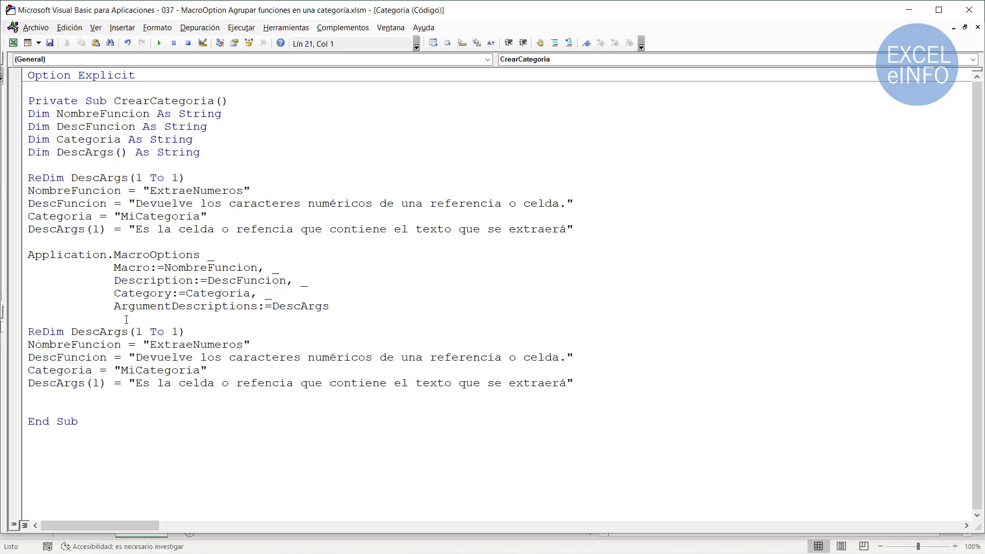
- Change the pasted ReDim's upper bound to 2, making DescArgs(1 To 2)
{"action": "key", "text": "ctrl+Tab"}
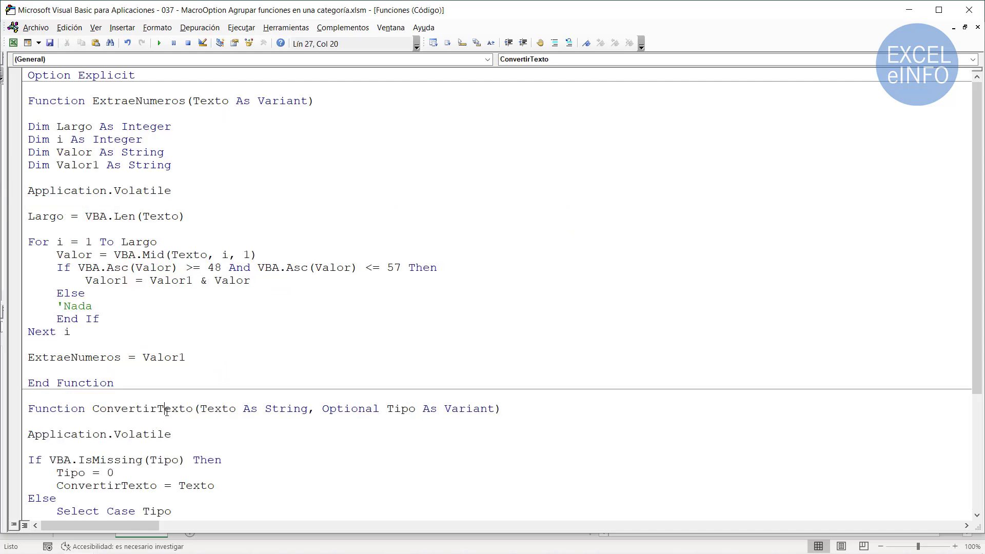
{"action": "double_click", "coordinate": [163, 409]}
{"action": "key", "text": "ctrl+Tab"}
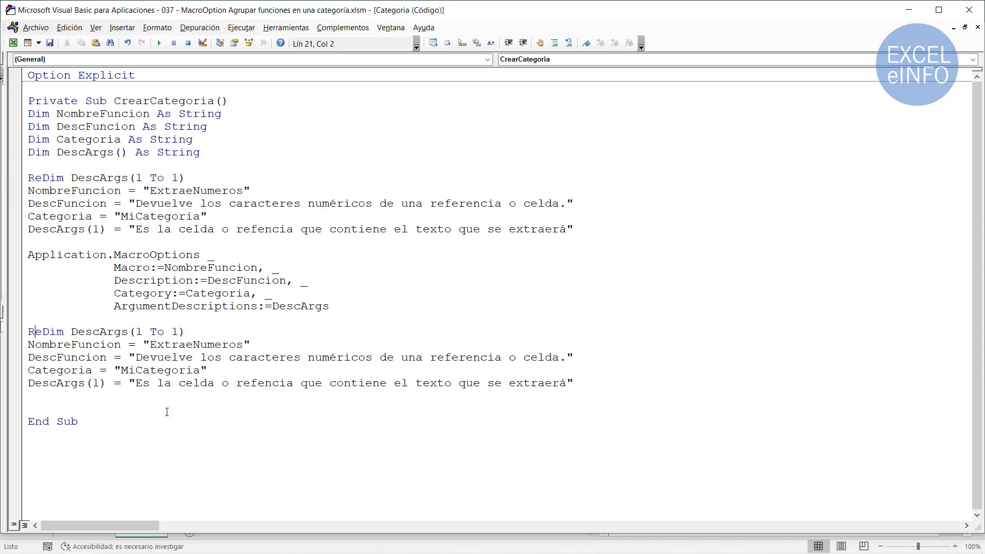
{"action": "key", "text": "ctrl+Right"}
{"action": "key", "text": "ctrl+Right"}
{"action": "key", "text": "ctrl+Right"}
{"action": "key", "text": "ctrl+Right"}
{"action": "key", "text": "shift+Right"}
{"action": "type", "text": "2"}
- Copy the MacroOptions statement and paste it after the second block, above End Sub
{"action": "key", "text": "Up"}
{"action": "key", "text": "Up"}
{"action": "key", "text": "Up"}
{"action": "key", "text": "Home"}
{"action": "key", "text": "shift+Down"}
{"action": "key", "text": "shift+Down"}
{"action": "key", "text": "shift+Down"}
{"action": "key", "text": "shift+End"}
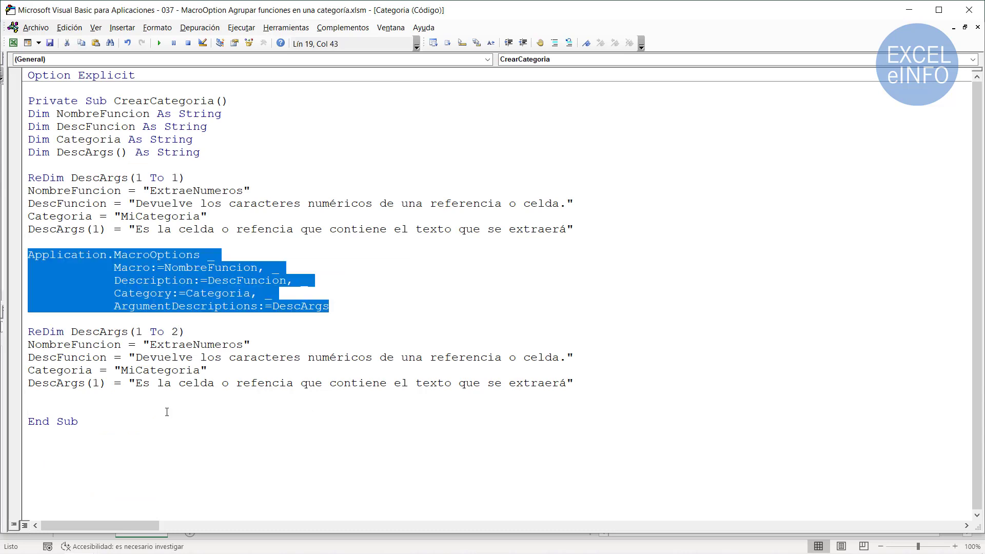
{"action": "key", "text": "ctrl+c"}
{"action": "left_click", "coordinate": [167, 412]}
{"action": "key", "text": "Return"}
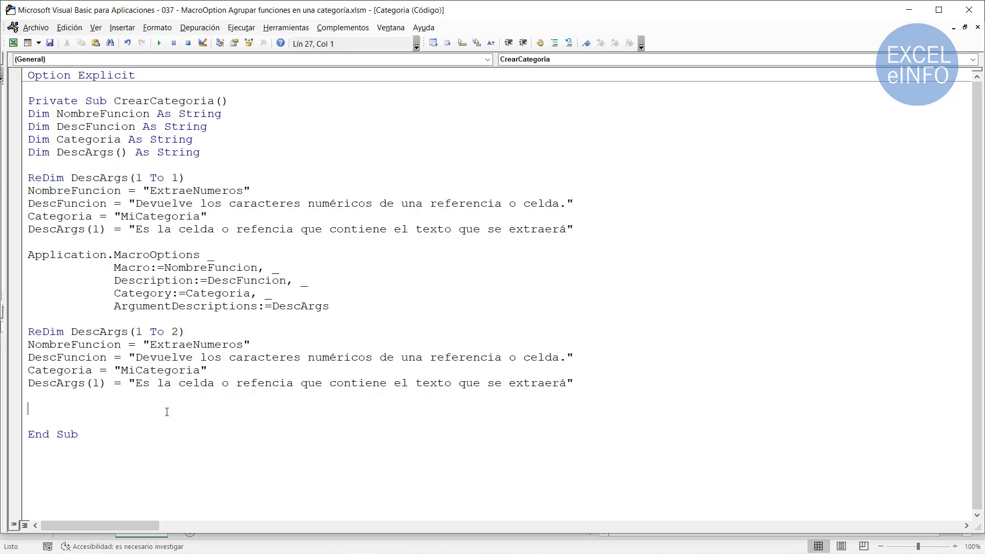
{"action": "key", "text": "Up"}
{"action": "key", "text": "ctrl+v"}
{"action": "key", "text": "ctrl+End"}
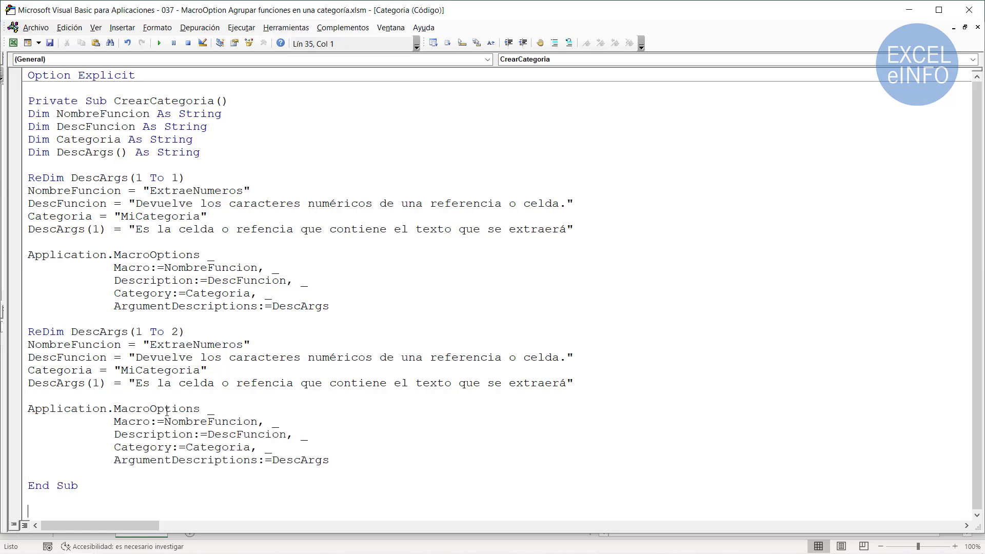
{"action": "key", "text": "Return"}
{"action": "key", "text": "Return"}
{"action": "key", "text": "Return"}
{"action": "key", "text": "Return"}
{"action": "key", "text": "Return"}
{"action": "key", "text": "Return"}
{"action": "key", "text": "Return"}
{"action": "key", "text": "Return"}
{"action": "scroll", "coordinate": [167, 411], "scroll_direction": "down", "scroll_amount": 1}
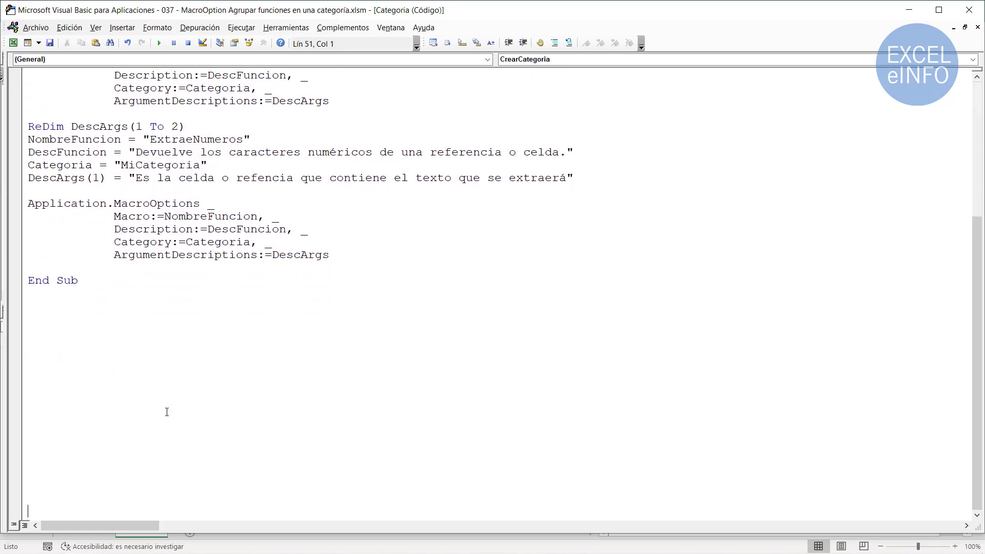
{"action": "scroll", "coordinate": [167, 411], "scroll_direction": "down", "scroll_amount": 1}
{"action": "scroll", "coordinate": [167, 411], "scroll_direction": "down", "scroll_amount": 1}
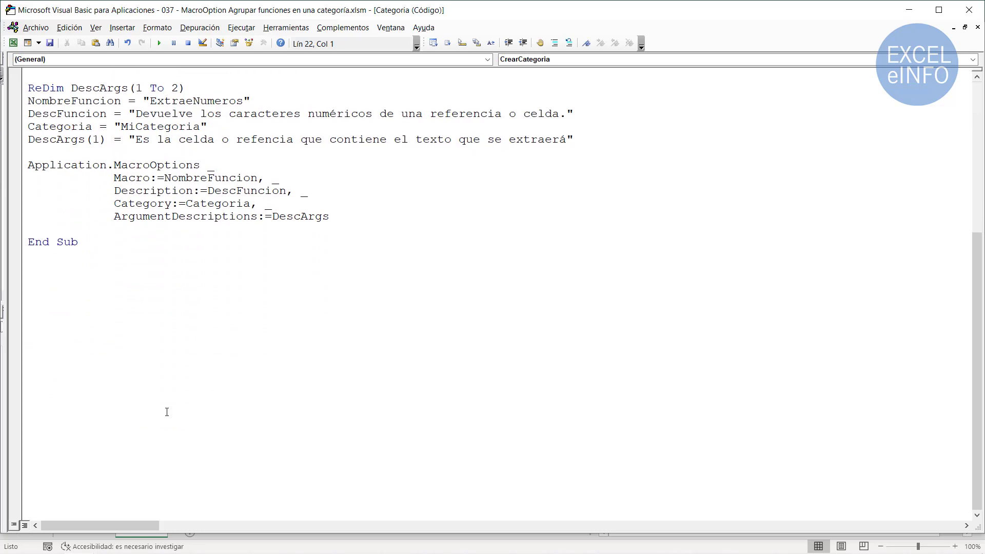
{"action": "key", "text": "End"}
{"action": "key", "text": "ctrl+Tab"}
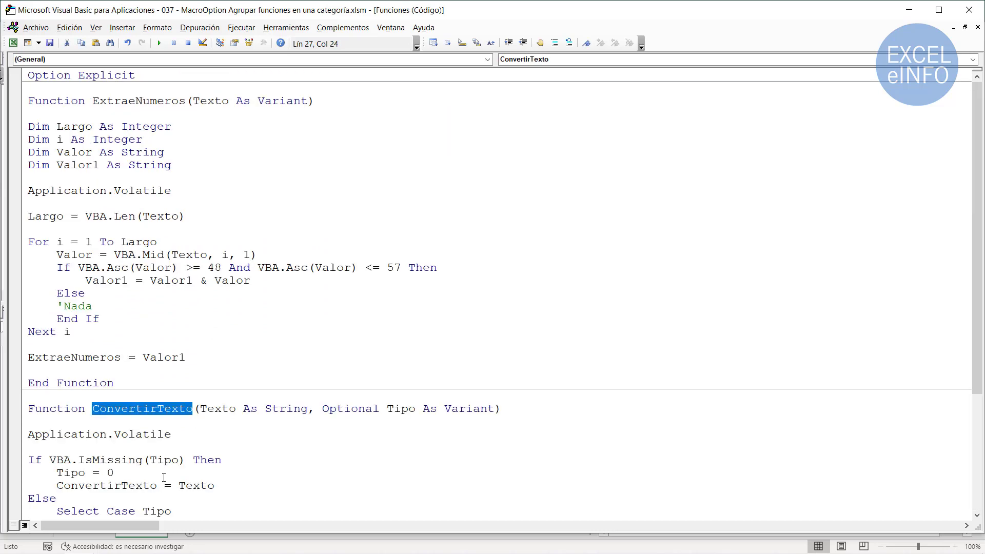
- Replace ExtraeNumeros in the second NombreFuncion line with ConvertirTexto copied from Funciones
{"action": "right_click", "coordinate": [163, 411]}
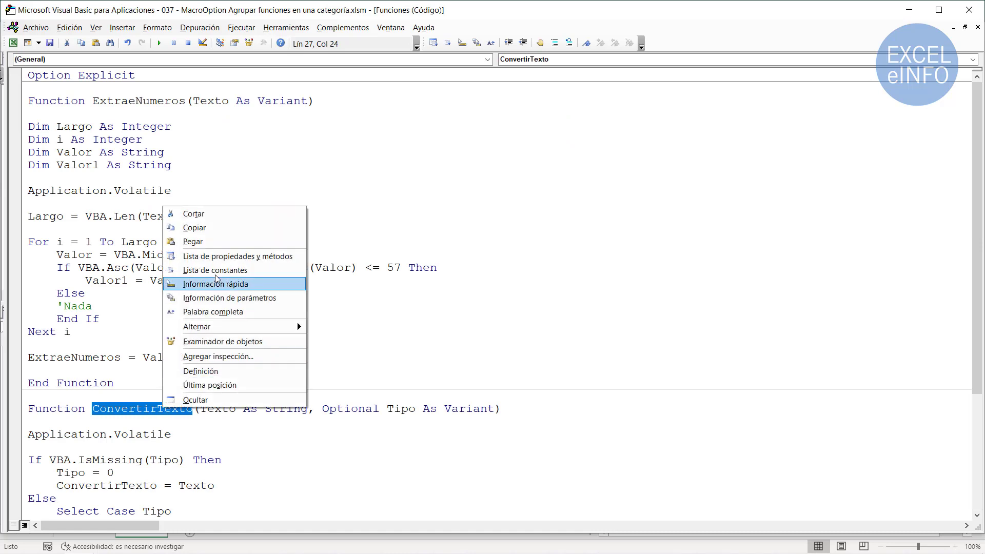
{"action": "left_click", "coordinate": [218, 231]}
{"action": "key", "text": "ctrl+Tab"}
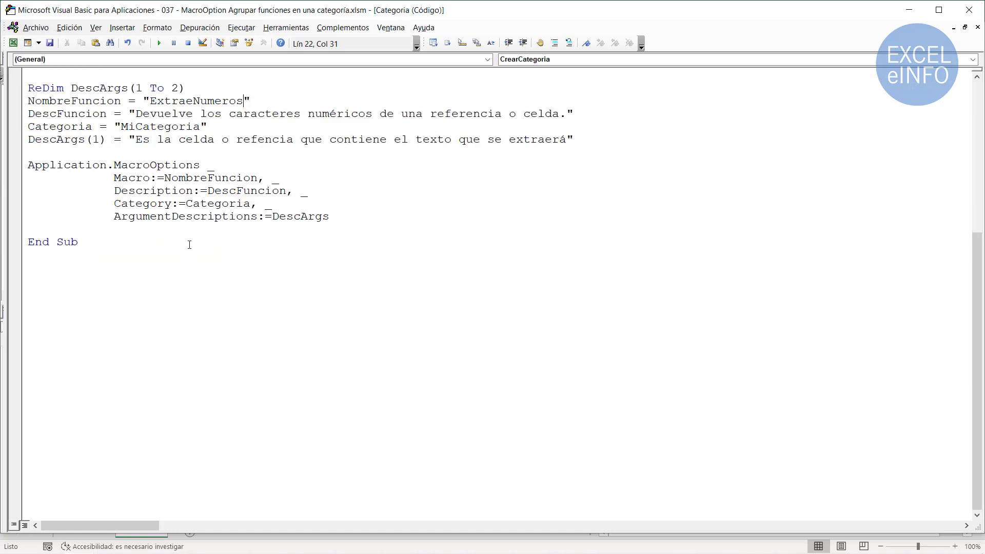
{"action": "left_click_drag", "start_coordinate": [149, 101], "coordinate": [243, 102]}
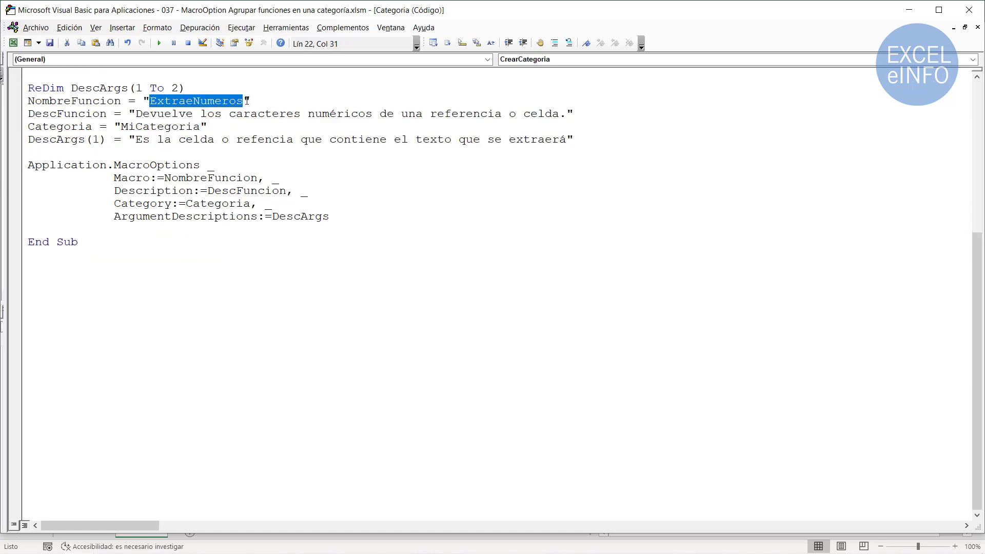
{"action": "key", "text": "ctrl+v"}
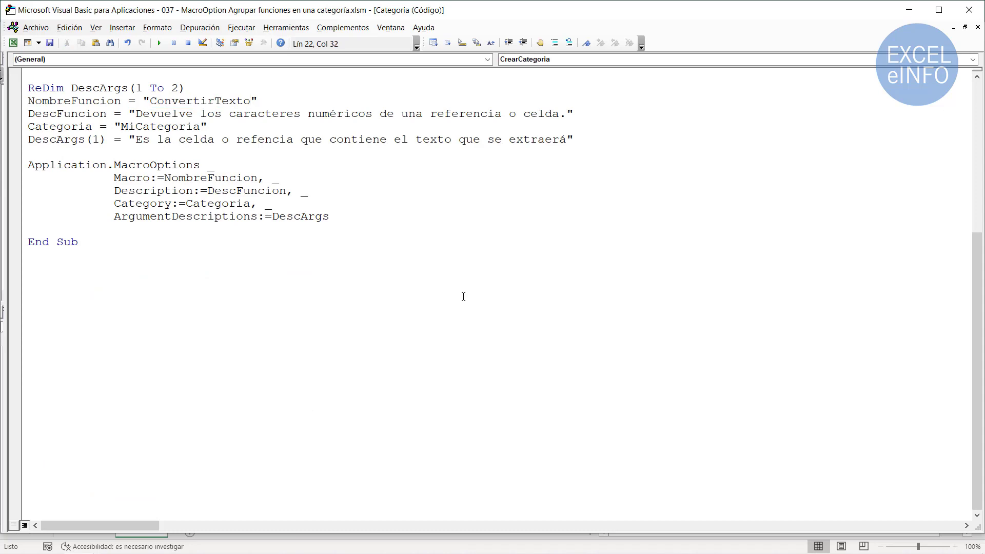
- Set the second DescFuncion to "Convierte un texto en minúsculas o MAYÚSCULAS." keeping Categoria MiCategoria
{"action": "key", "text": "Left"}
{"action": "key", "text": "Left"}
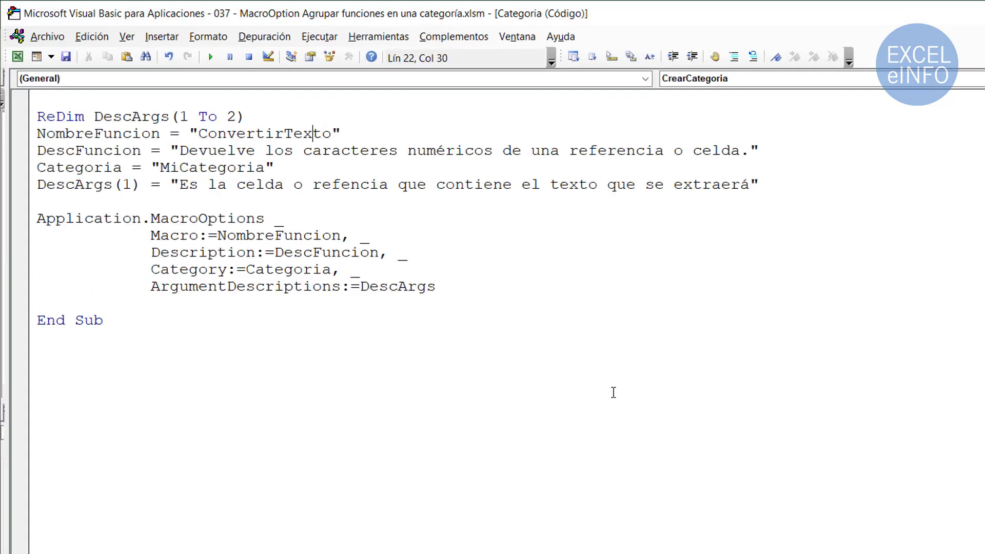
{"action": "key", "text": "Left"}
{"action": "key", "text": "Left"}
{"action": "key", "text": "ctrl+Left"}
{"action": "key", "text": "Down"}
{"action": "key", "text": "Left"}
{"action": "key", "text": "Left"}
{"action": "key", "text": "shift+End"}
{"action": "key", "text": "shift+Left"}
{"action": "type", "text": "Convier"}
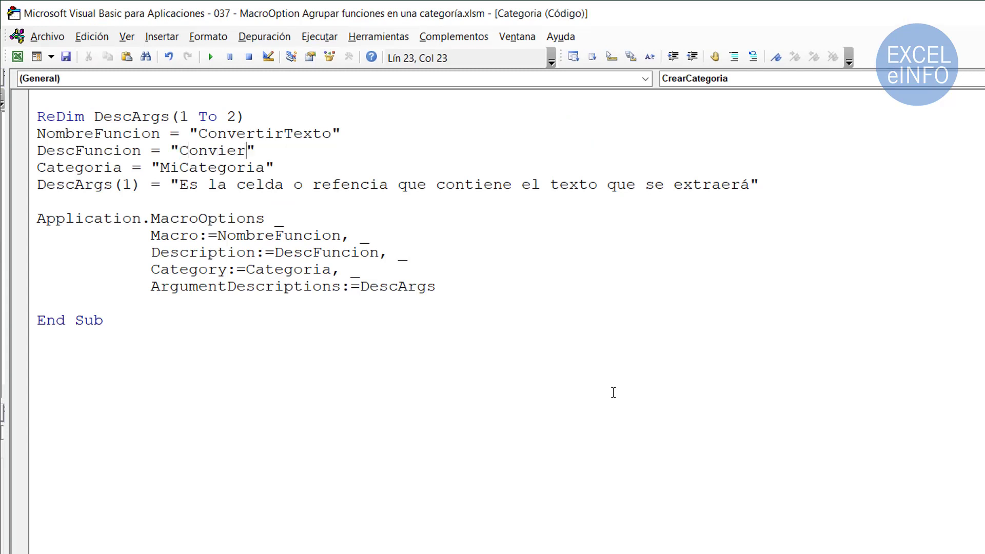
{"action": "type", "text": "te un texto en "}
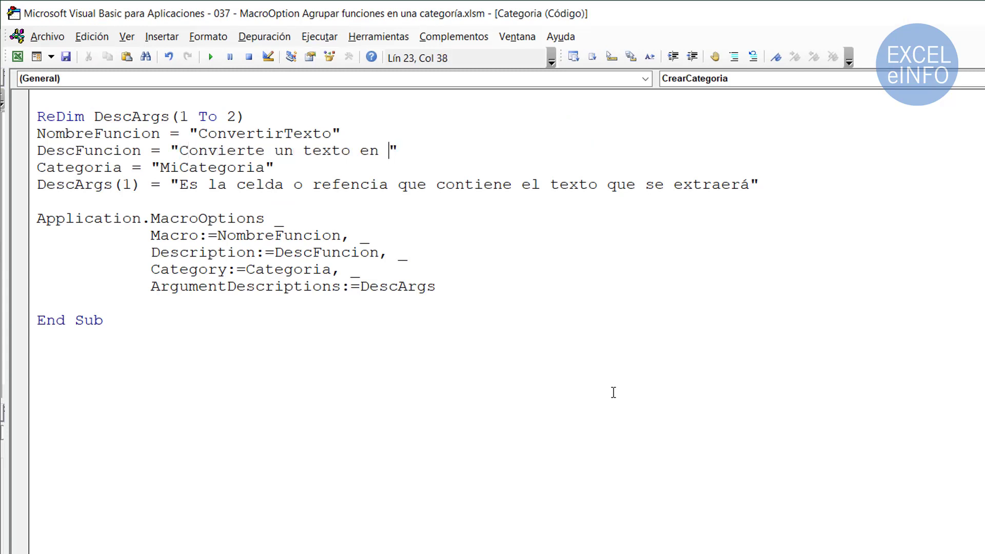
{"action": "type", "text": "m"}
{"action": "key", "text": "BackSpace"}
{"action": "type", "text": "ú"}
{"action": "type", "text": "sculas o MA"}
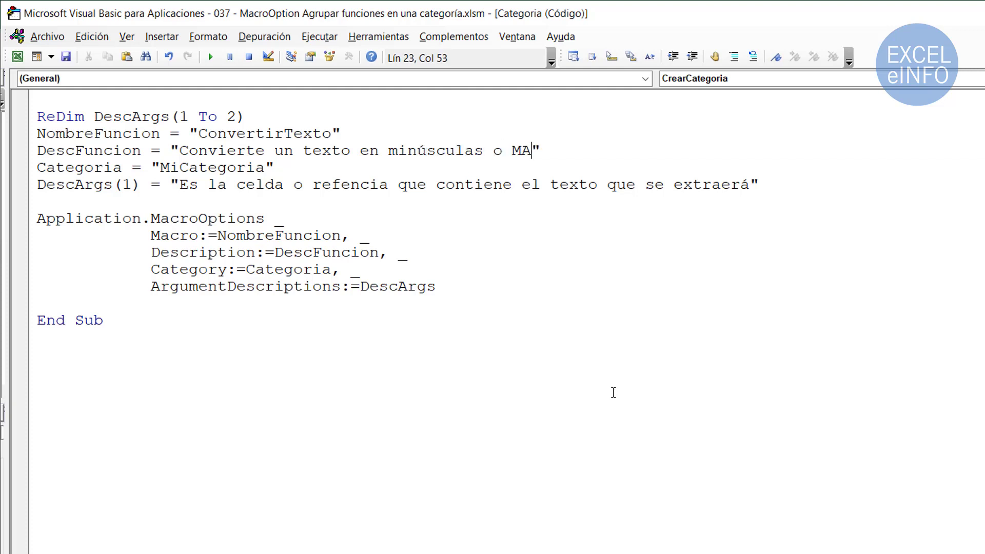
{"action": "type", "text": "YÚSCULAS"}
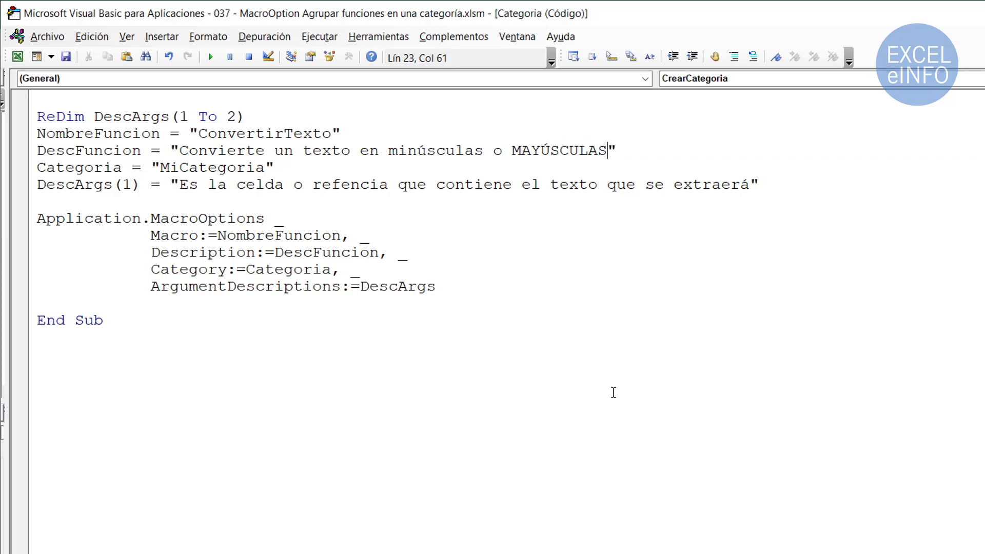
{"action": "type", "text": "."}
{"action": "key", "text": "Down"}
{"action": "key", "text": "Left"}
{"action": "key", "text": "ctrl+shift+Left"}
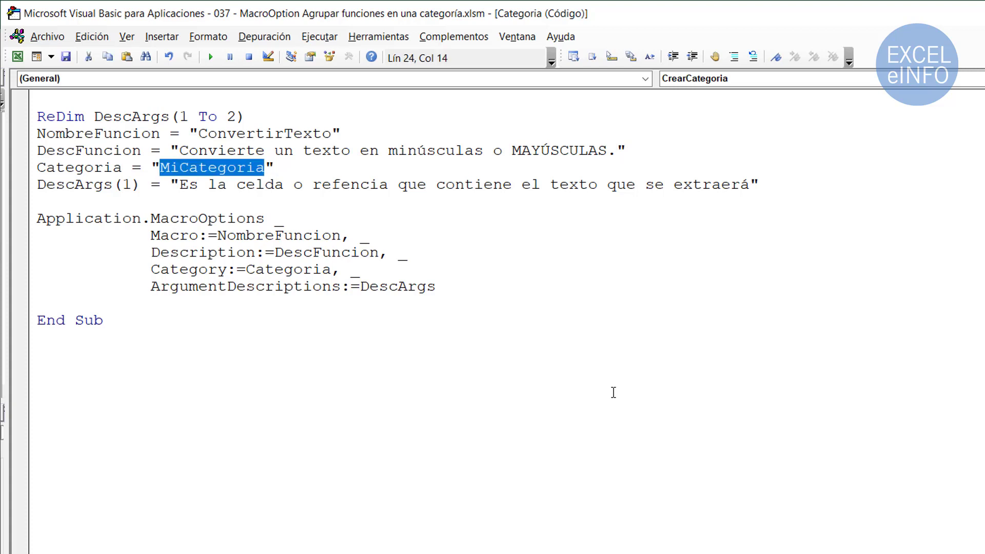
{"action": "key", "text": "Down"}
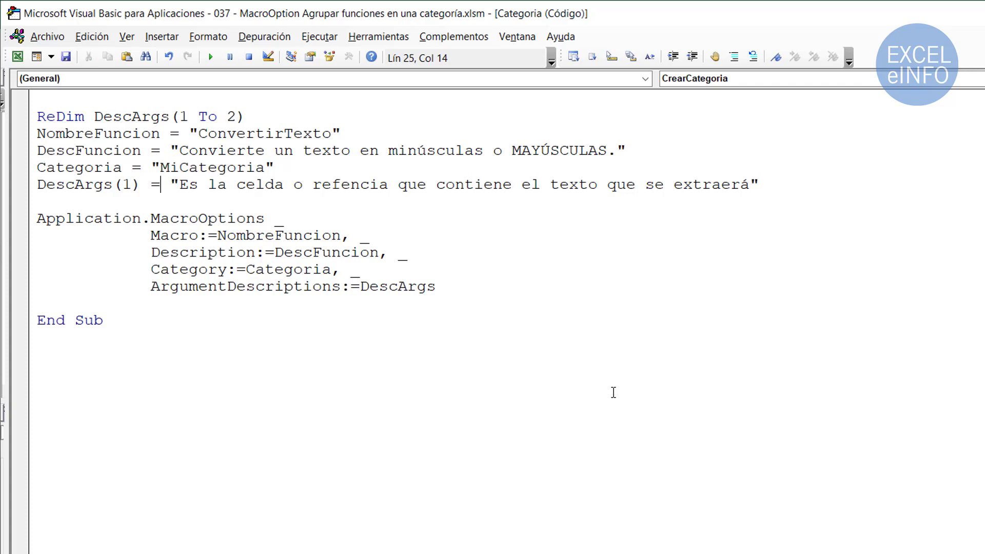
- Set the DescArgs(1) description to 'Es la celda que contiene el texto a convertir.'
{"action": "key", "text": "Right"}
{"action": "key", "text": "Right"}
{"action": "key", "text": "shift+End"}
{"action": "key", "text": "ctrl+Tab"}
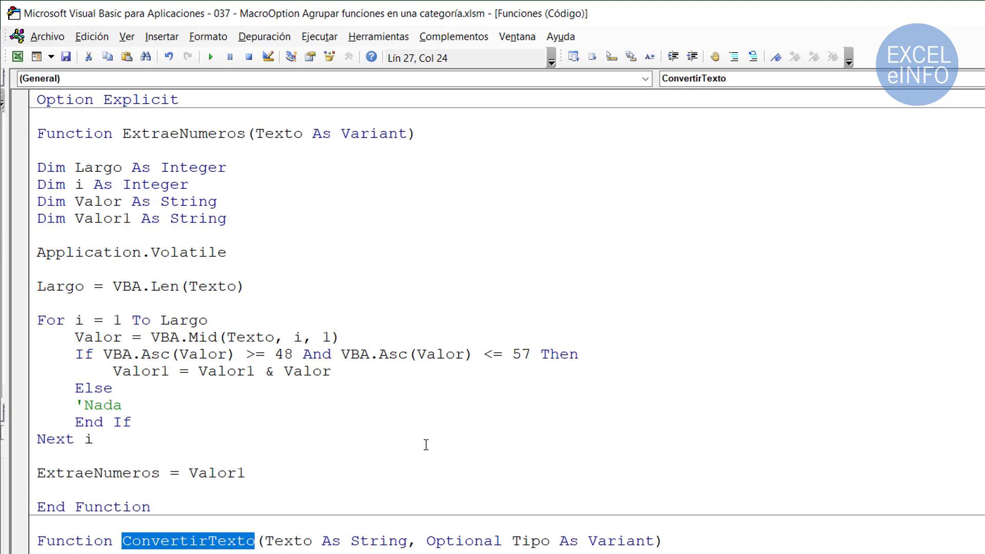
{"action": "left_click_drag", "start_coordinate": [264, 542], "coordinate": [312, 541]}
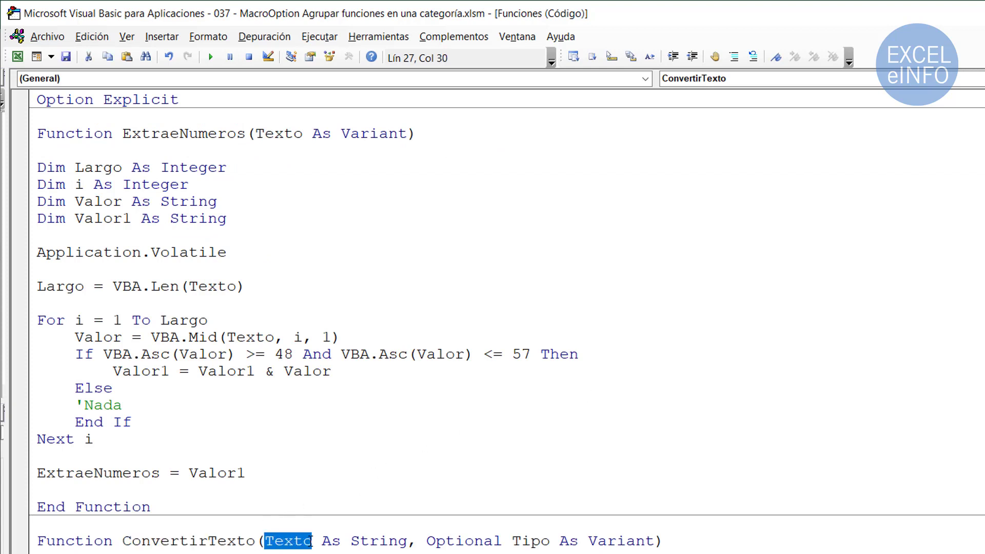
{"action": "mouse_move", "coordinate": [512, 541]}
{"action": "left_mouse_down"}
{"action": "mouse_move", "coordinate": [572, 541]}
{"action": "mouse_move", "coordinate": [548, 542]}
{"action": "left_mouse_up"}
{"action": "key", "text": "ctrl+Tab"}
{"action": "key", "text": "Delete"}
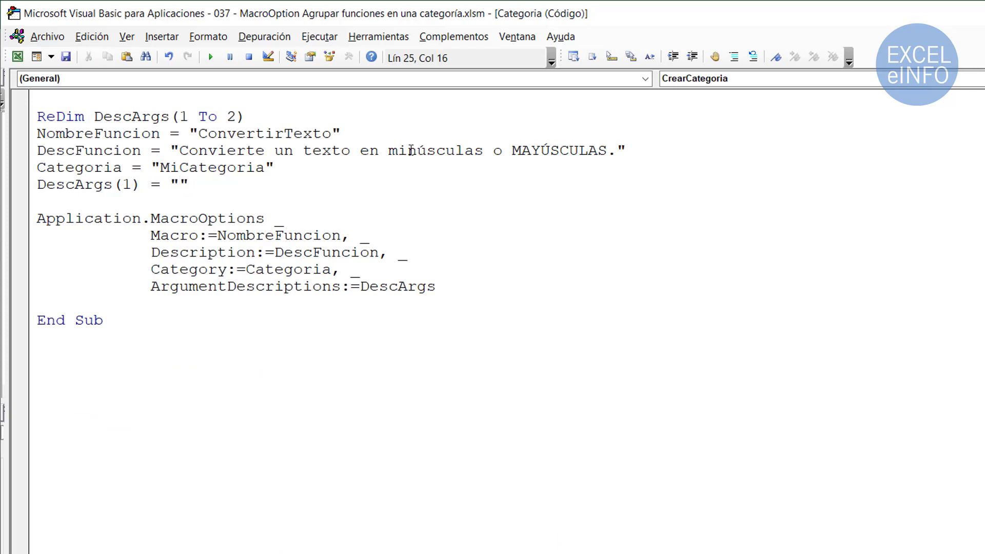
{"action": "type", "text": "Es la celda"}
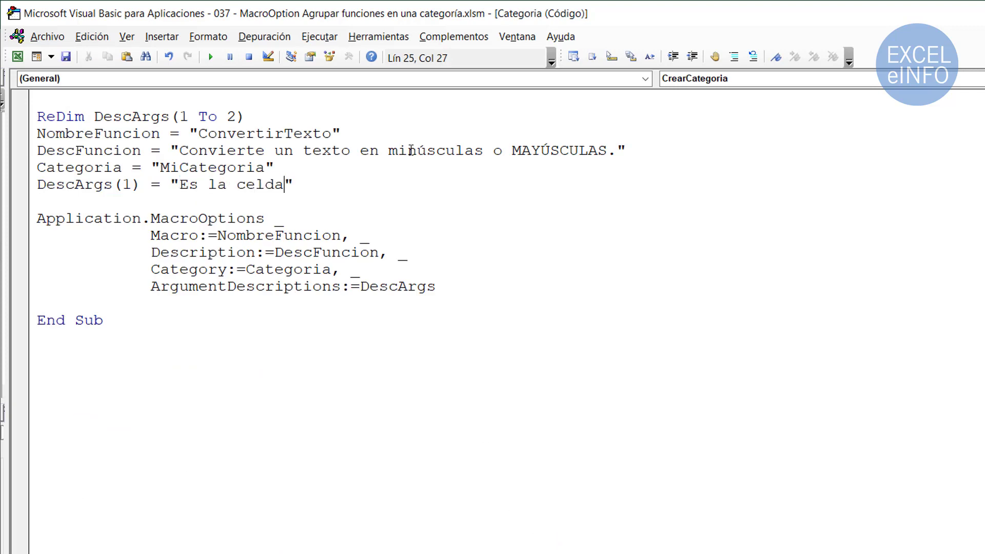
{"action": "type", "text": " que"}
{"action": "type", "text": " contiene el text"}
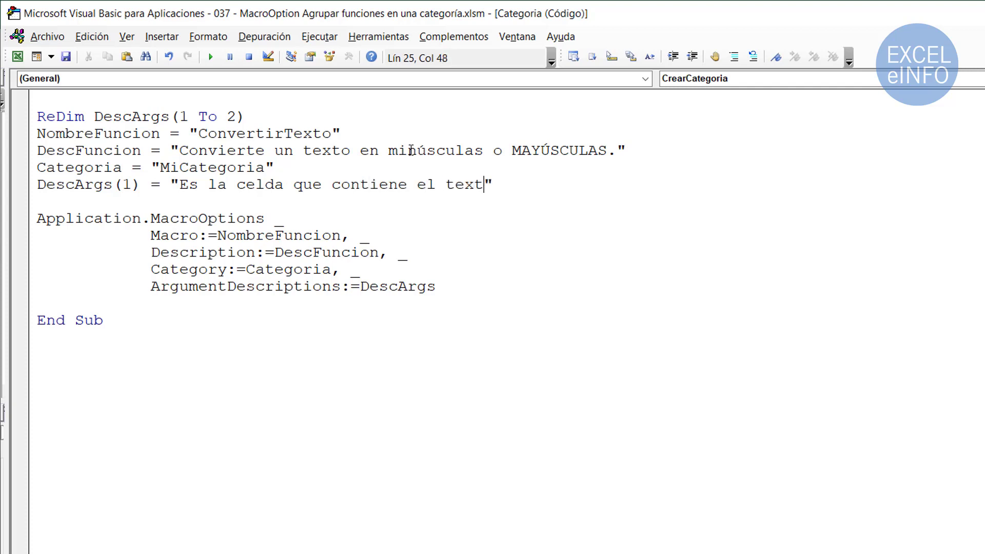
{"action": "type", "text": "o a cn"}
{"action": "key", "text": "BackSpace"}
{"action": "type", "text": "onve"}
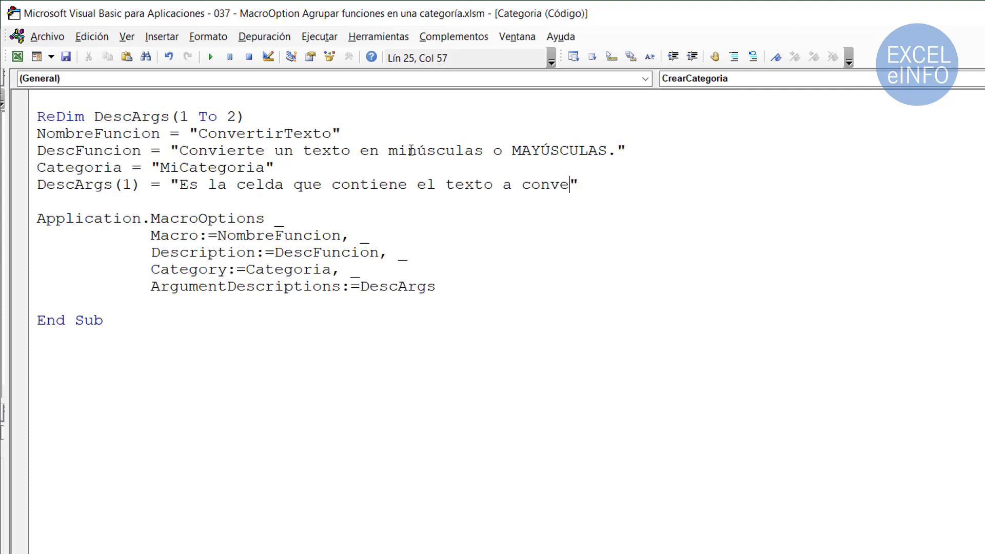
{"action": "type", "text": "rtir."}
- Add a DescArgs(2) line: 'Opcional. Es la opción a convertir. 1 = MAYÚSCULAS, 2 = minúsculas'
{"action": "key", "text": "Home"}
{"action": "key", "text": "shift+End"}
{"action": "key", "text": "ctrl+c"}
{"action": "key", "text": "End"}
{"action": "key", "text": "Return"}
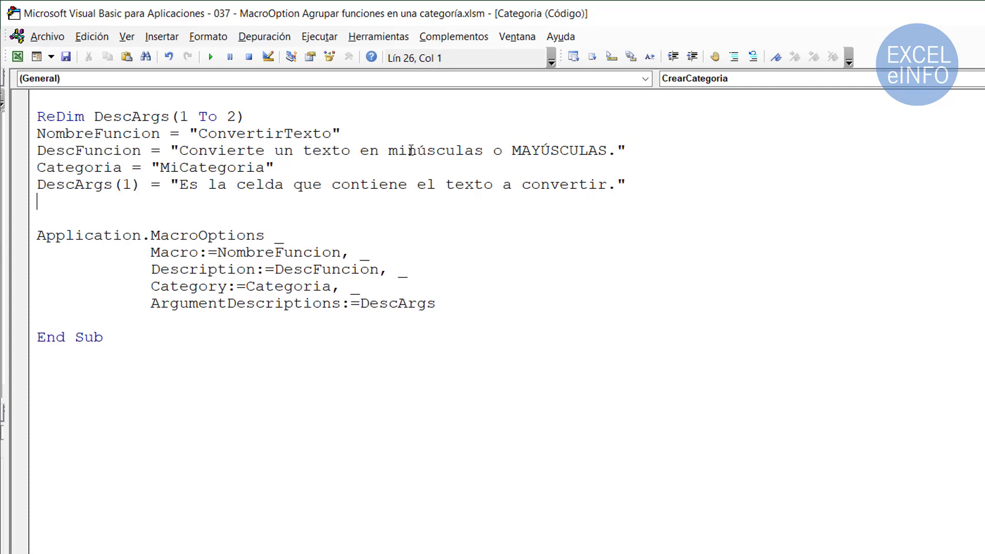
{"action": "key", "text": "ctrl+v"}
{"action": "key", "text": "Home"}
{"action": "key", "text": "Right"}
{"action": "key", "text": "Right"}
{"action": "key", "text": "Right"}
{"action": "key", "text": "Right"}
{"action": "key", "text": "Right"}
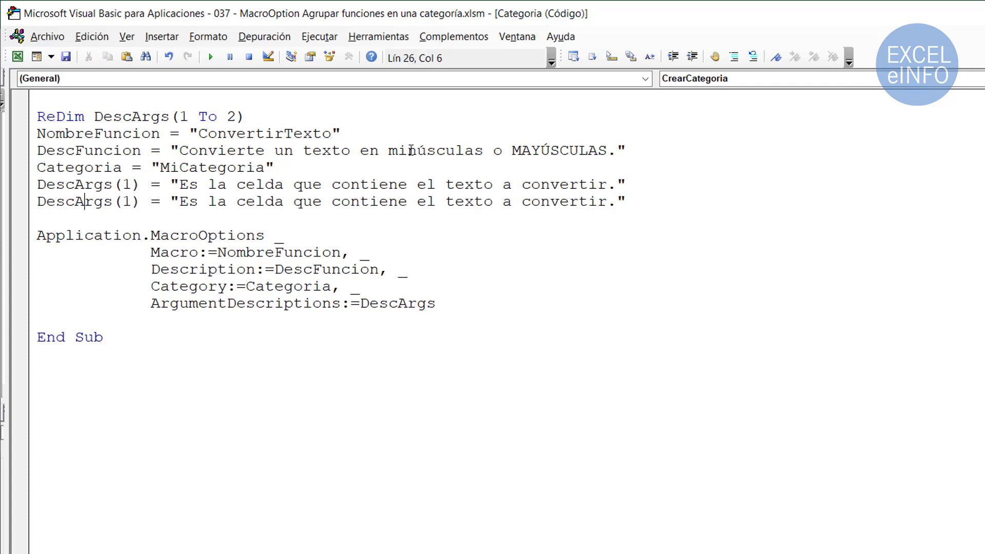
{"action": "key", "text": "Right"}
{"action": "key", "text": "Right"}
{"action": "key", "text": "Right"}
{"action": "key", "text": "shift+Right"}
{"action": "type", "text": "2"}
{"action": "key", "text": "Right"}
{"action": "key", "text": "Right"}
{"action": "key", "text": "Right"}
{"action": "key", "text": "shift+End"}
{"action": "key", "text": "shift+Left"}
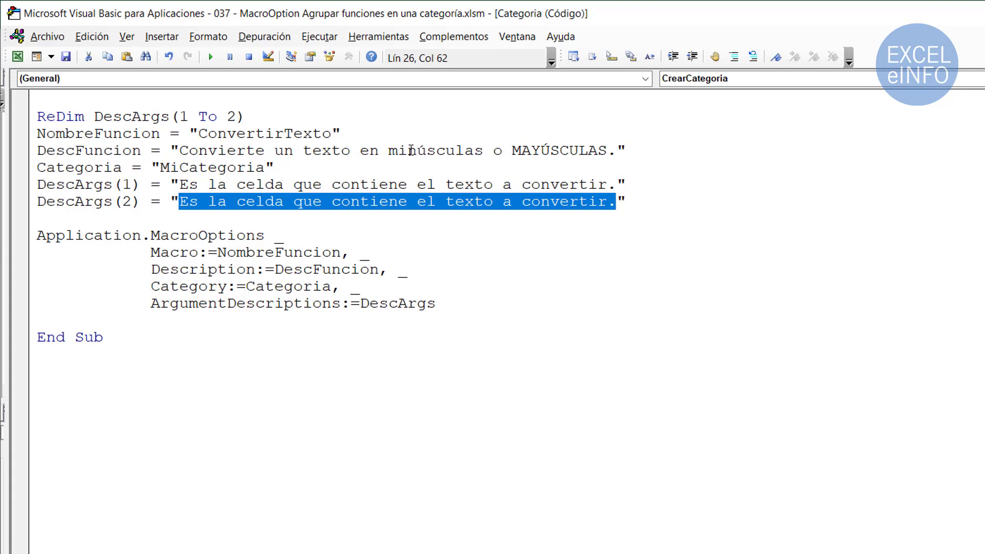
{"action": "type", "text": "Opciona"}
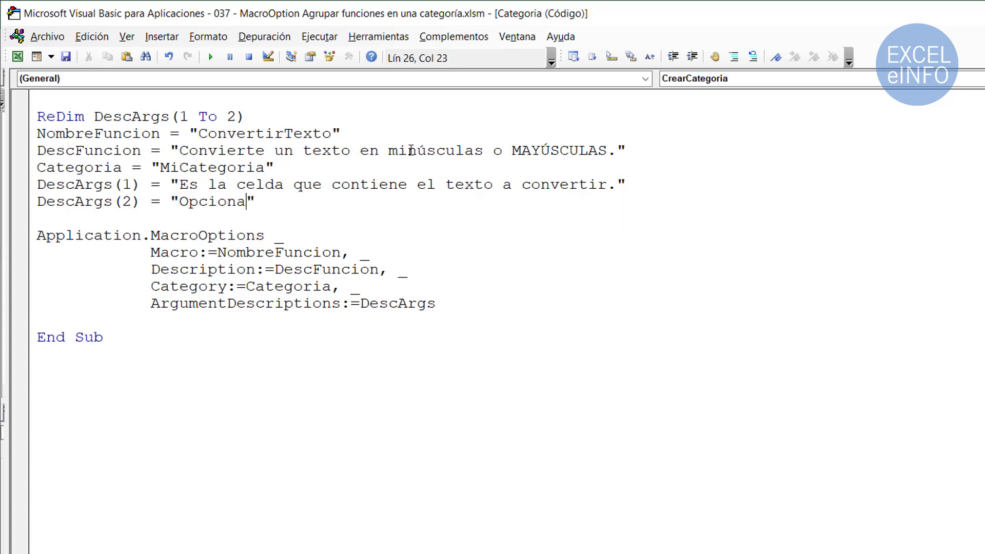
{"action": "type", "text": "l. E"}
{"action": "type", "text": "s la opció"}
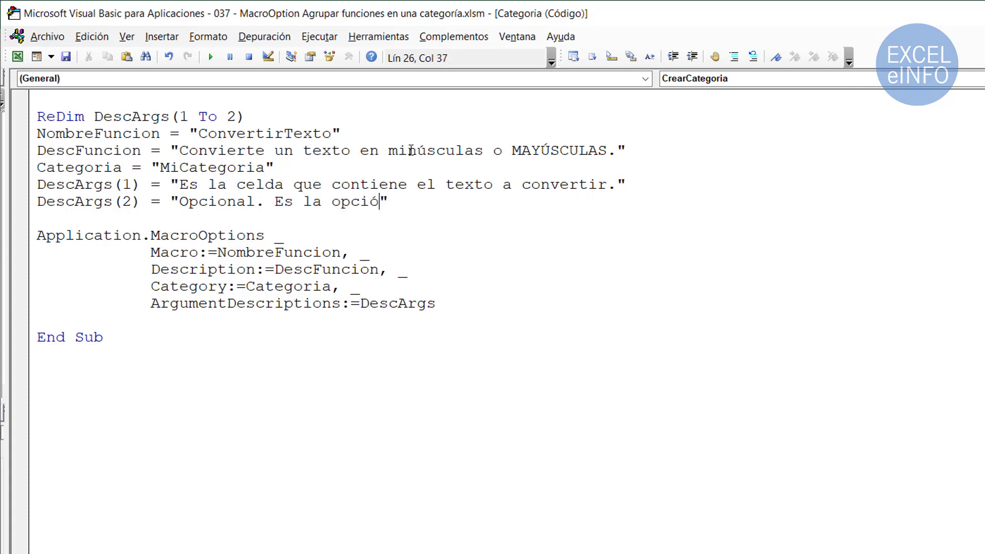
{"action": "type", "text": "n a "}
{"action": "type", "text": "convertir"}
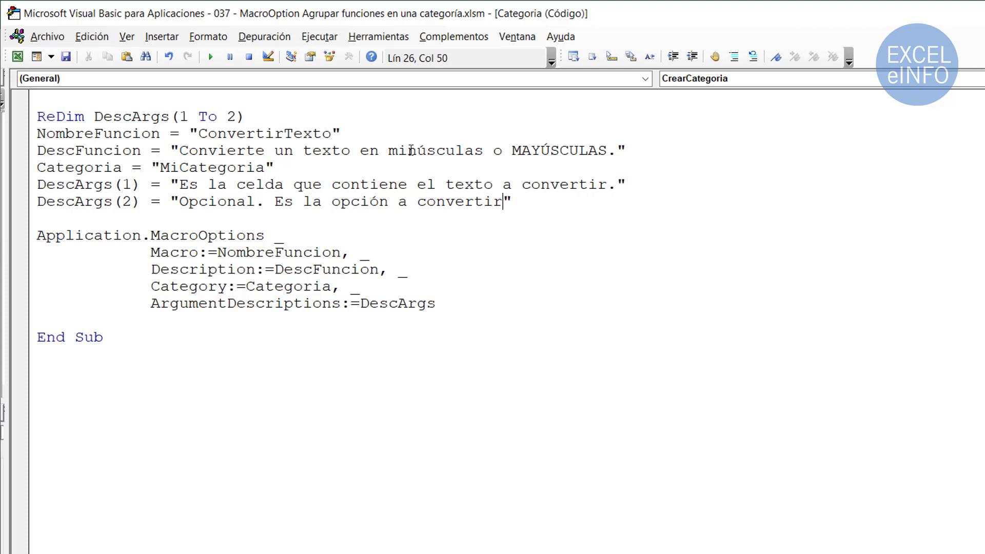
{"action": "type", "text": ". "}
{"action": "type", "text": "1 = "}
{"action": "type", "text": "MAYÚ"}
{"action": "type", "text": "SCULAS,"}
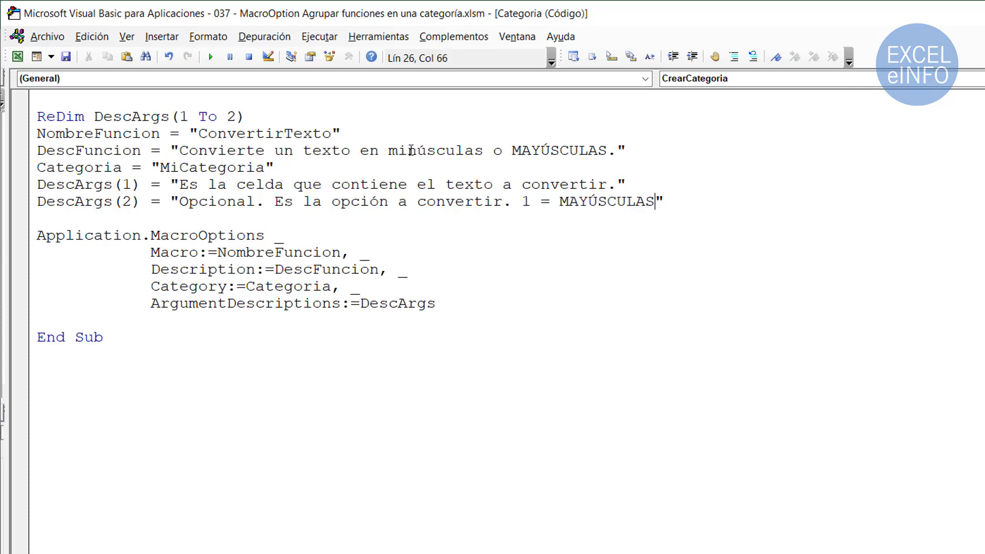
{"action": "type", "text": " 2 = "}
{"action": "type", "text": "min"}
{"action": "type", "text": "úsculas"}
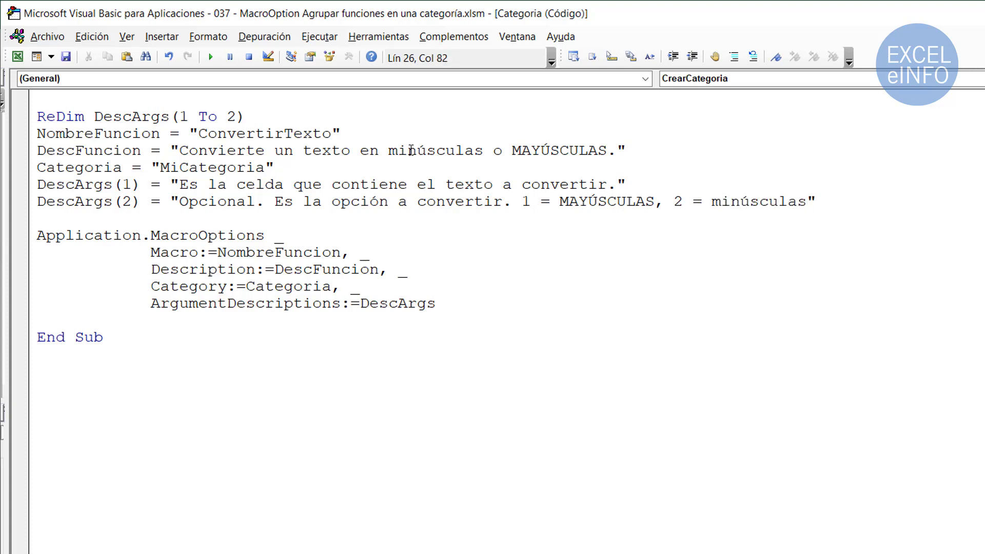
- Review the DescArgs, Categoria, DescFuncion and NombreFuncion lines, leaving the caret inside CrearCategoria
{"action": "mouse_move", "coordinate": [846, 203]}
{"action": "left_mouse_down"}
{"action": "mouse_move", "coordinate": [2, 194]}
{"action": "mouse_move", "coordinate": [2, 185]}
{"action": "left_mouse_up"}
{"action": "left_click_drag", "start_coordinate": [274, 167], "coordinate": [31, 167]}
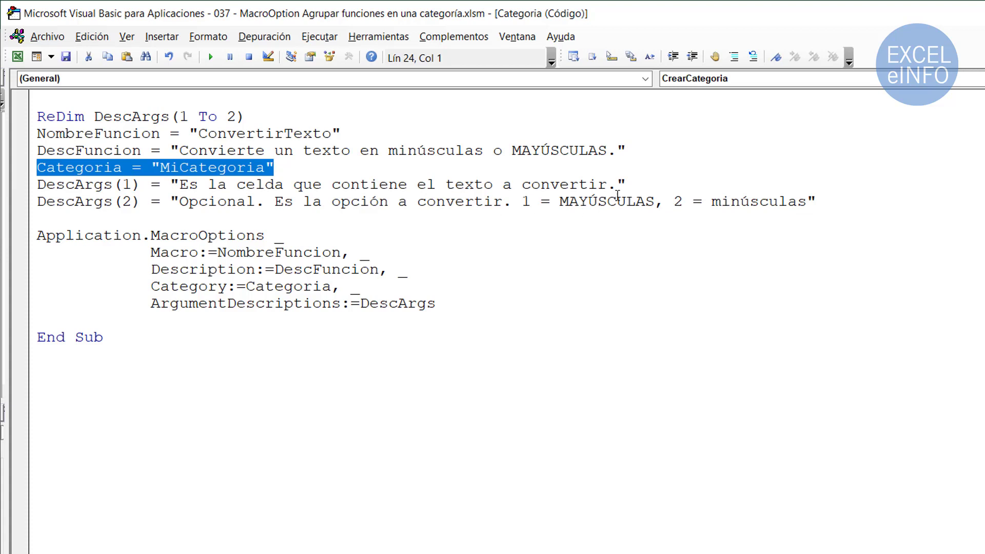
{"action": "left_click_drag", "start_coordinate": [660, 153], "coordinate": [21, 147]}
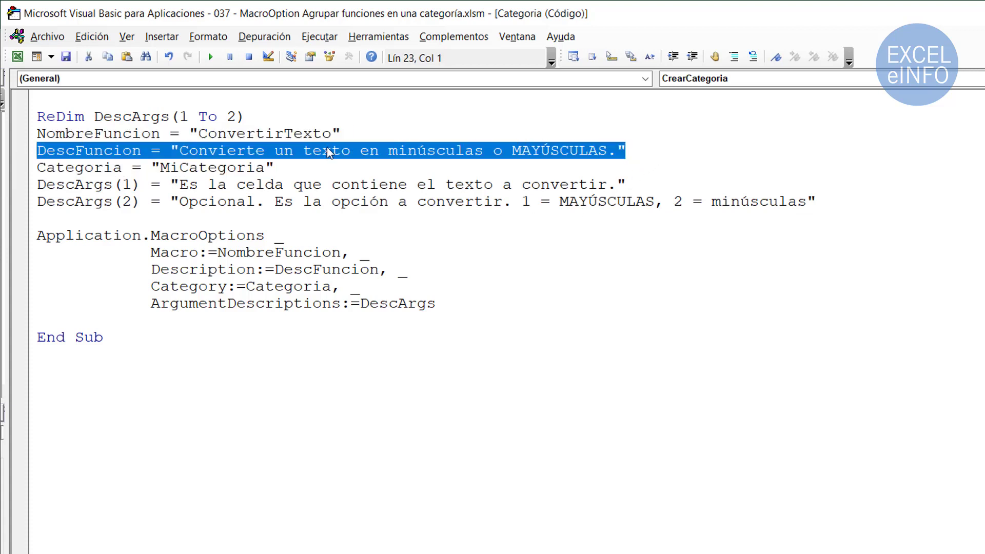
{"action": "left_click_drag", "start_coordinate": [341, 133], "coordinate": [37, 134]}
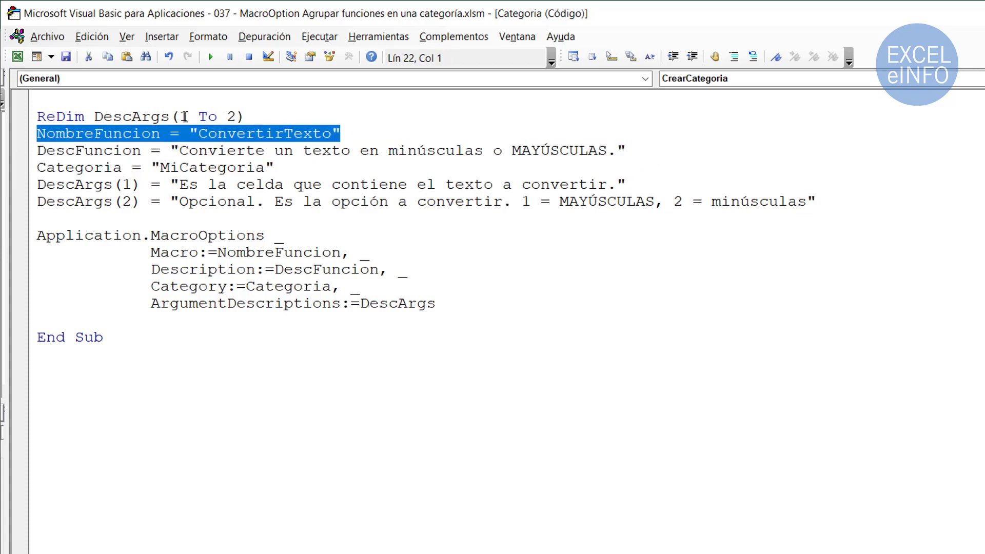
{"action": "left_click_drag", "start_coordinate": [179, 117], "coordinate": [236, 117]}
{"action": "scroll", "coordinate": [279, 325], "scroll_direction": "up", "scroll_amount": 4}
{"action": "scroll", "coordinate": [279, 325], "scroll_direction": "up", "scroll_amount": 3}
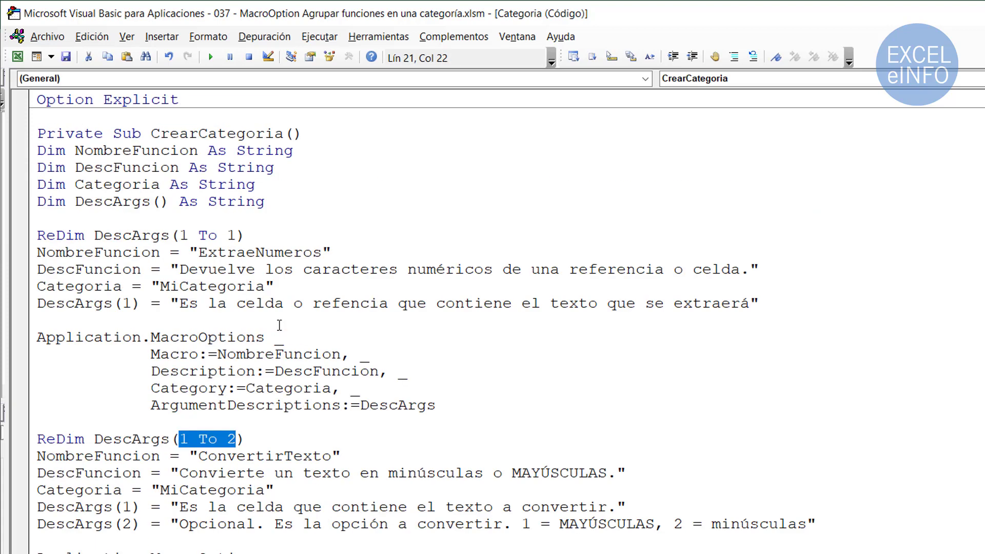
{"action": "left_click", "coordinate": [218, 353]}
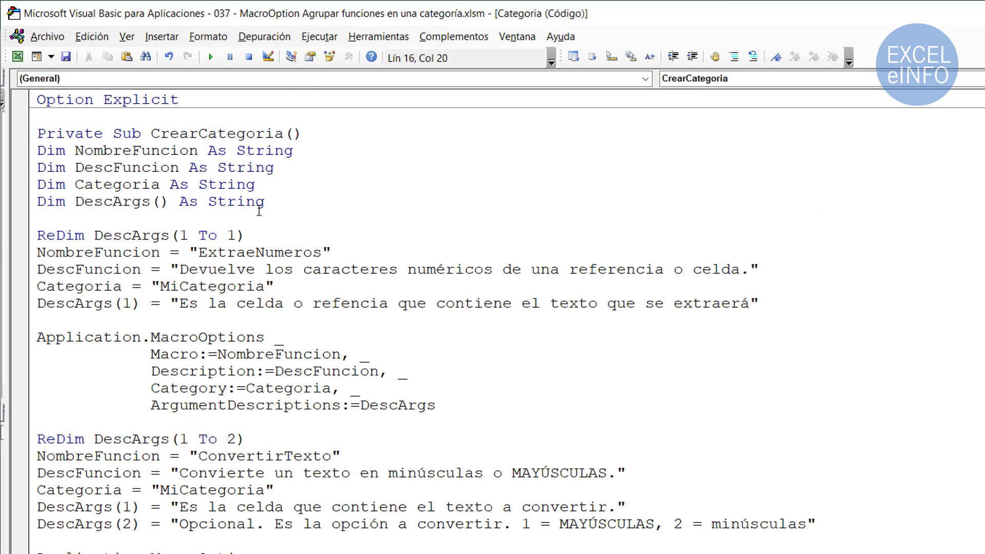
{"action": "left_click", "coordinate": [256, 202]}
- Run CrearCategoria, then view B9's ConvertirTexto Function Arguments help for Texto and Tipo
{"action": "left_click", "coordinate": [205, 53]}
{"action": "key", "text": "alt+F11"}
{"action": "double_click", "coordinate": [236, 248]}
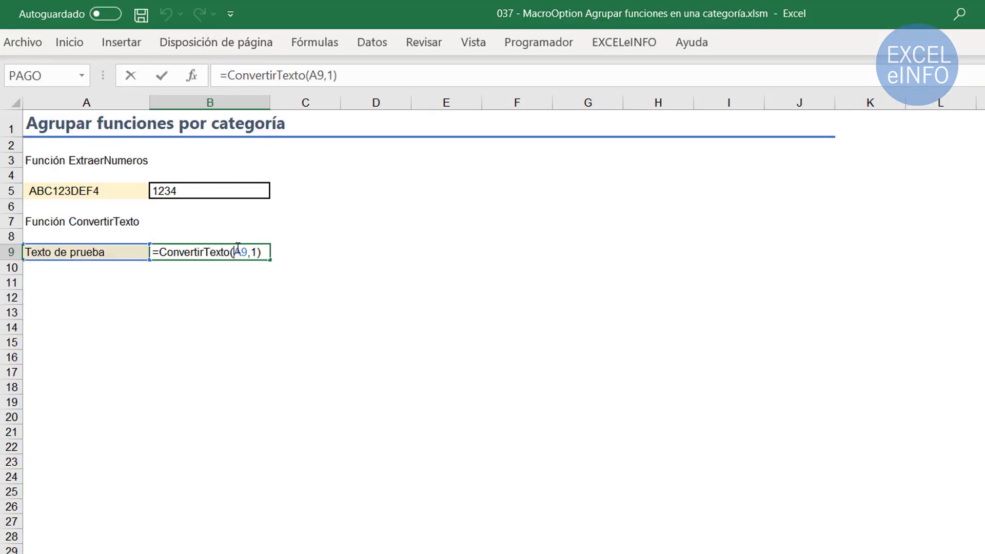
{"action": "key", "text": "Escape"}
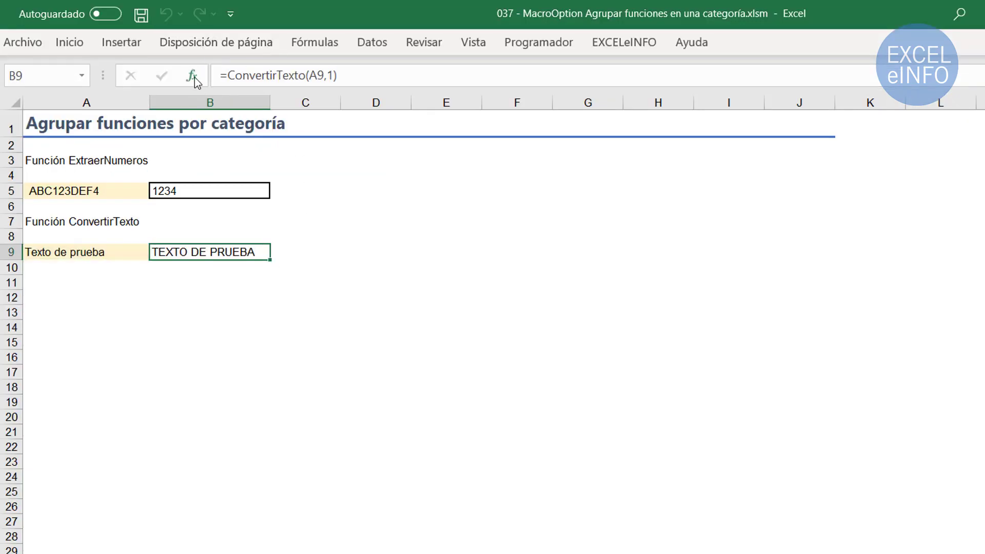
{"action": "left_click", "coordinate": [193, 76]}
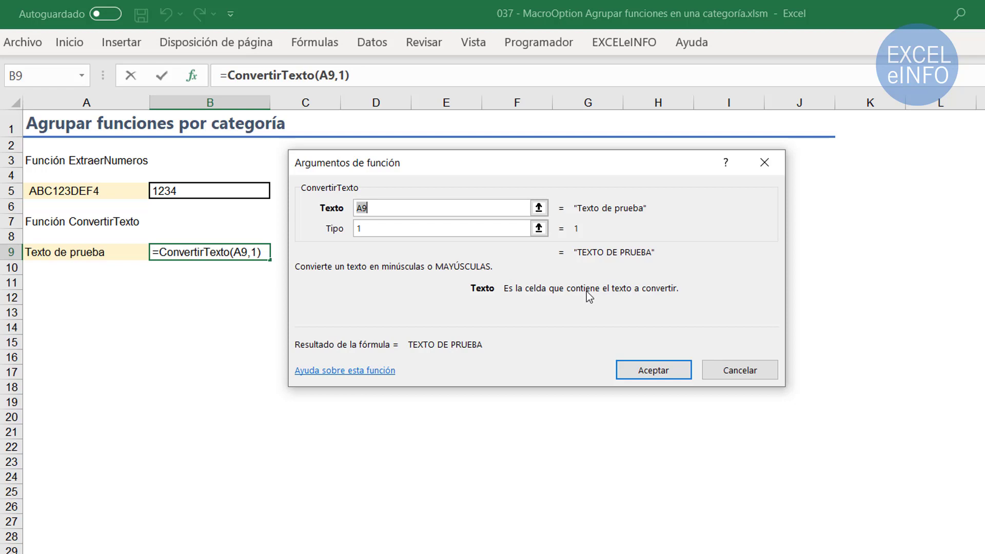
{"action": "key", "text": "Tab"}
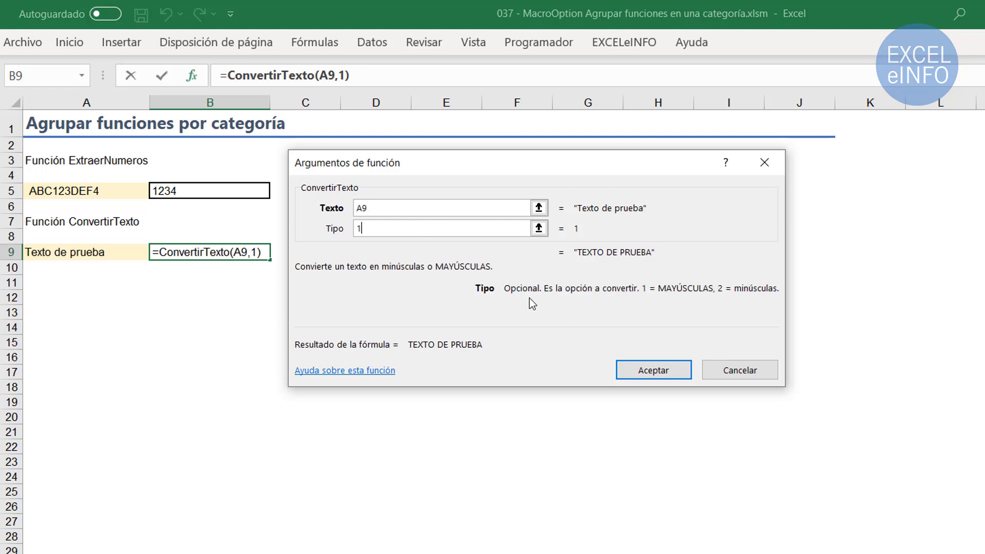